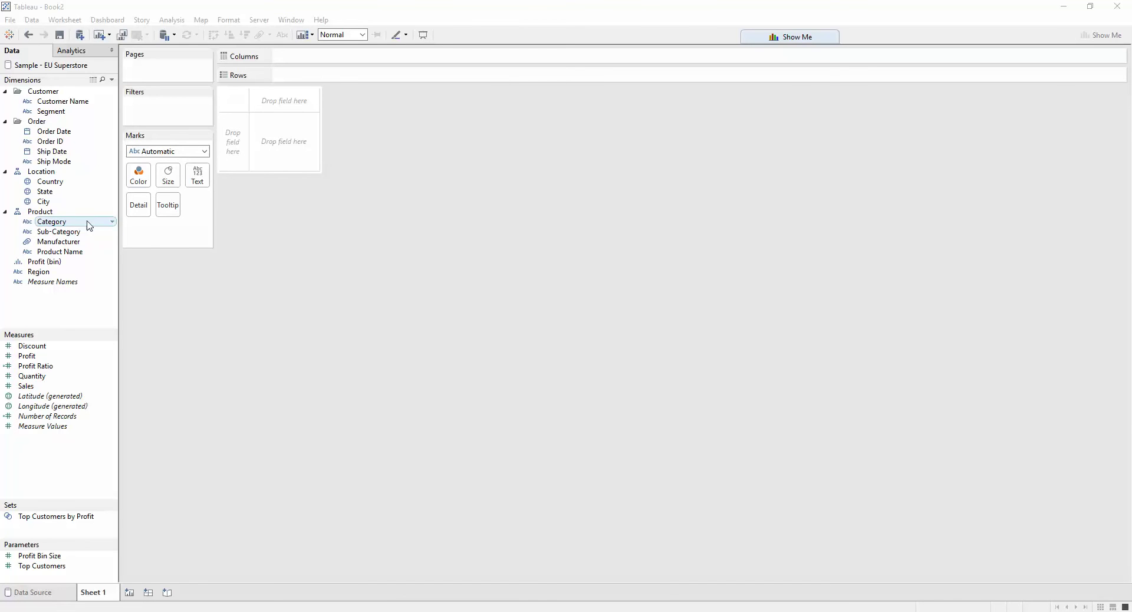
- Chart Sales by Sub-Category and name the sheet What
mouse_move(76, 233)
mouse_down()
mouse_move(298, 117)
mouse_move(294, 104)
mouse_move(45, 391)
mouse_move(29, 384)
mouse_move(200, 234)
mouse_move(321, 71)
mouse_move(339, 81)
mouse_up()
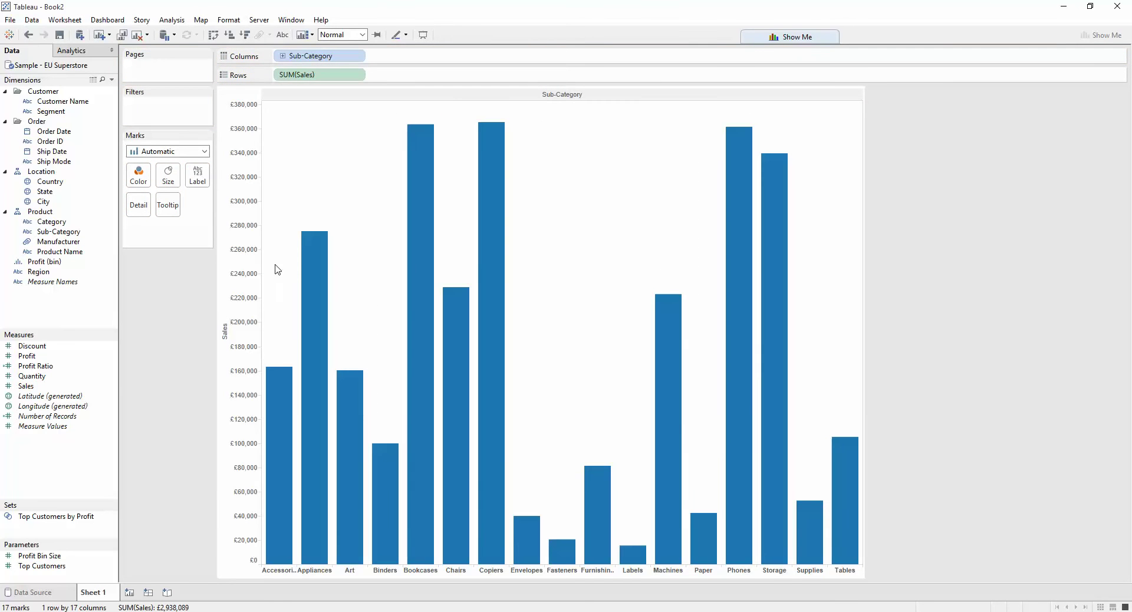
double_click(101, 593)
text(Wh)
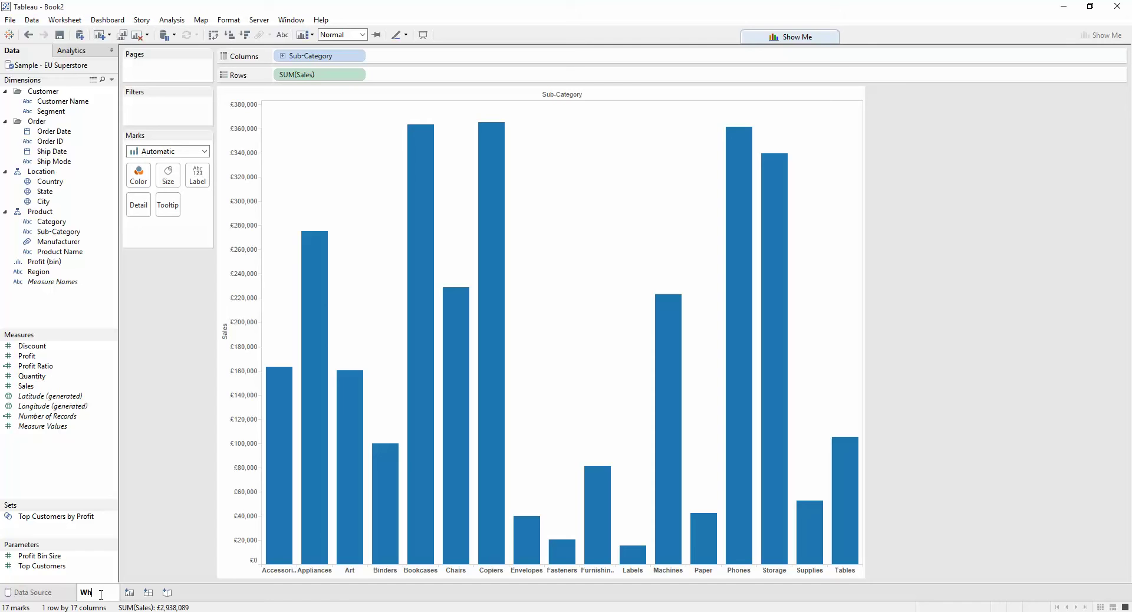
text(at)
key(Return)
- On a new sheet named When, plot SUM(Sales) over continuous MONTH(Order Date), then add Sheet 3
click(129, 593)
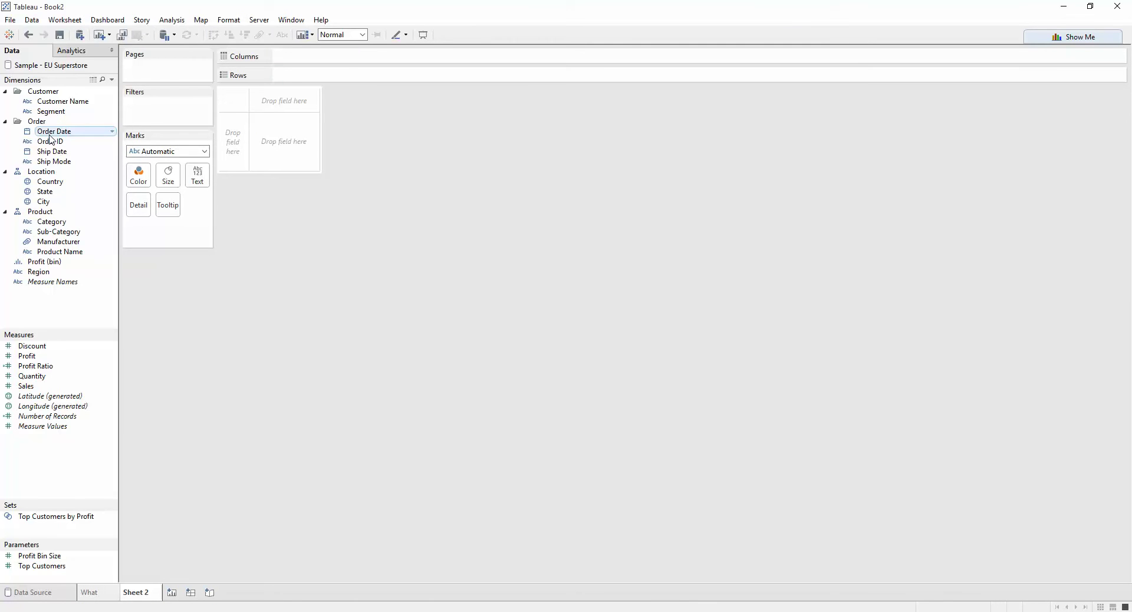
drag(53, 132, 296, 59)
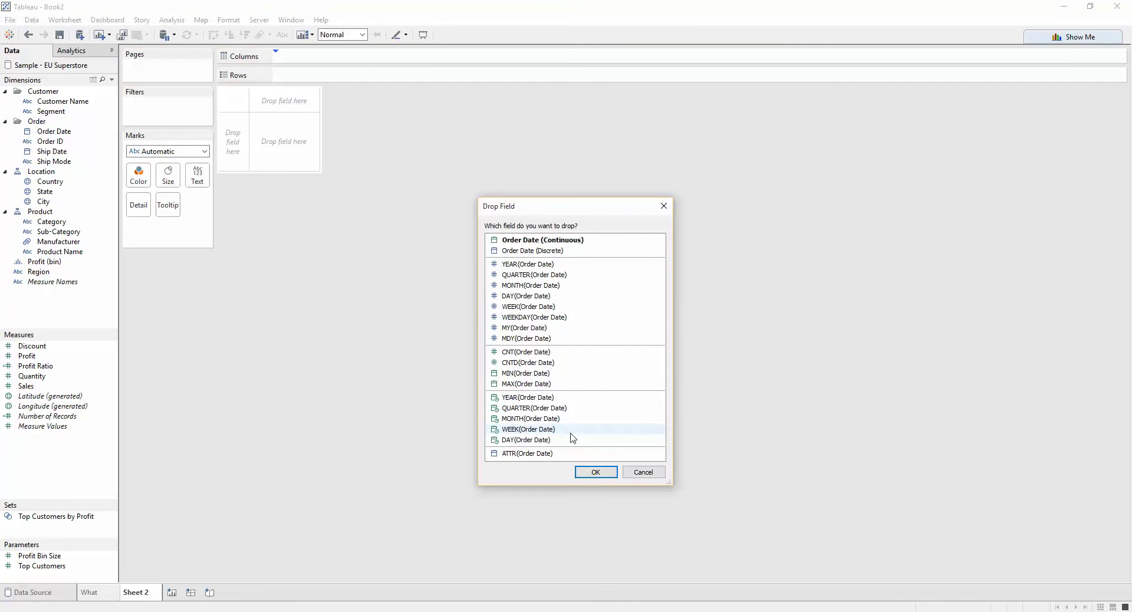
double_click(530, 419)
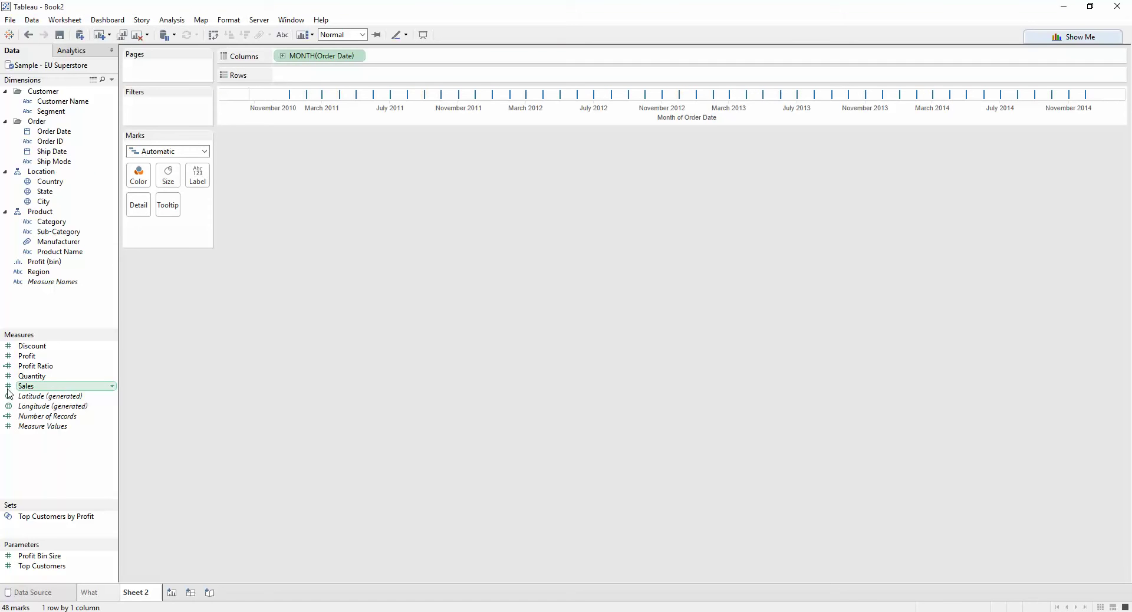
drag(60, 393, 328, 75)
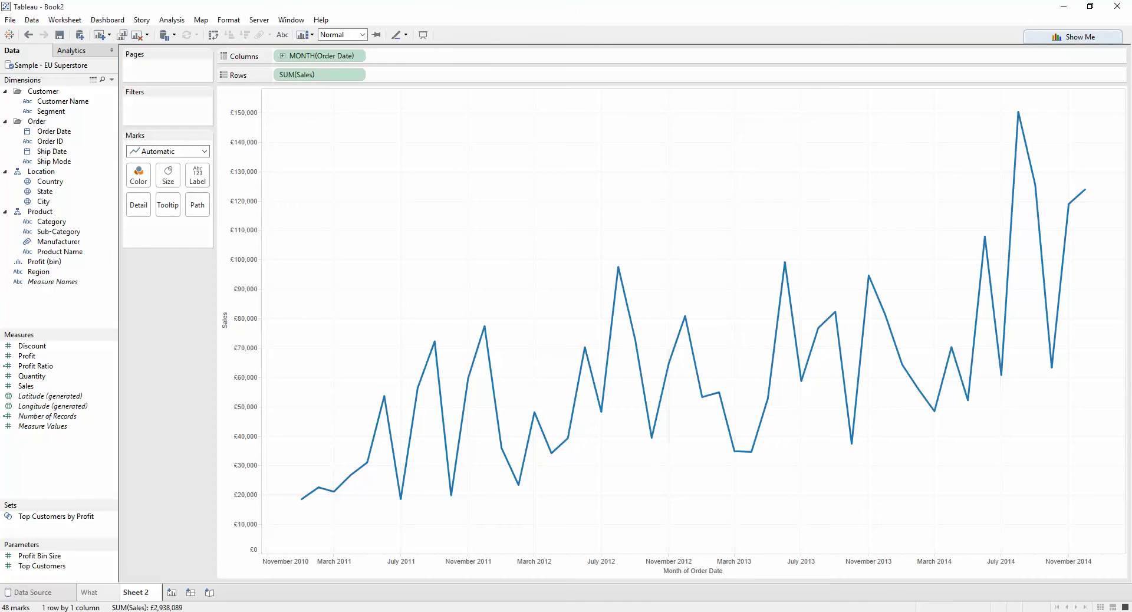
double_click(132, 595)
text(When)
click(171, 591)
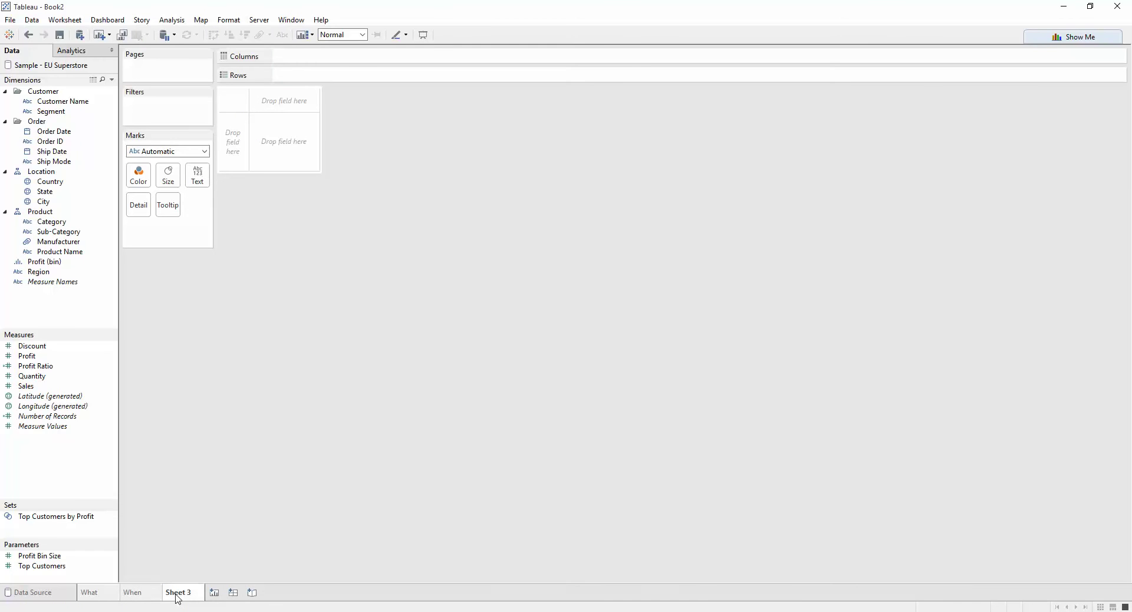
- Map Country as a filled map coloured by Sales with the Blue palette
double_click(69, 183)
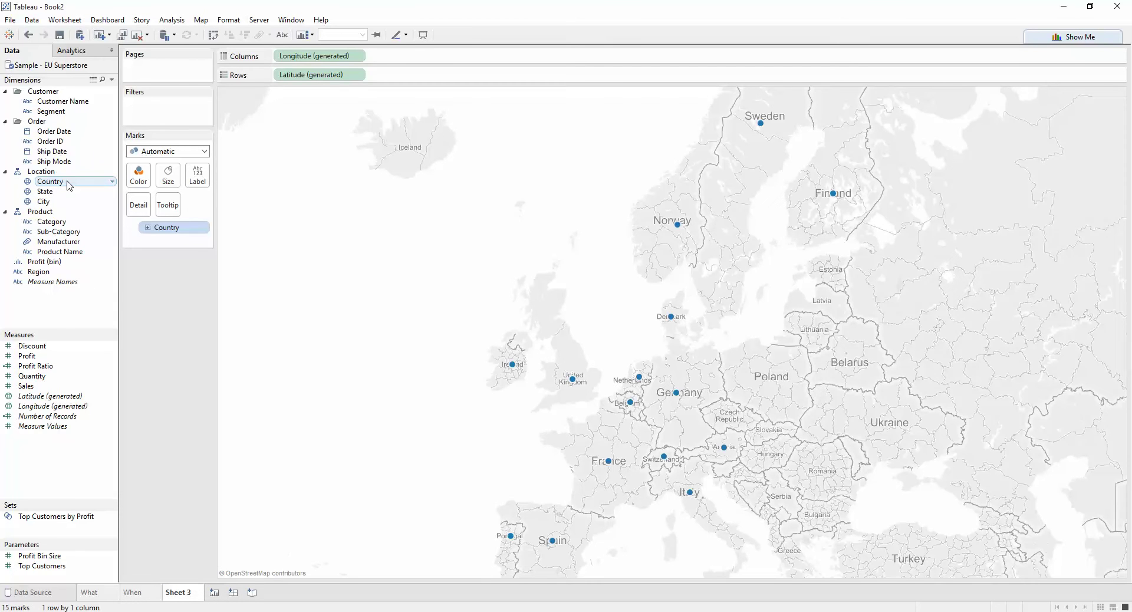
click(204, 151)
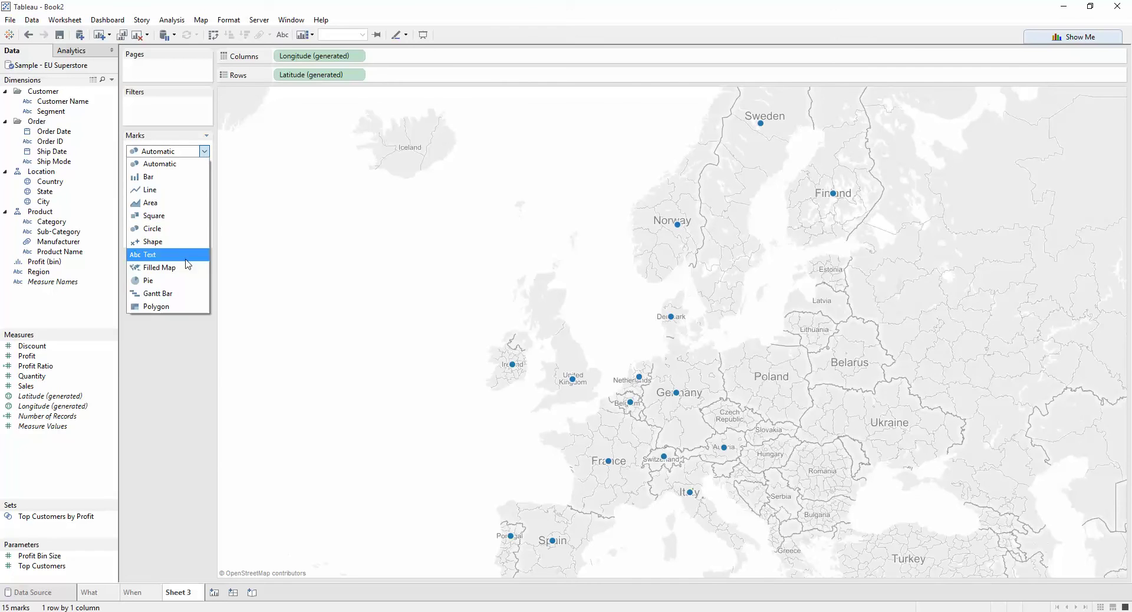
click(183, 268)
drag(26, 386, 146, 181)
click(139, 175)
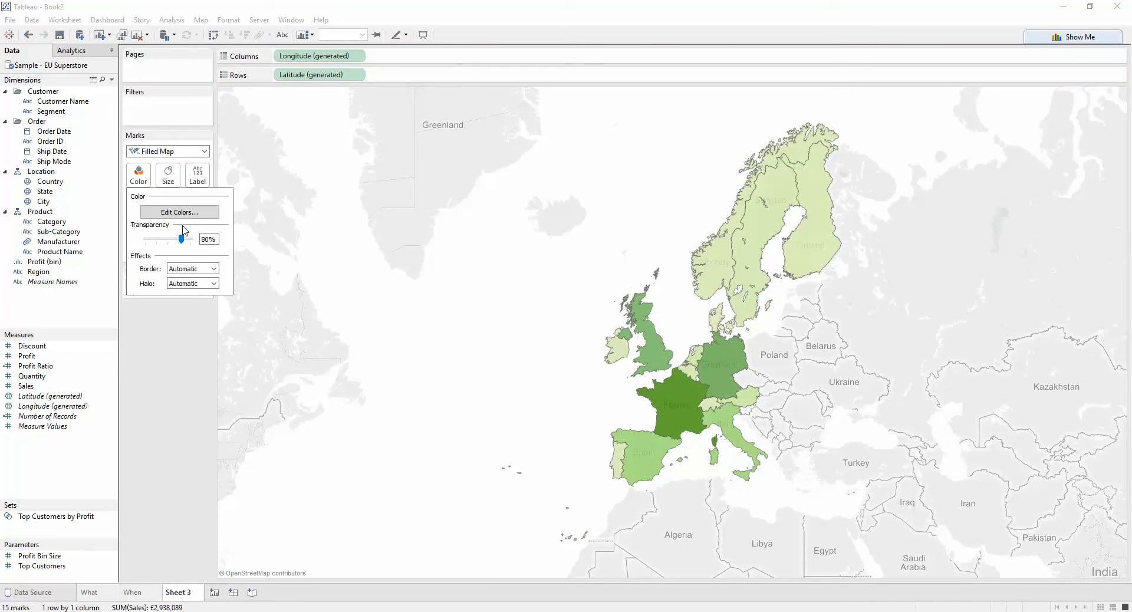
click(168, 214)
click(570, 270)
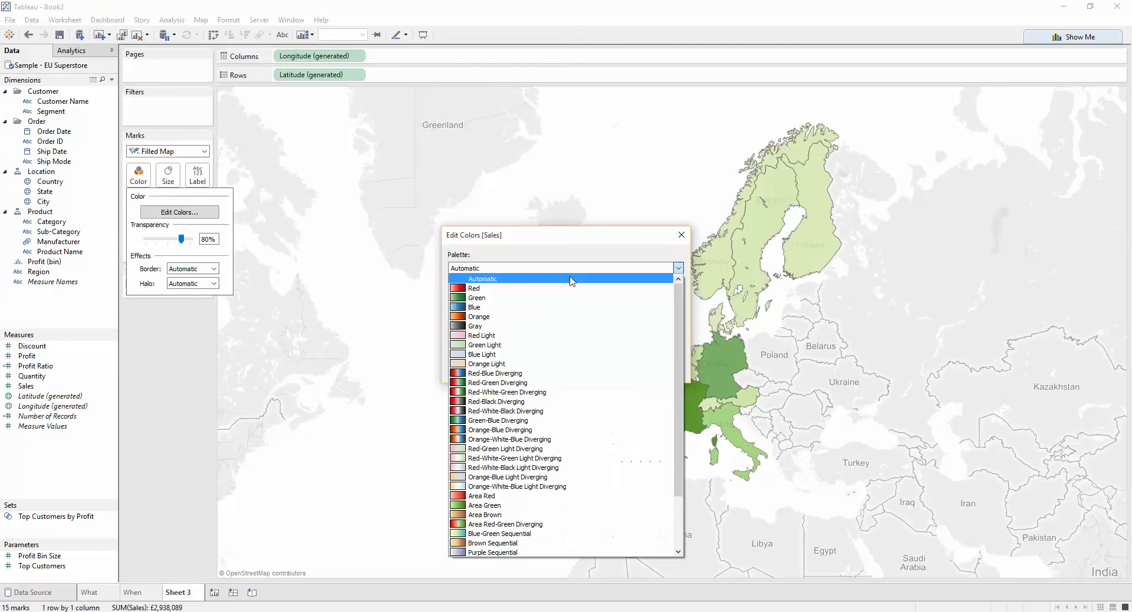
click(551, 308)
click(569, 370)
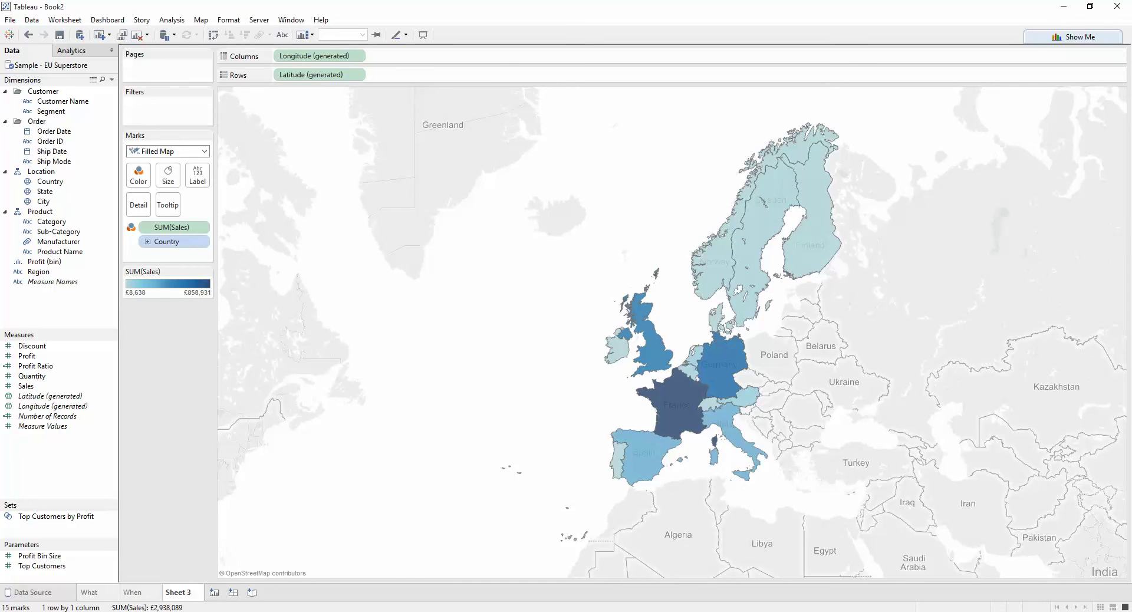
- Name the map sheet Where and create Dashboard 1
double_click(179, 591)
text(Where)
key(Return)
click(235, 594)
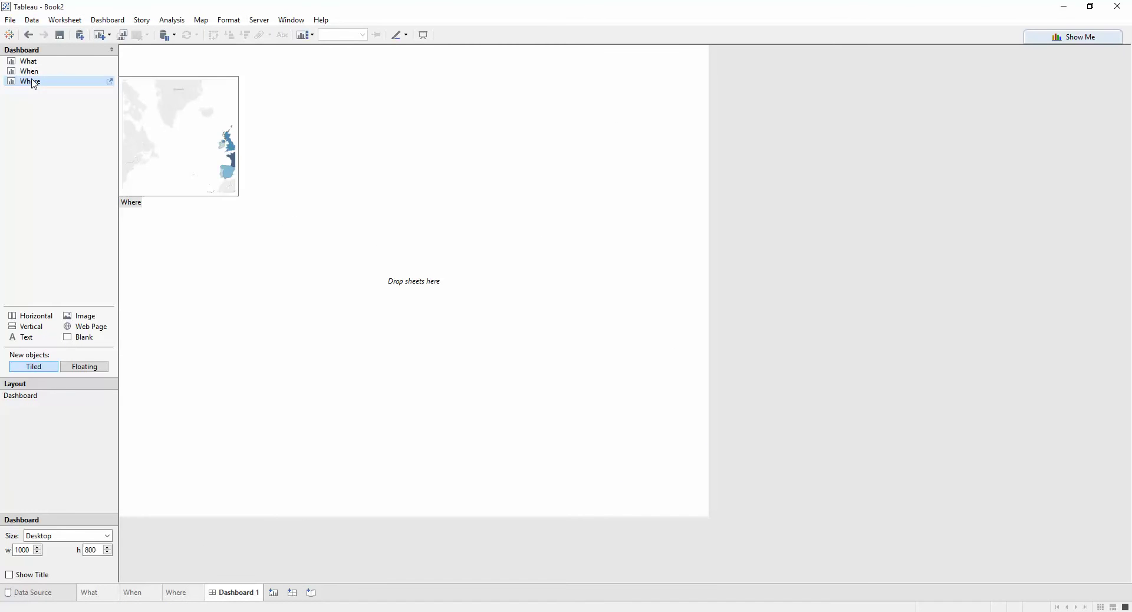
- Lay out What across the top, with When and Where side by side beneath it
drag(26, 326, 274, 196)
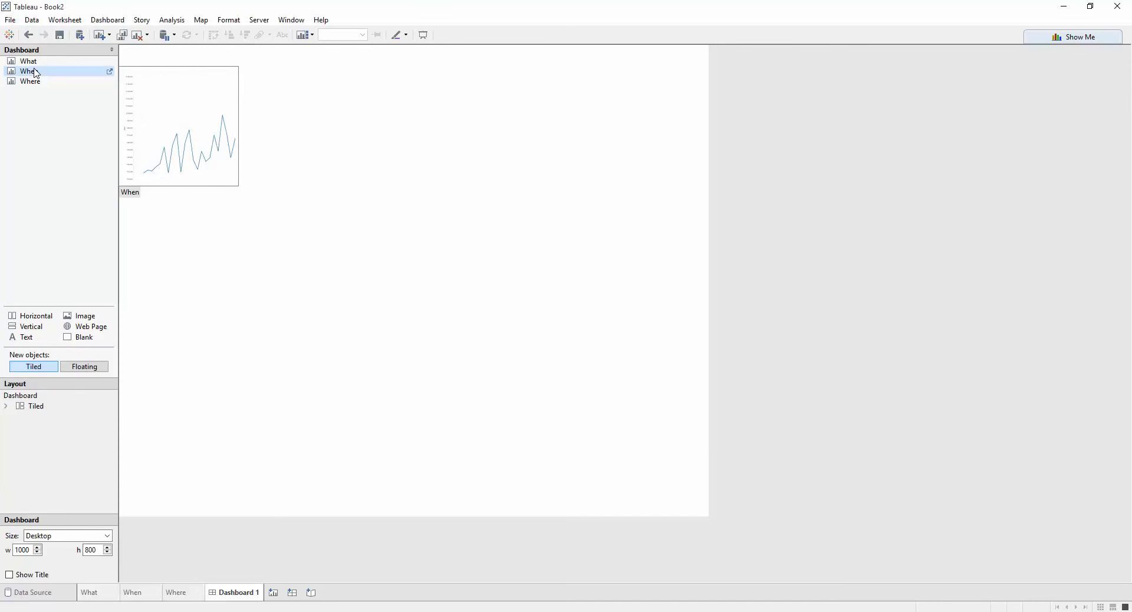
drag(34, 65, 359, 116)
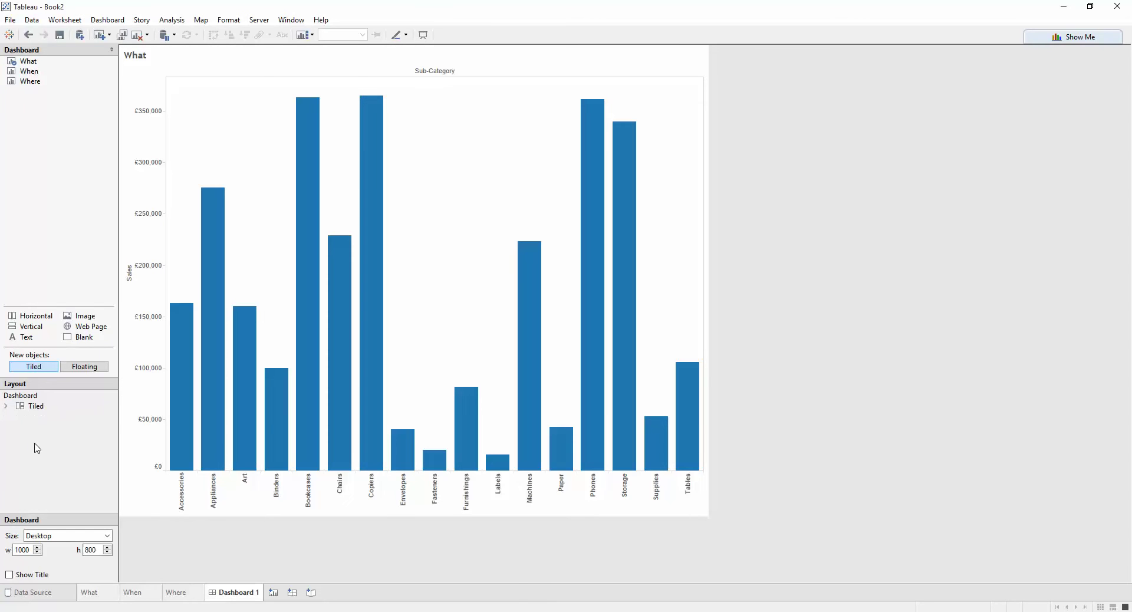
drag(37, 326, 326, 474)
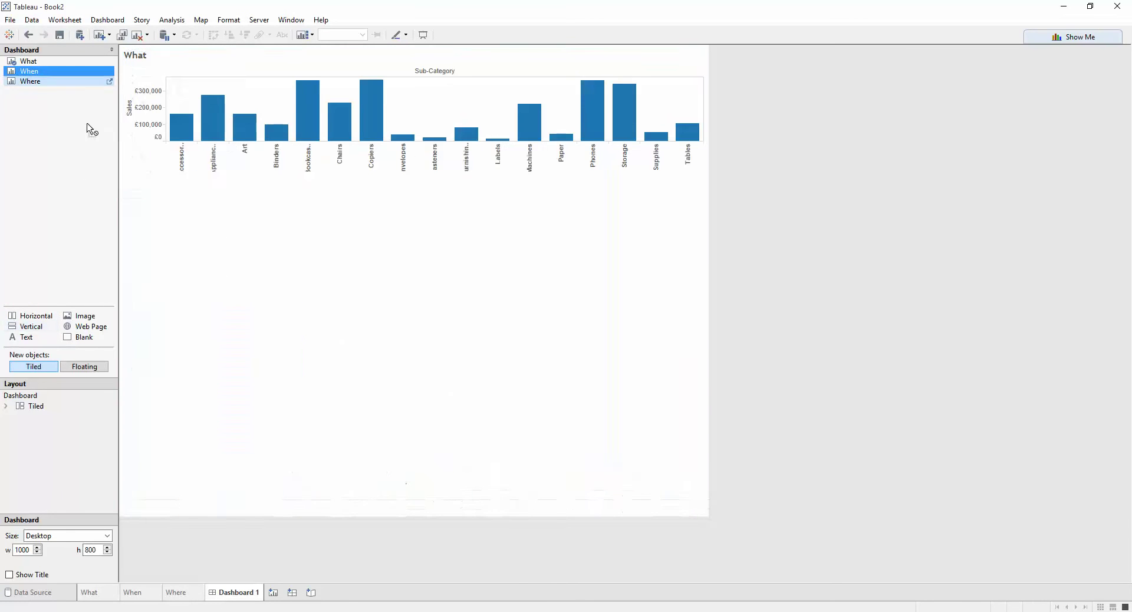
click(253, 346)
drag(257, 348, 253, 346)
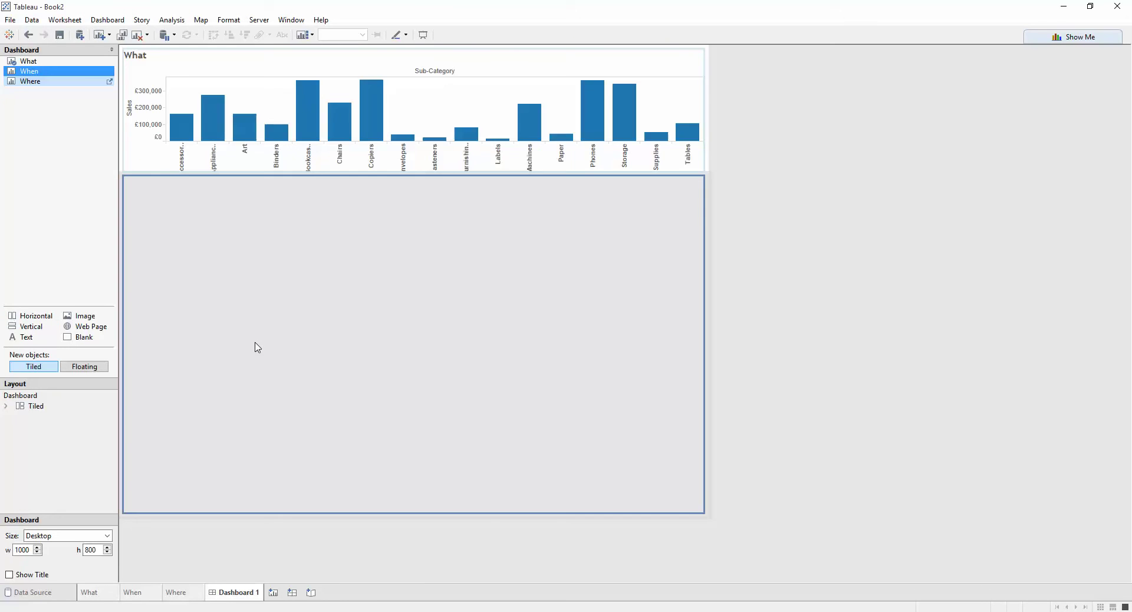
drag(35, 82, 563, 401)
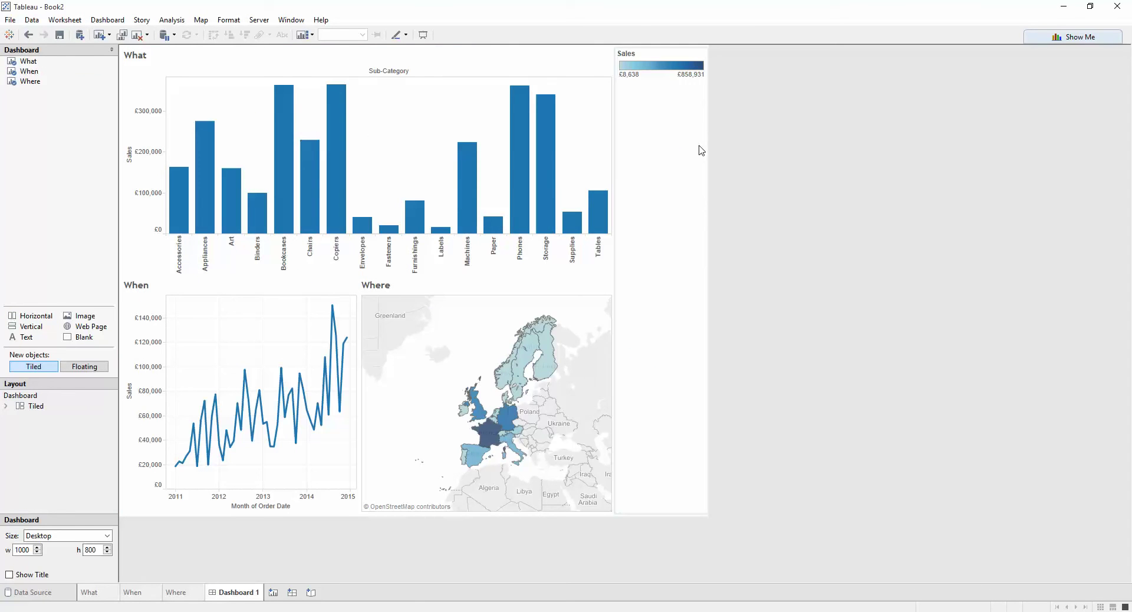
- Float the Sales legend and move it onto the map's lower right
click(678, 155)
click(691, 47)
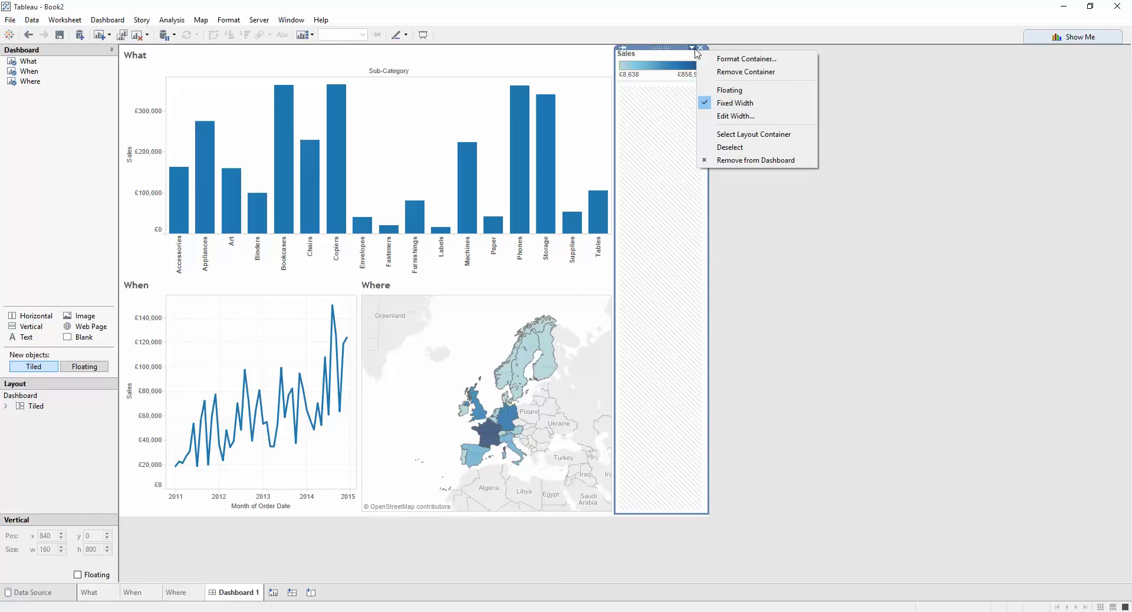
click(757, 91)
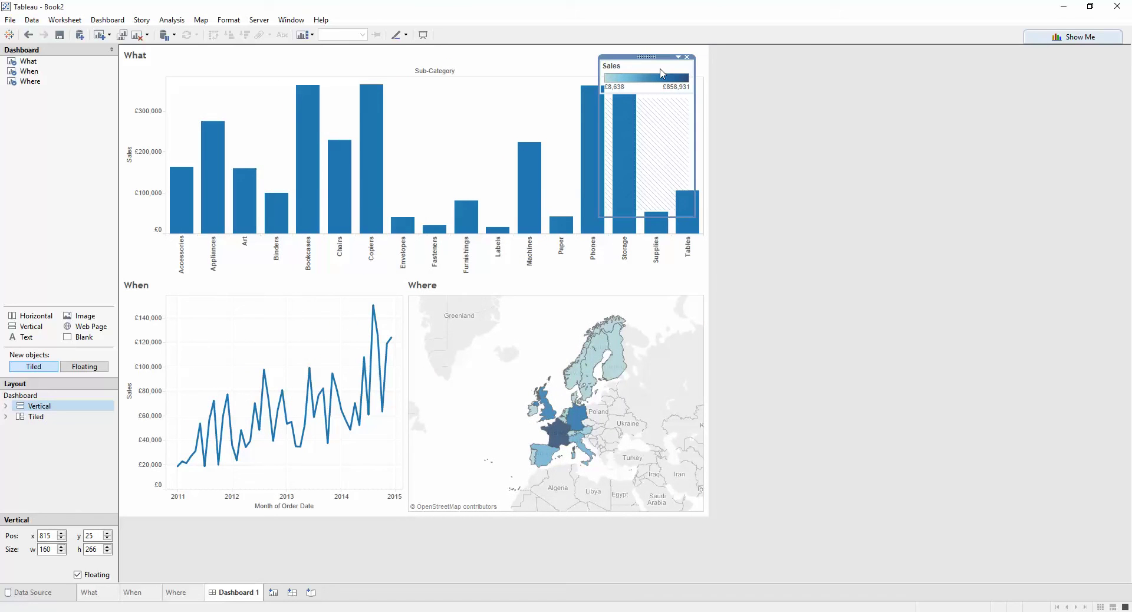
click(646, 57)
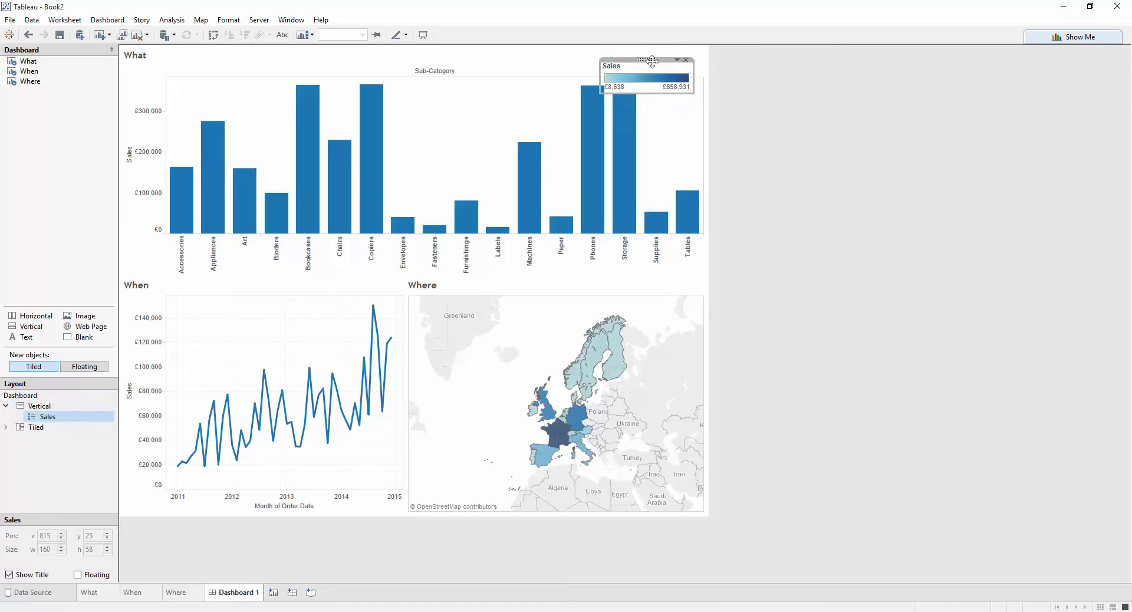
click(676, 59)
click(730, 147)
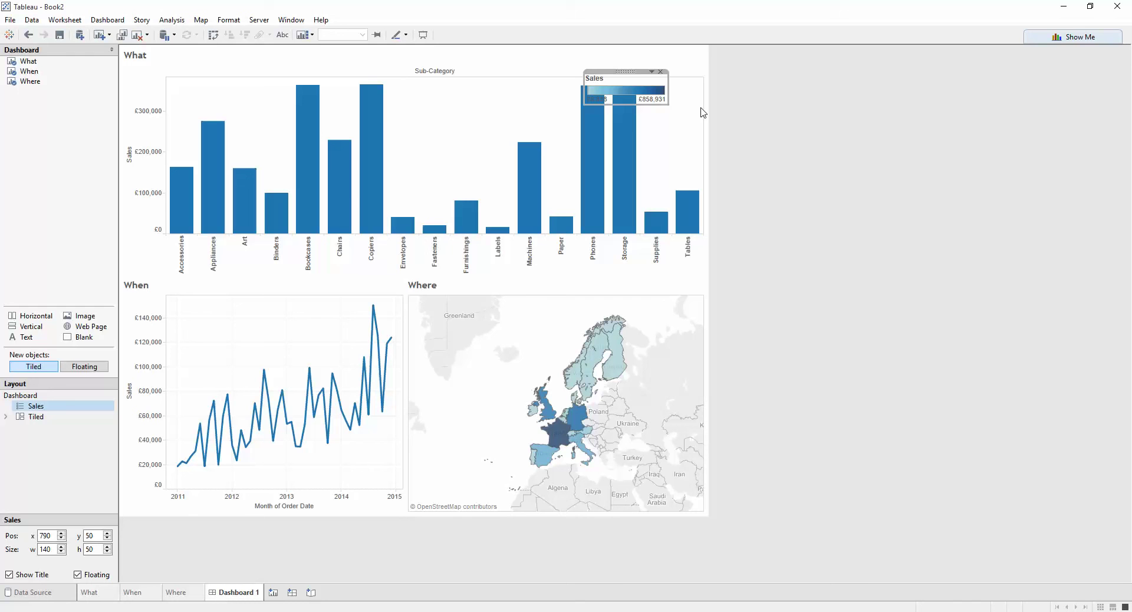
drag(625, 72, 660, 484)
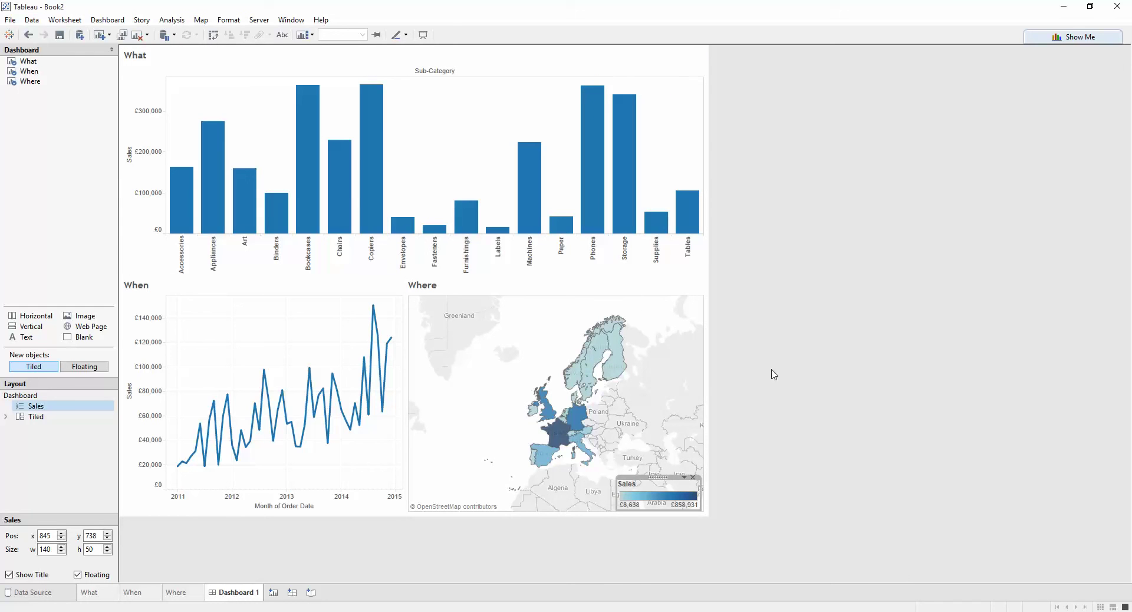
click(789, 379)
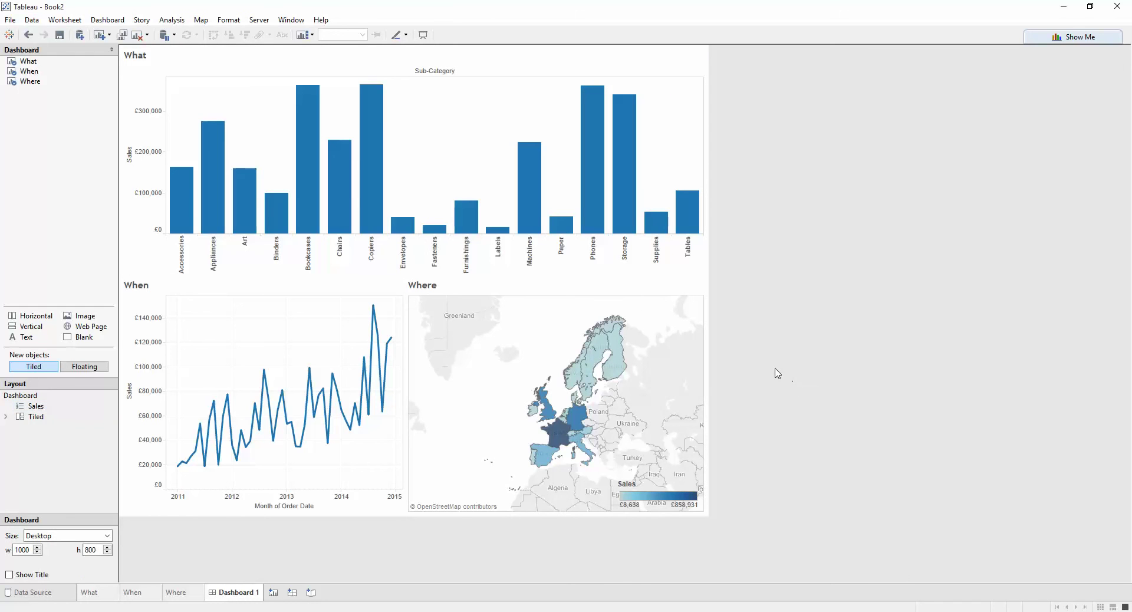
- Turn on Use as Filter for the What, When and Where views, then deselect
click(663, 76)
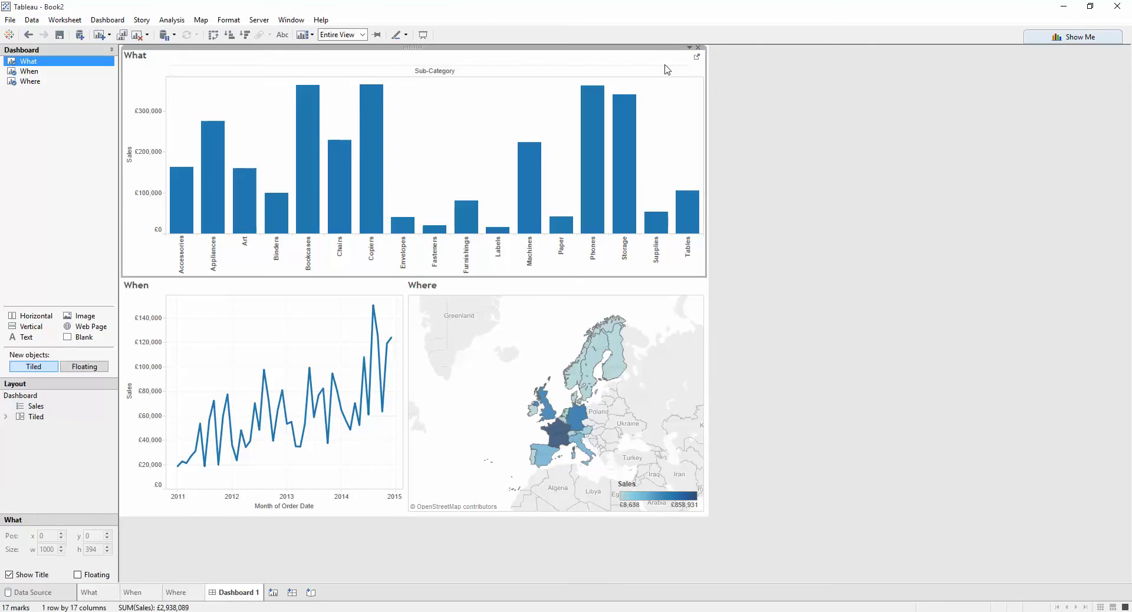
click(689, 46)
mouse_move(757, 141)
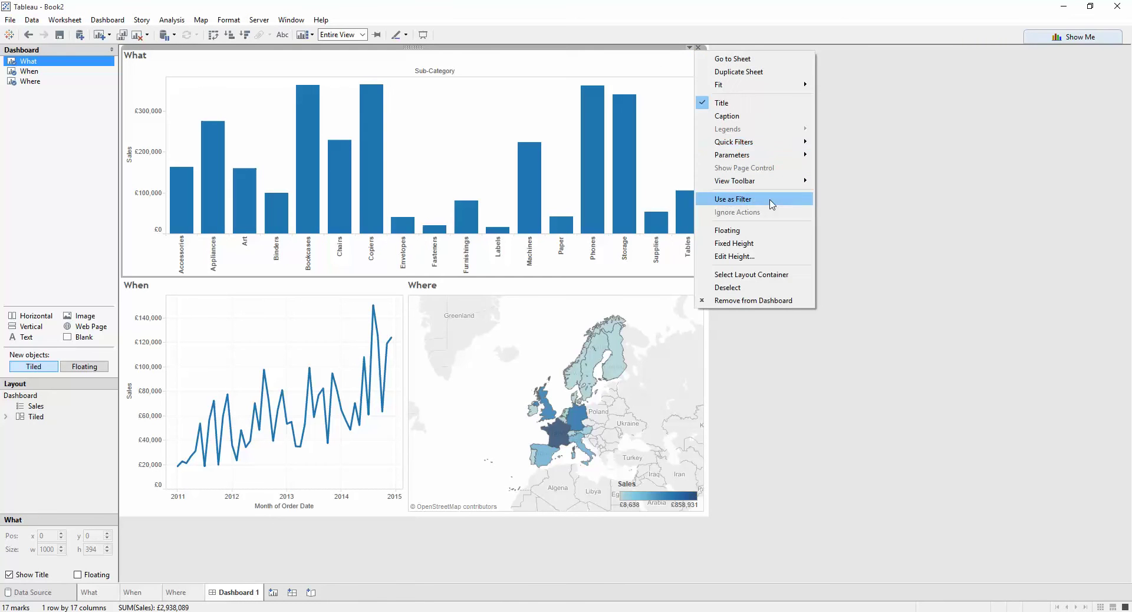
click(732, 199)
click(321, 294)
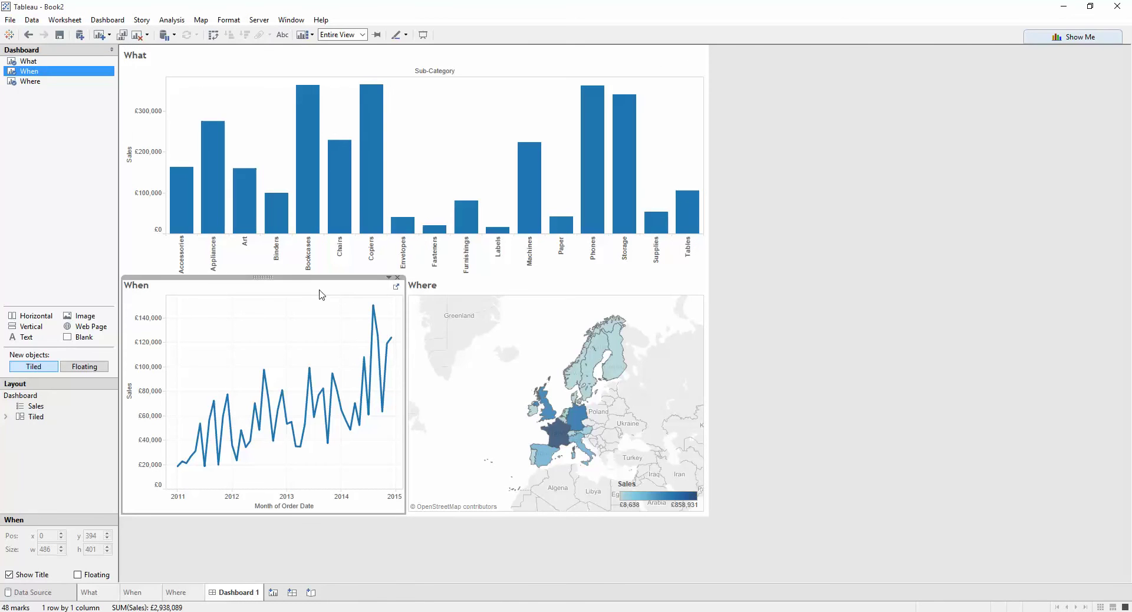
click(389, 277)
click(458, 429)
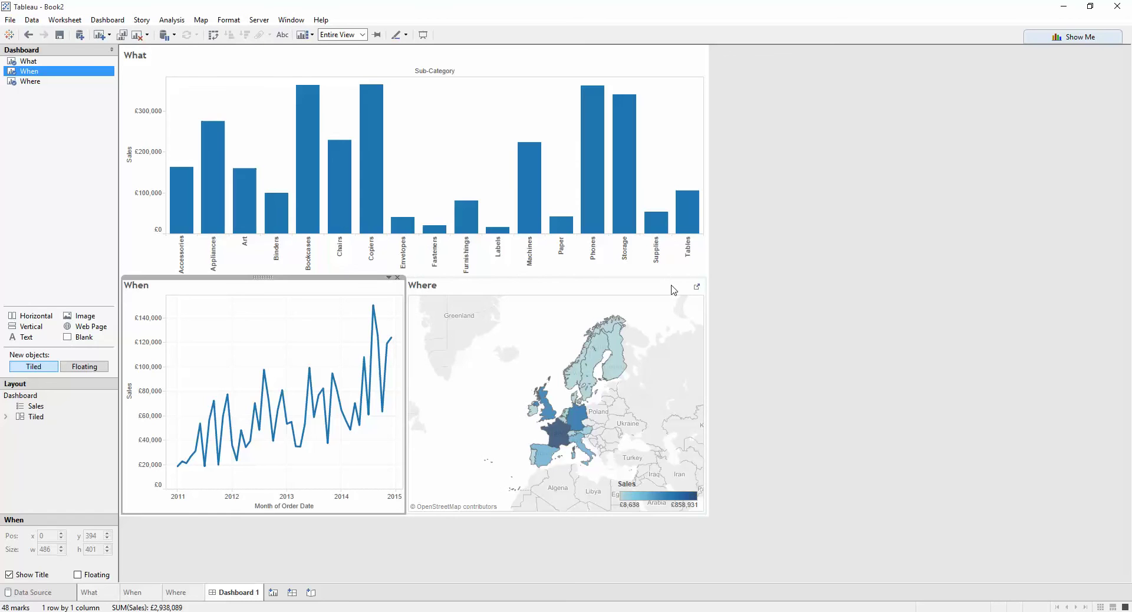
click(693, 287)
click(689, 278)
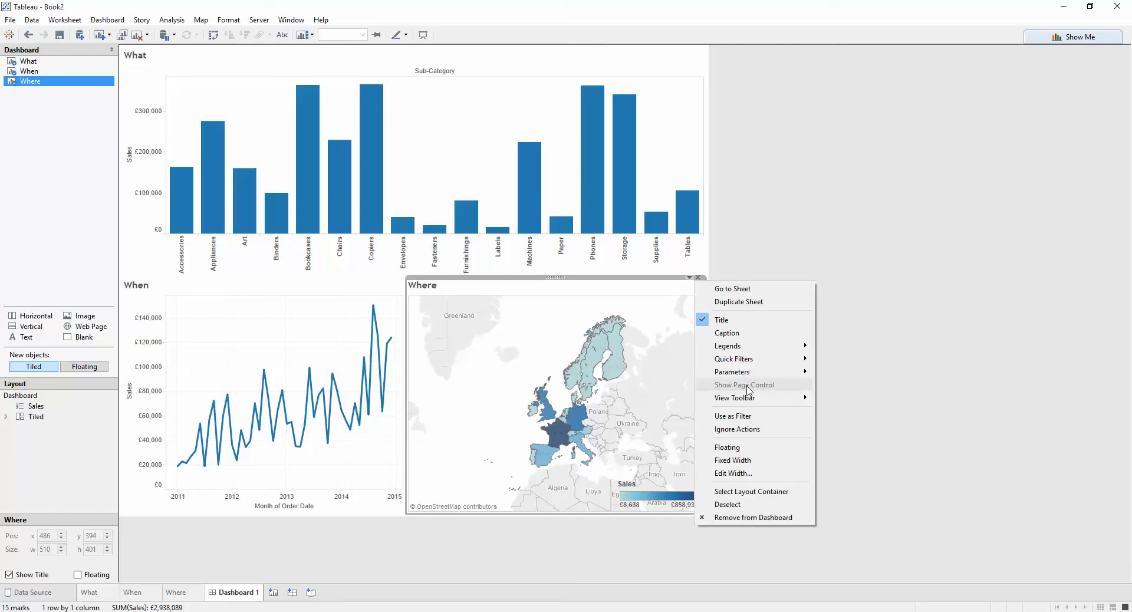
click(744, 416)
click(903, 272)
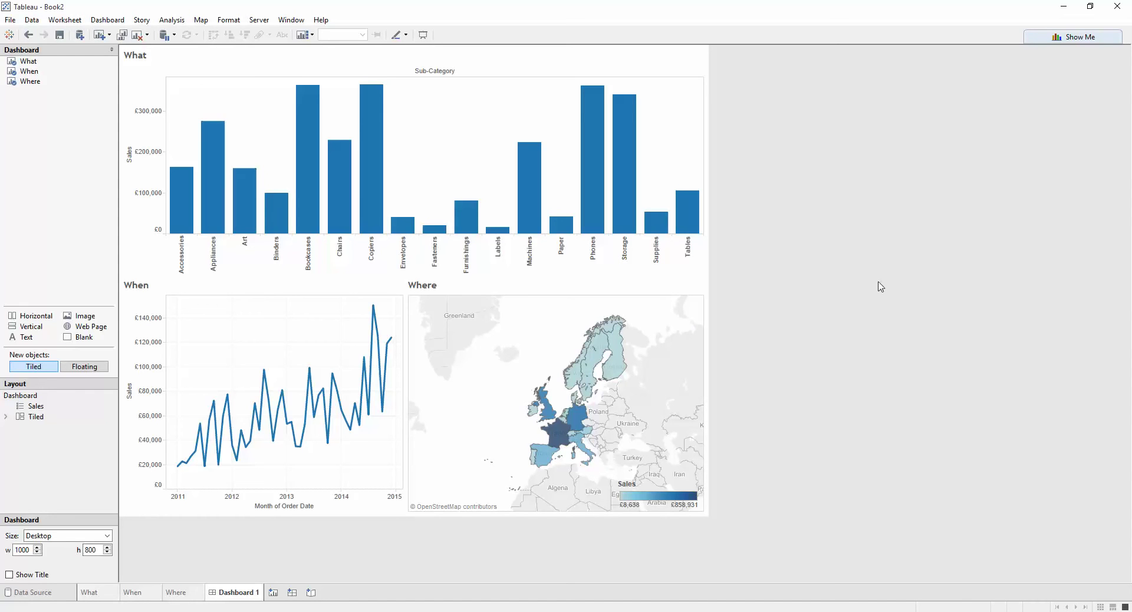
- Filter the dashboard to Phones and the August 2014 sales peak
click(593, 186)
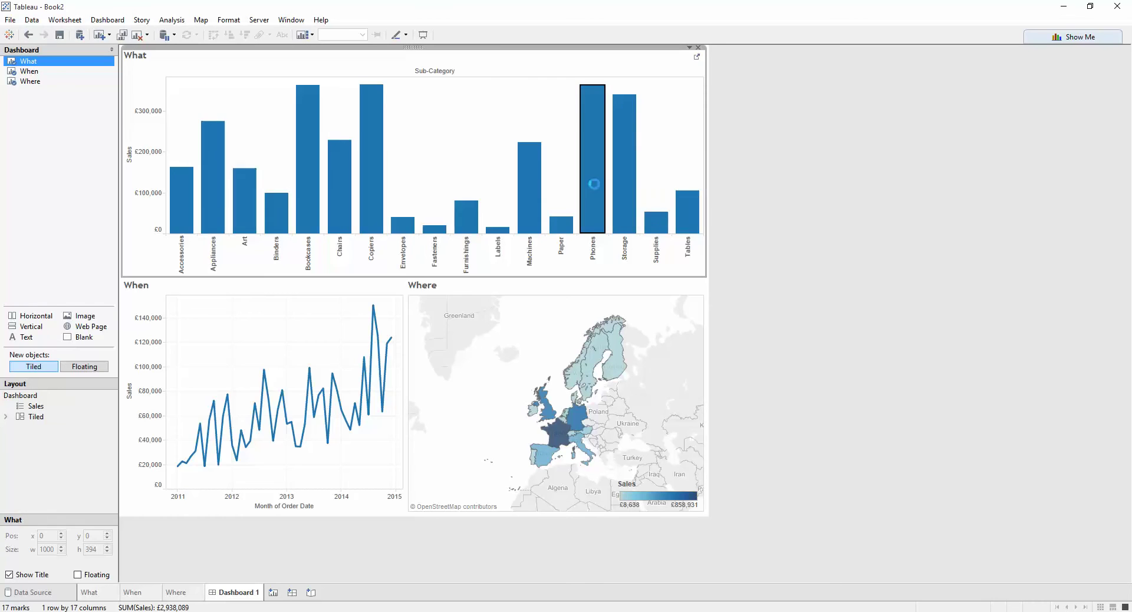
mouse_move(372, 309)
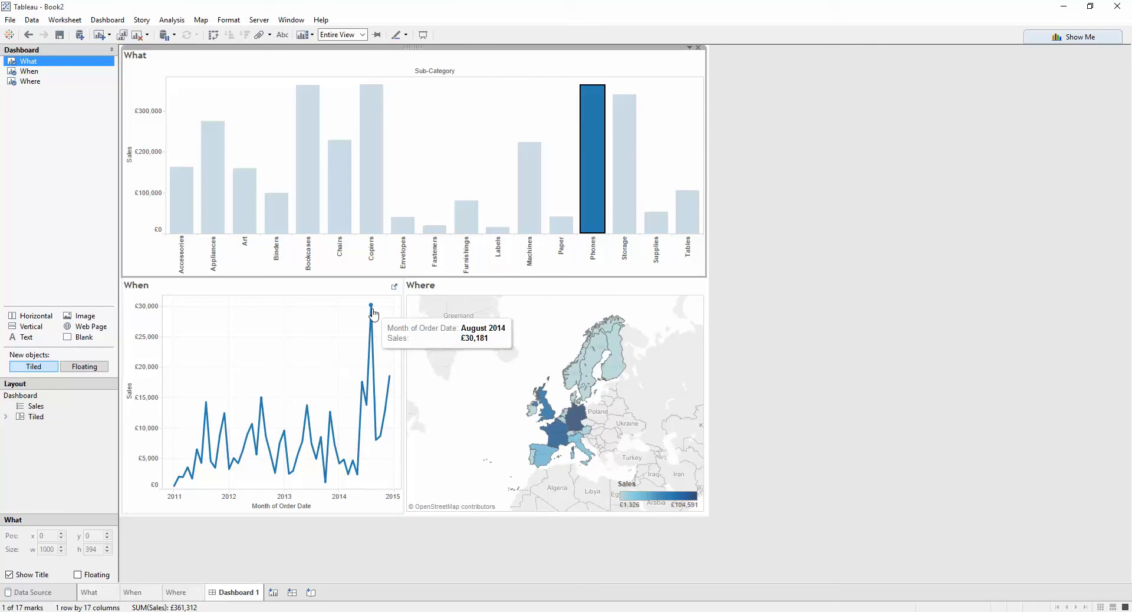
click(371, 308)
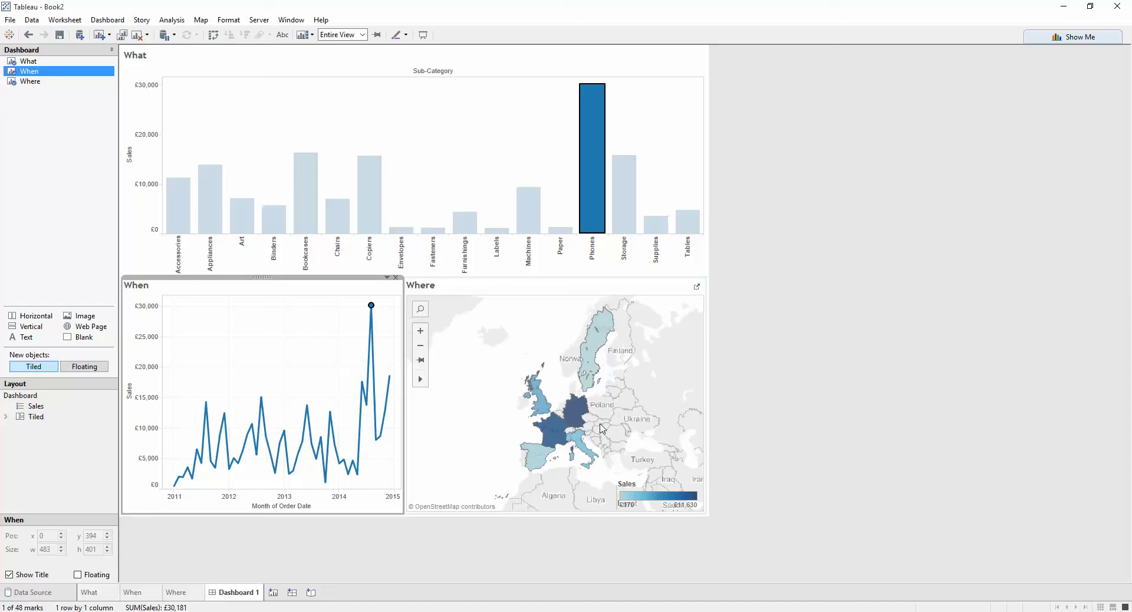
- Filter to United Kingdom on the map, then clear that country filter
mouse_move(577, 410)
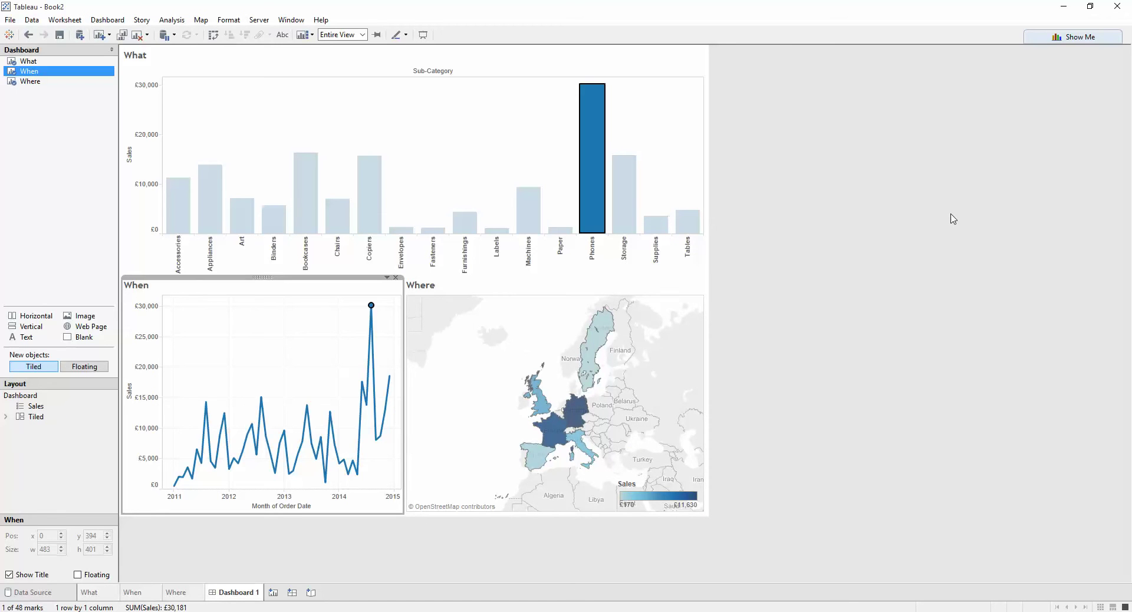
click(541, 411)
click(541, 411)
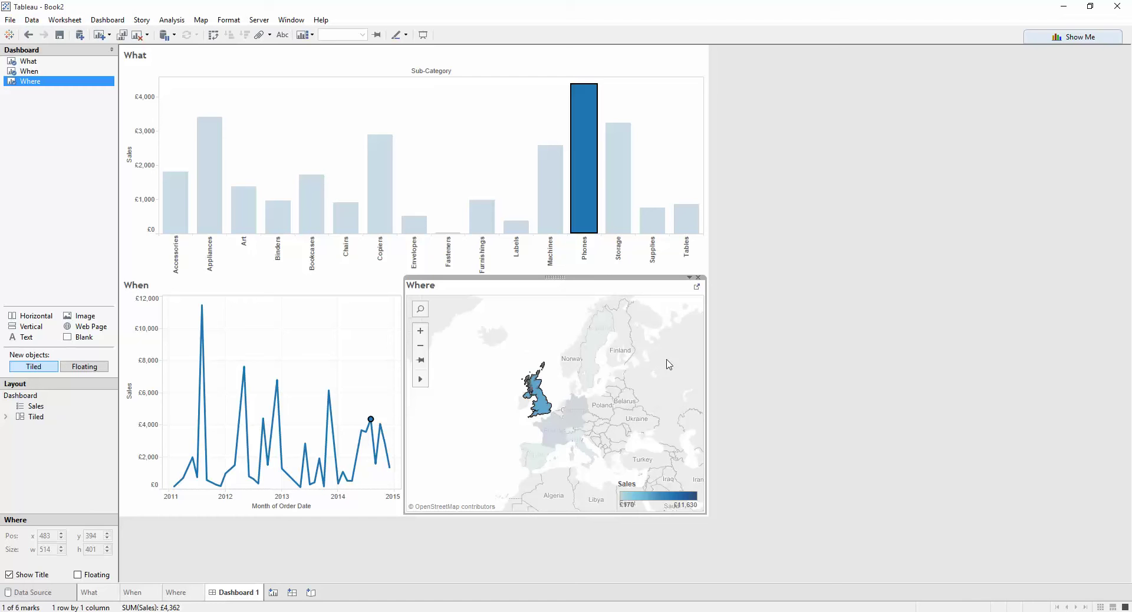
click(545, 329)
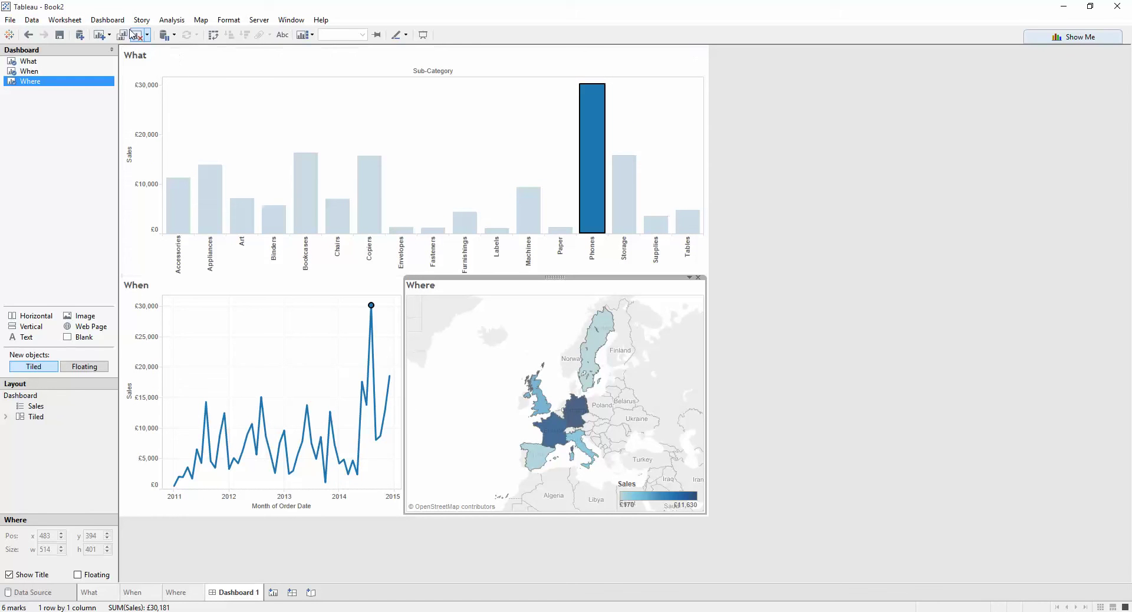
- Check the dashboard's filter actions under Dashboard > Actions and close the list
click(108, 20)
click(151, 123)
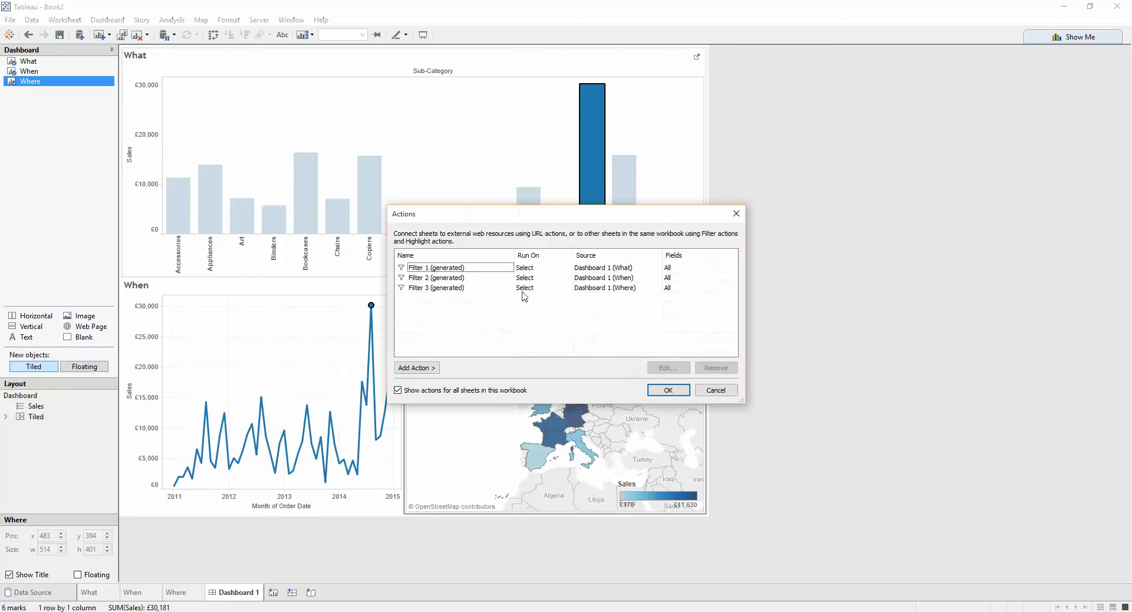
click(672, 394)
- Extend the What title to '| Country: <Country> | Month: <MONTH(Order Date)>'
double_click(189, 56)
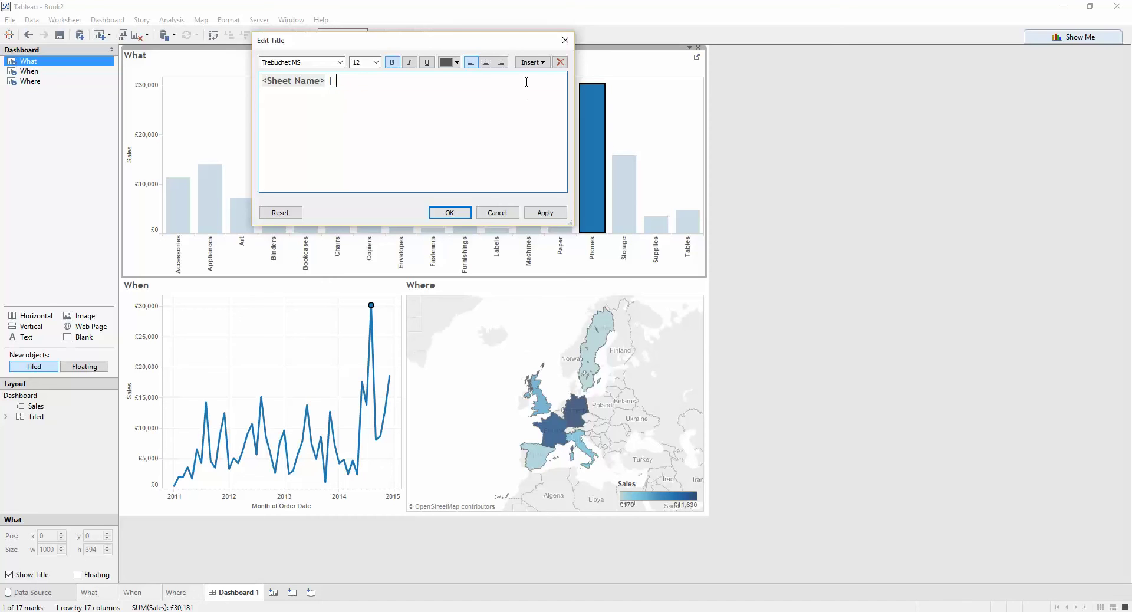
text(| Country:)
click(533, 62)
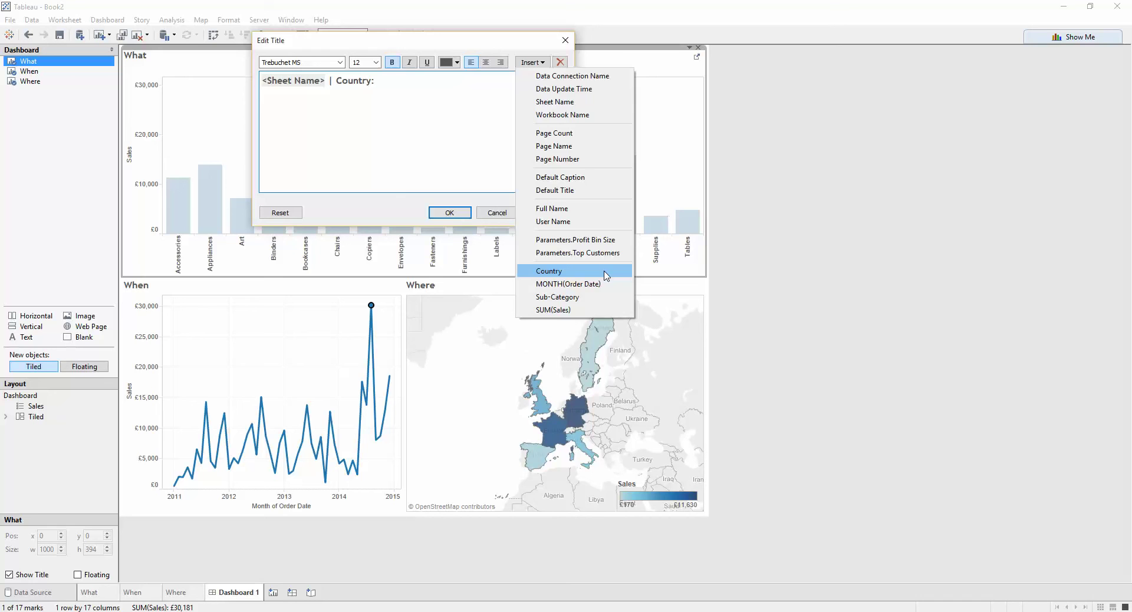
click(607, 275)
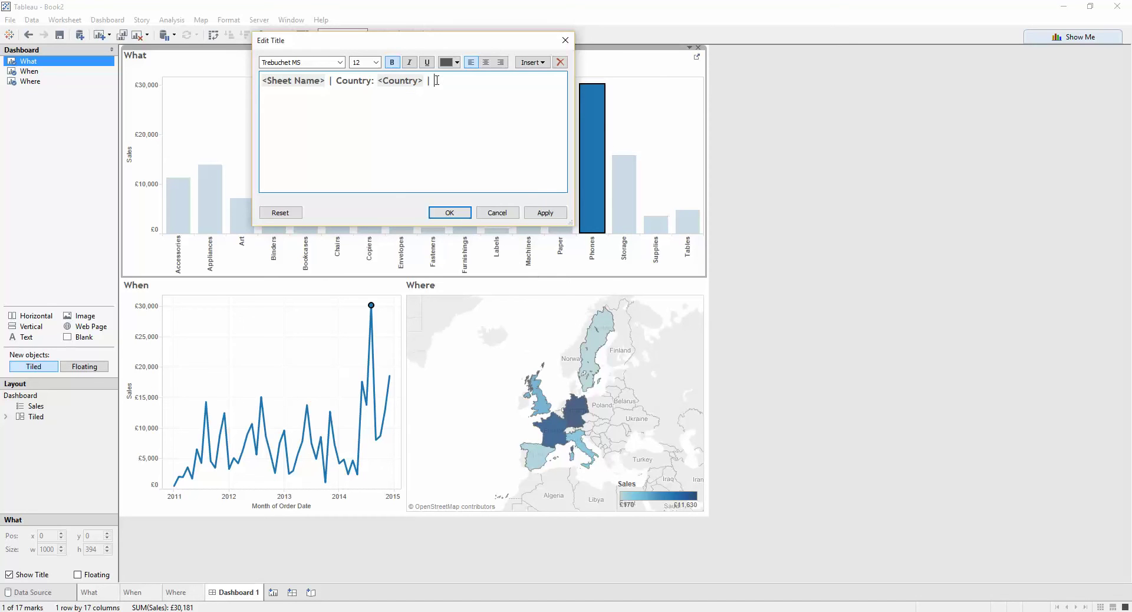
click(526, 65)
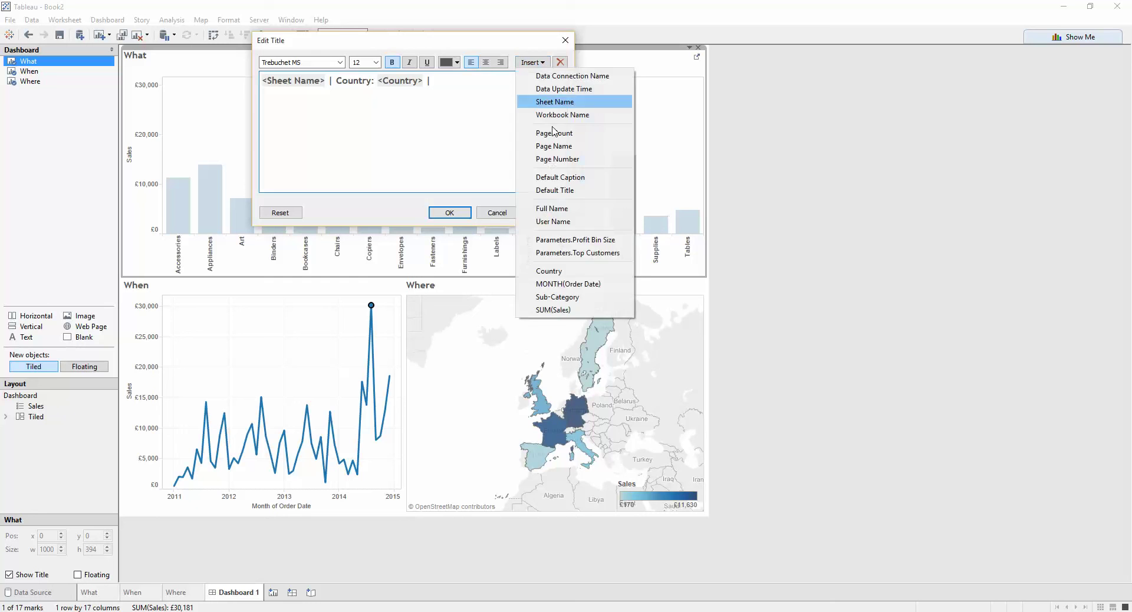
click(591, 284)
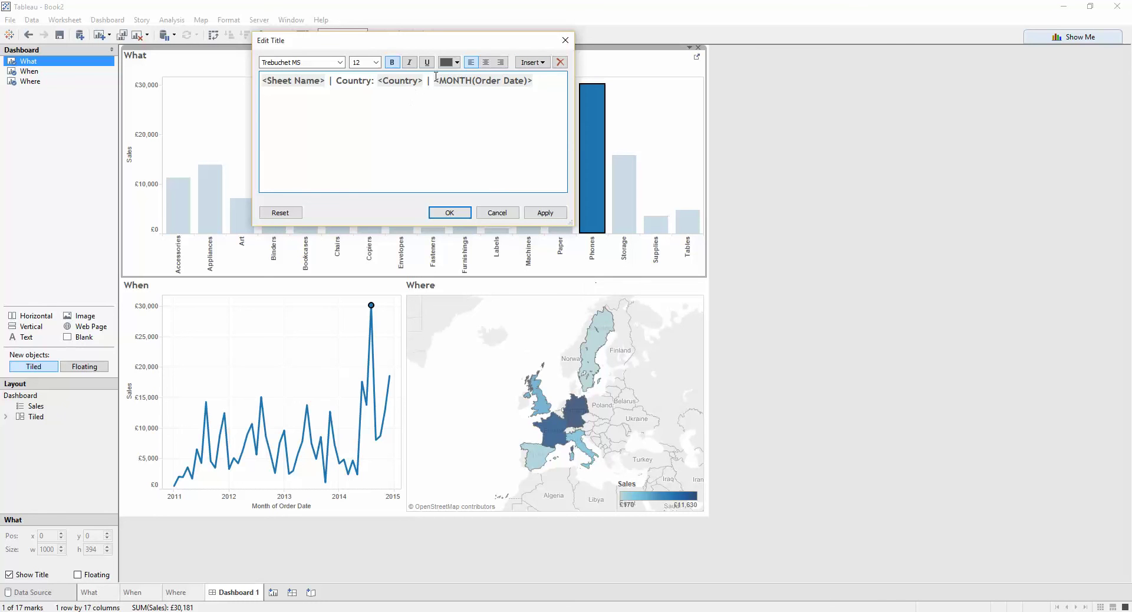
text(Mont)
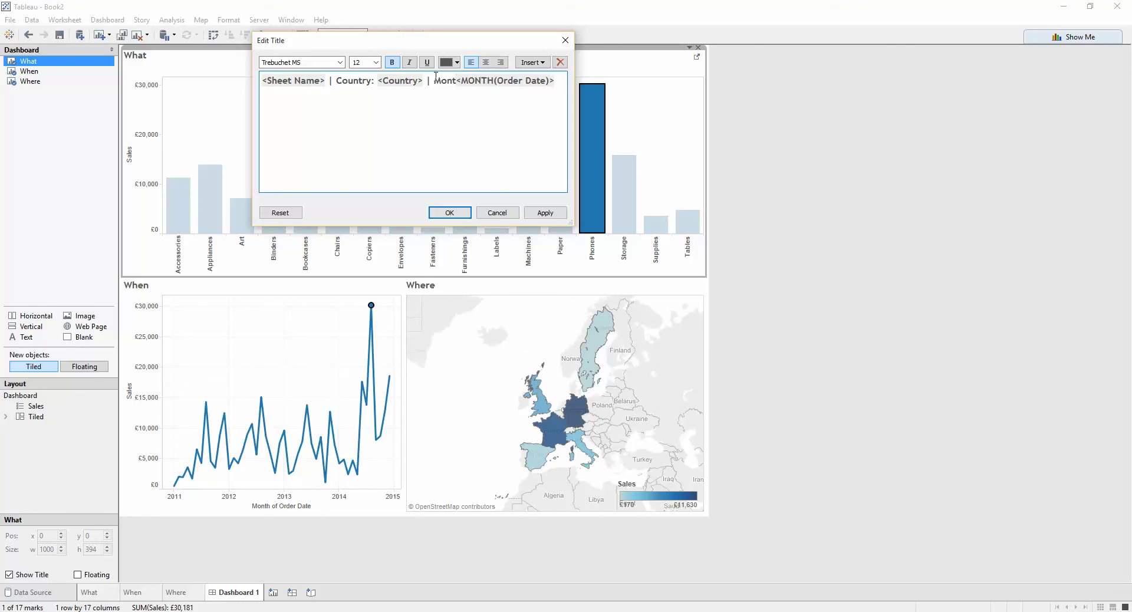
text(h:)
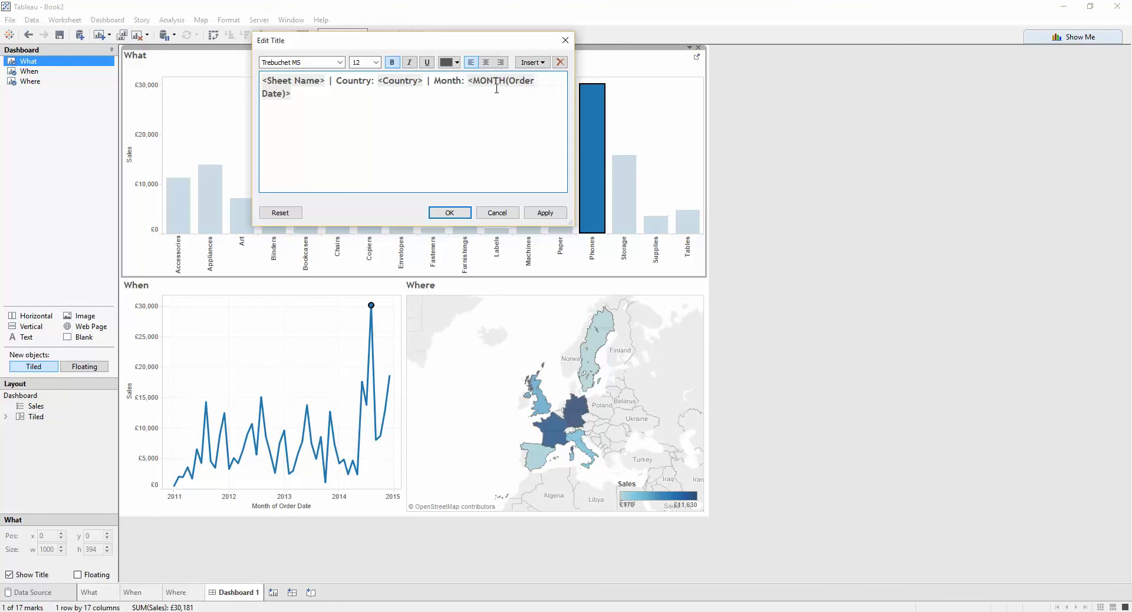
- Make the filter part of the What title plain, without bold or underline
drag(318, 100, 328, 81)
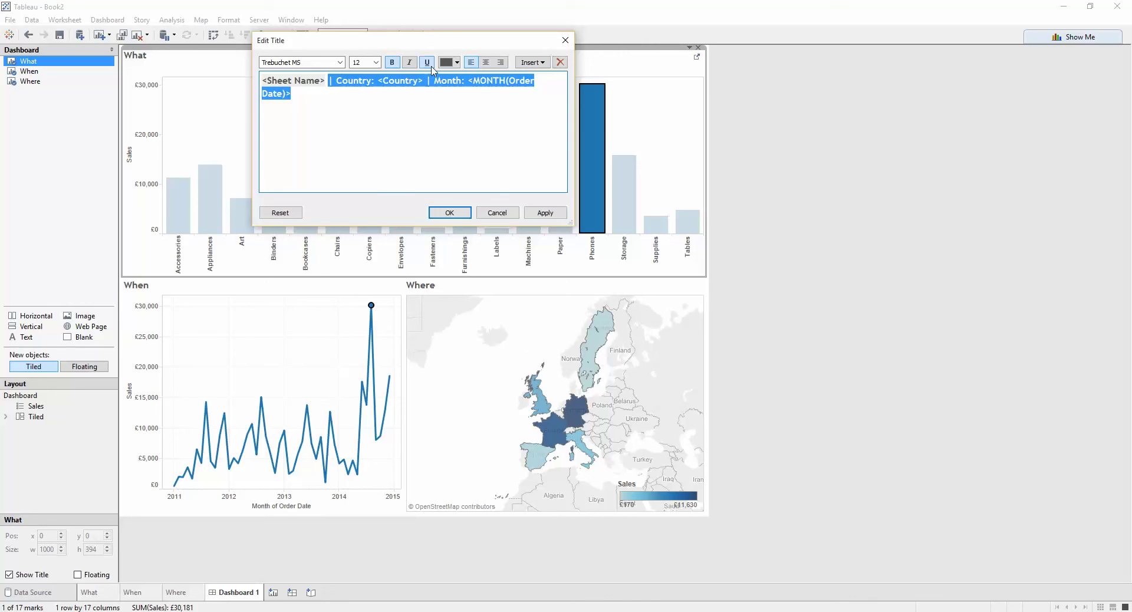
click(429, 63)
click(392, 62)
click(436, 127)
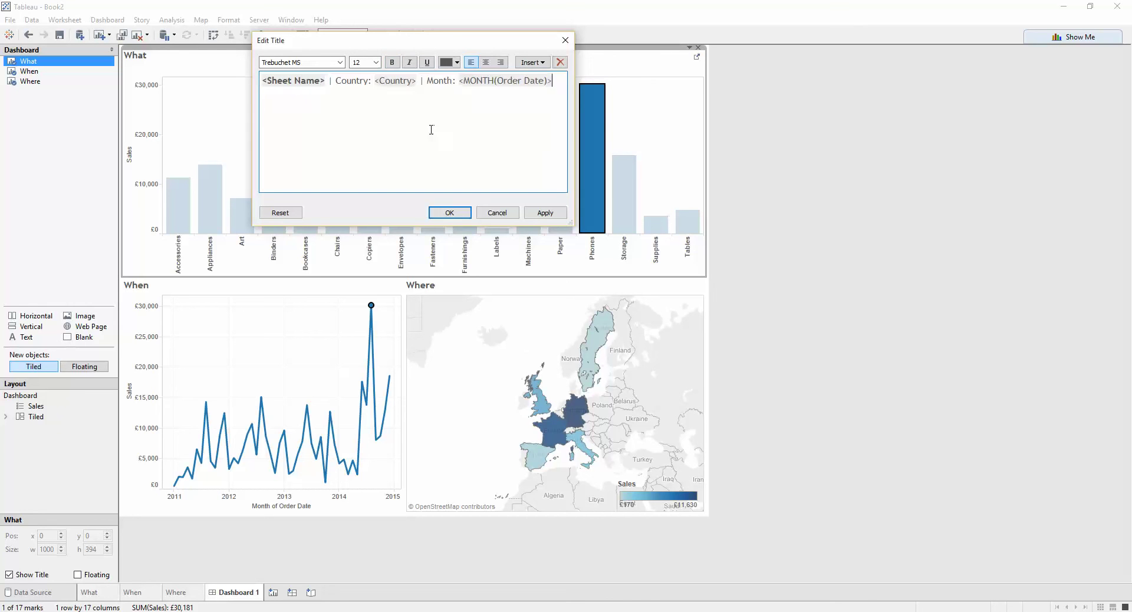
- Apply the What title, test it with Germany, then clear the Germany and August 2014 filters
click(449, 212)
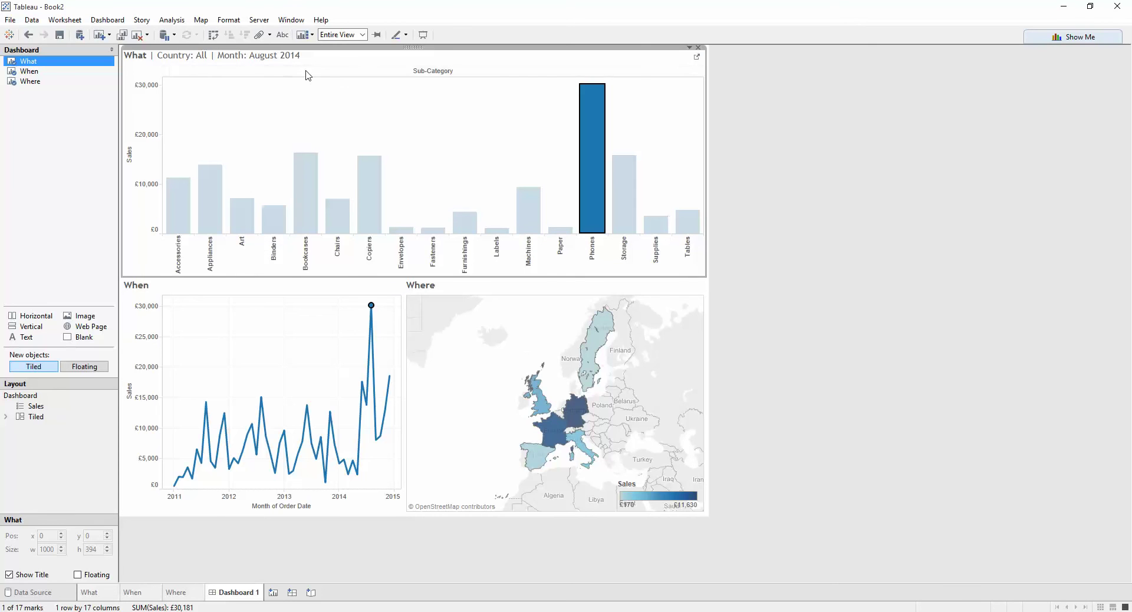
mouse_move(373, 308)
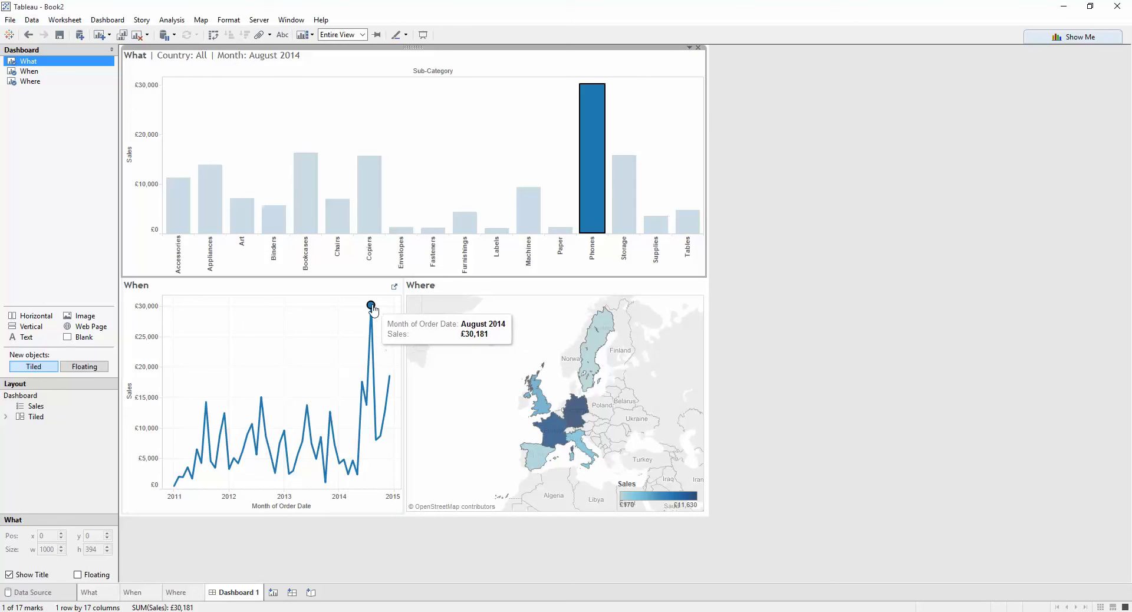
click(575, 413)
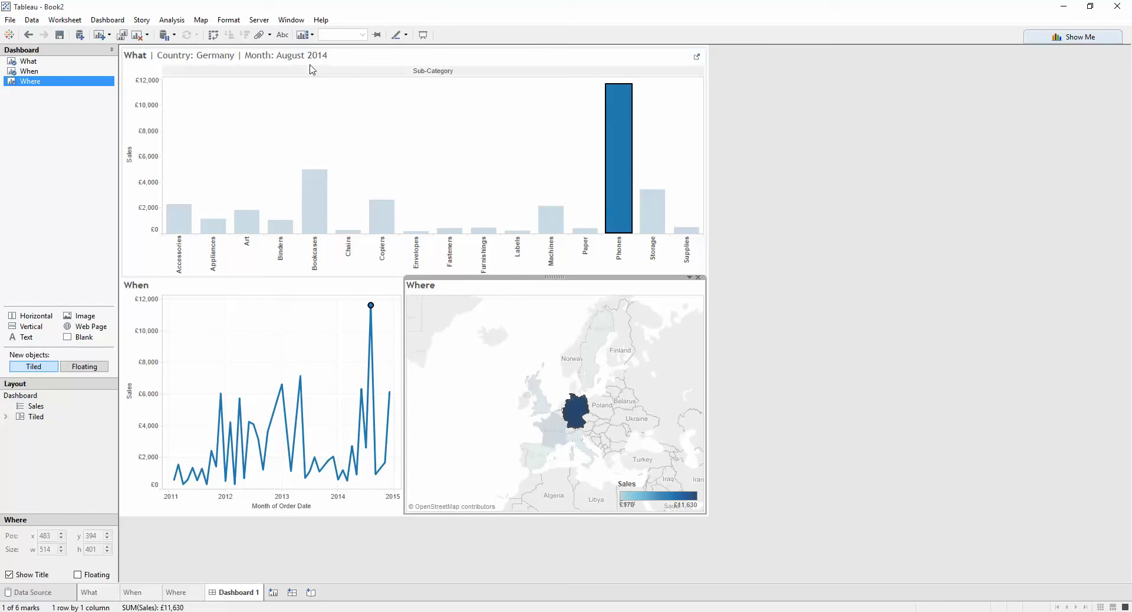
click(371, 311)
click(370, 312)
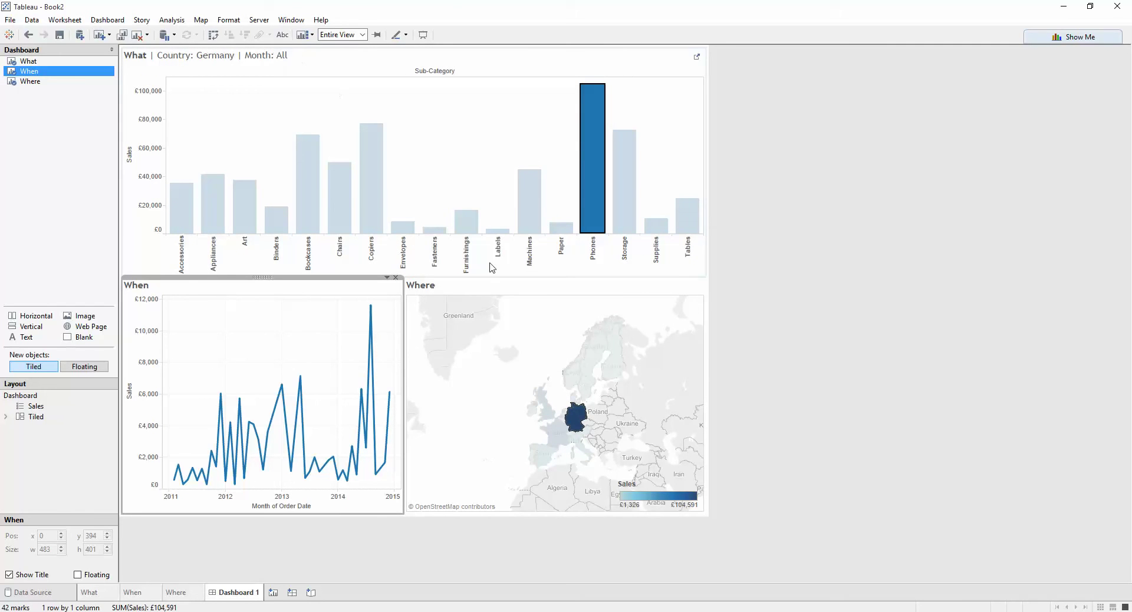
click(575, 420)
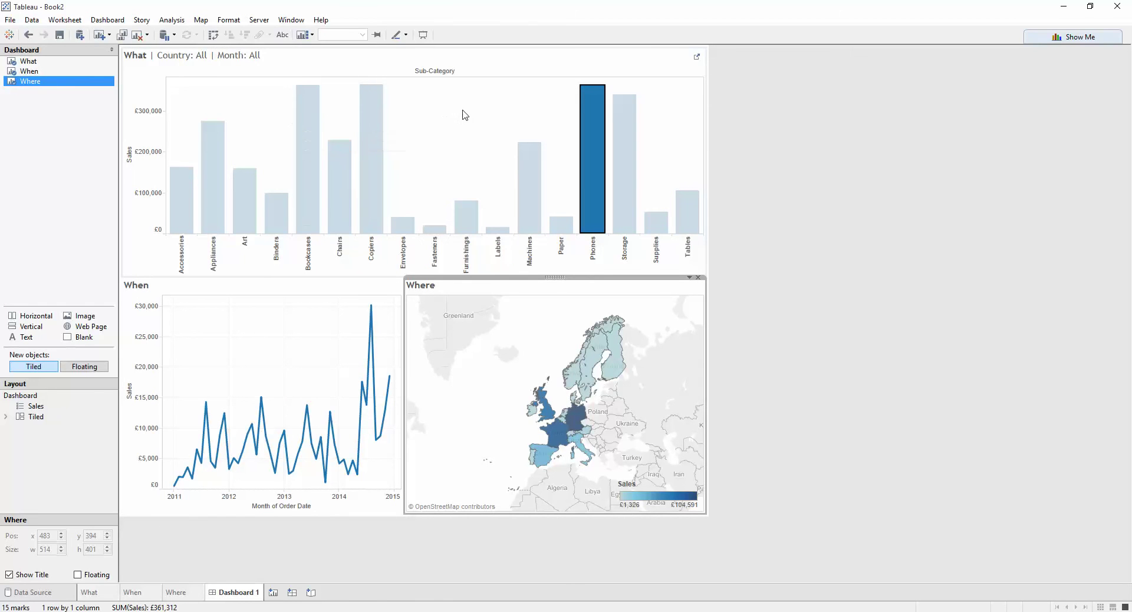
- Add 'Country: <Country>' and 'Sub-Category: <Sub-Category>' to the When title
double_click(190, 291)
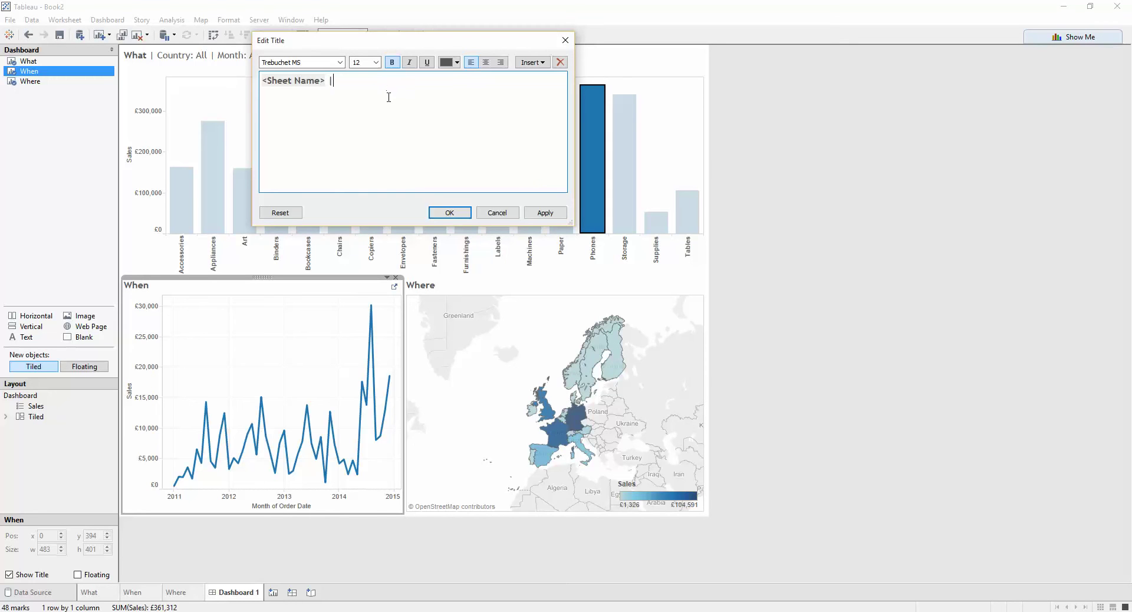
click(533, 62)
click(592, 278)
text(Count)
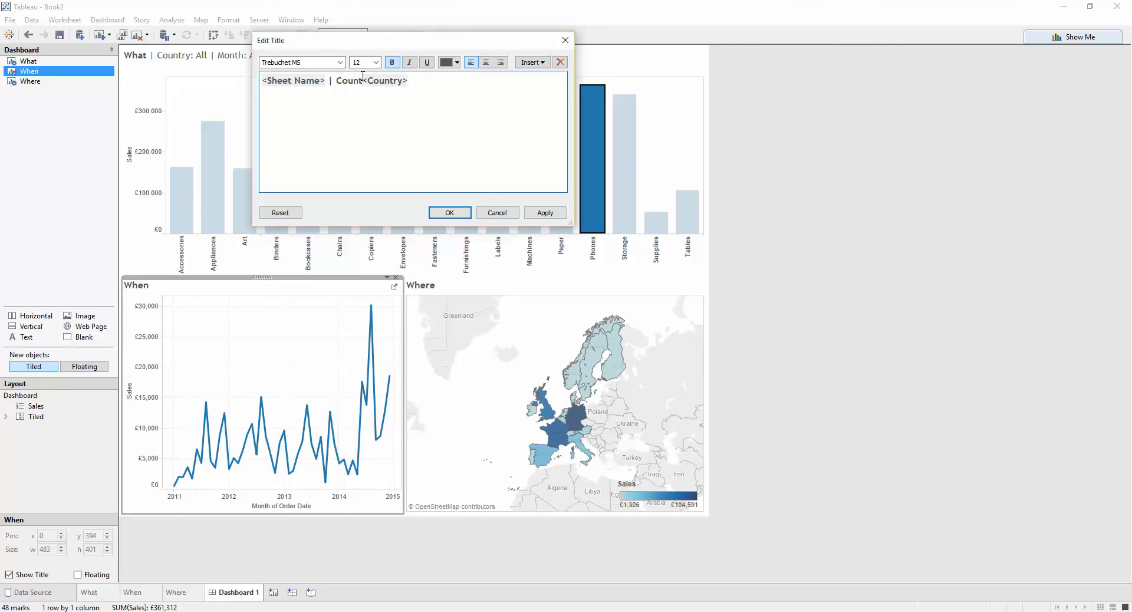
text(ry:)
click(532, 62)
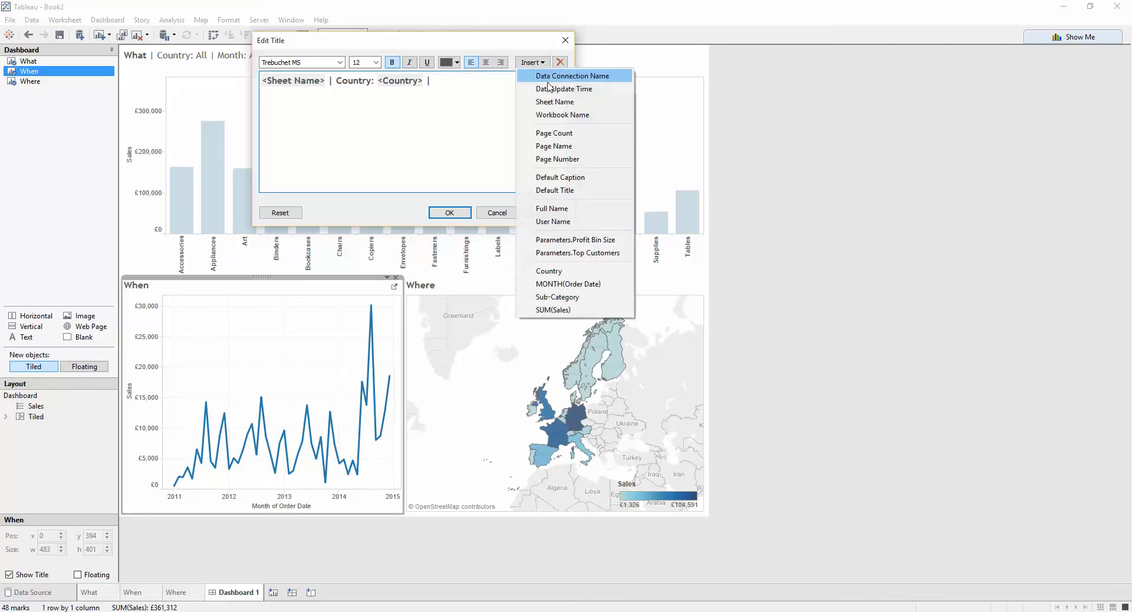
click(596, 298)
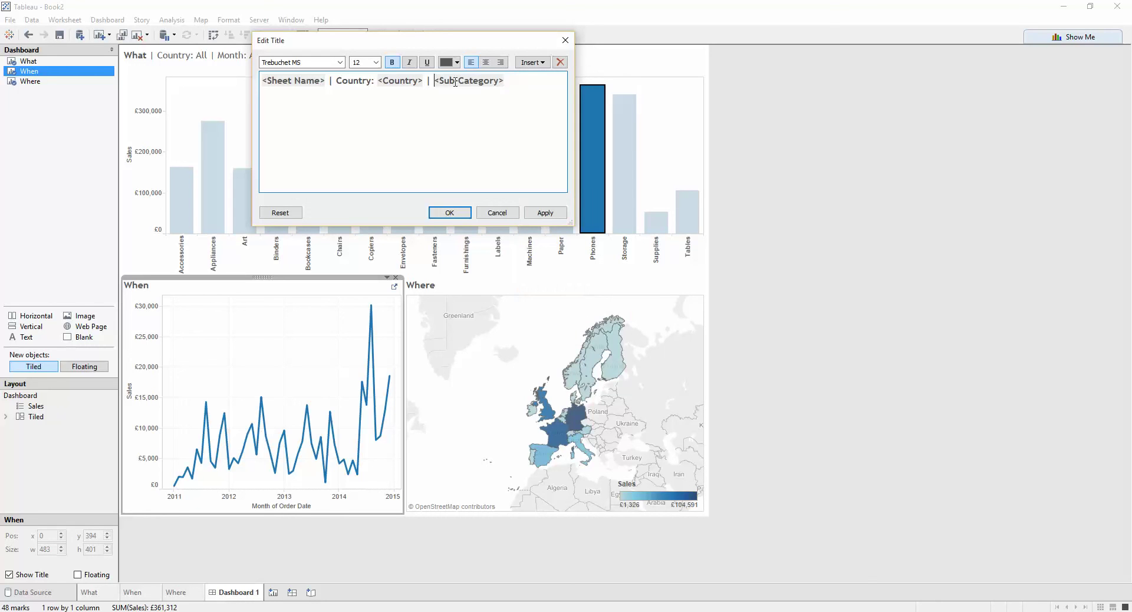
text(Sub-Cat)
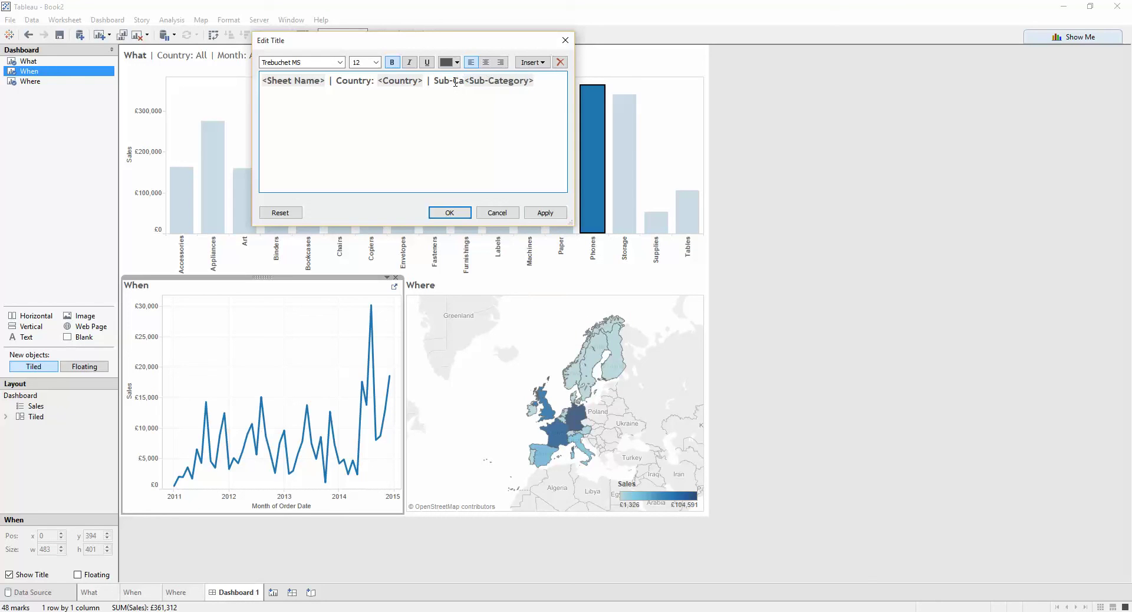
text(egory:)
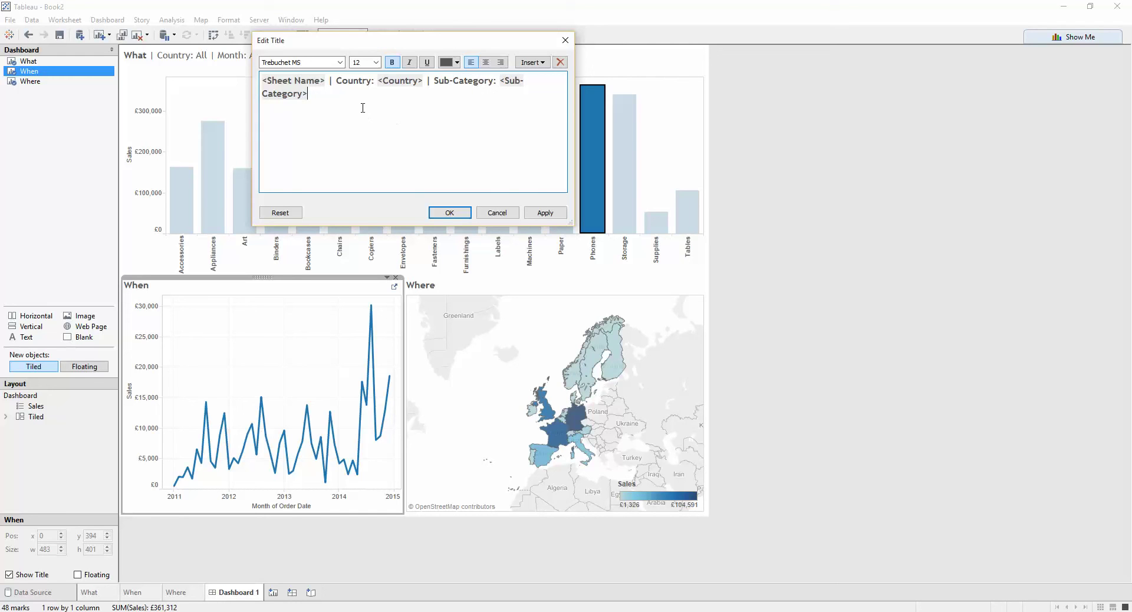
- Unbold the filter text and apply the When title
drag(363, 108, 332, 81)
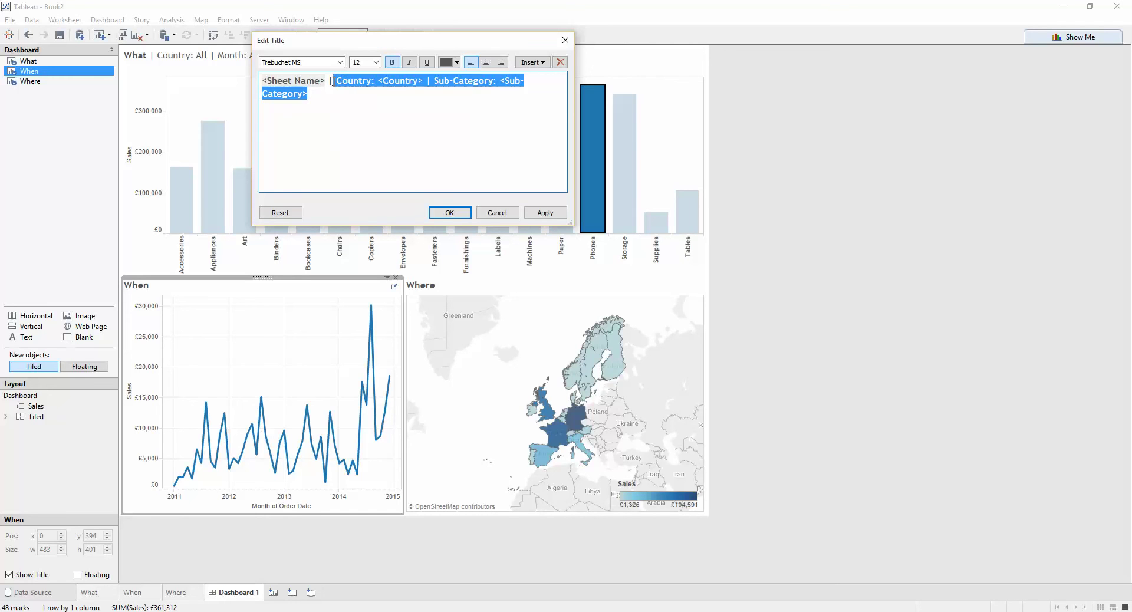
click(392, 62)
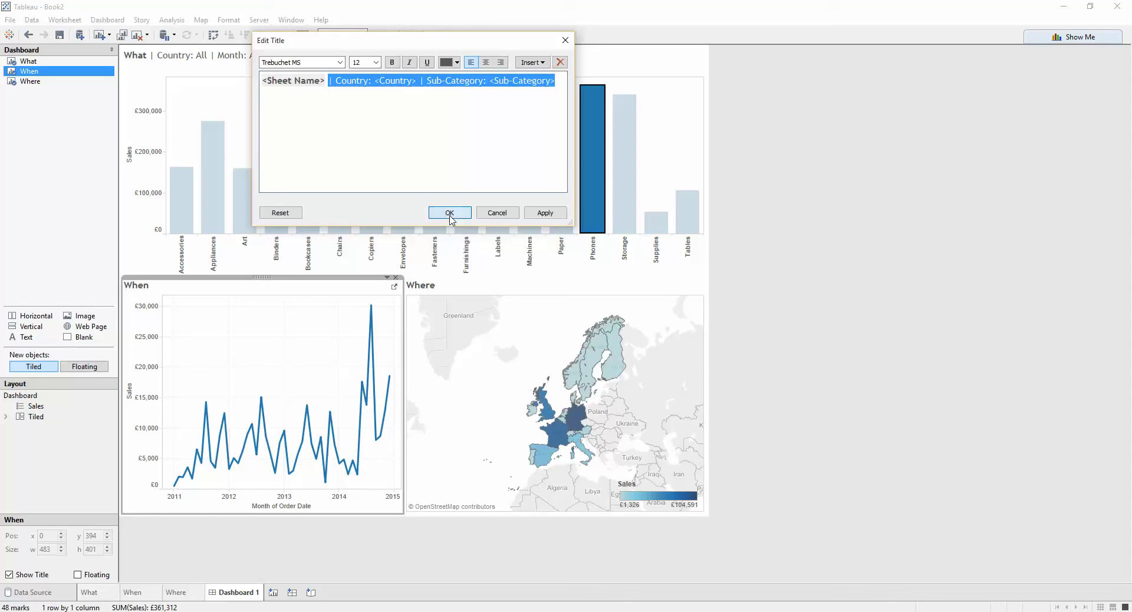
click(447, 211)
click(439, 331)
- Add the MONTH(Order Date) and Sub-Category filter values to the Where title
double_click(420, 284)
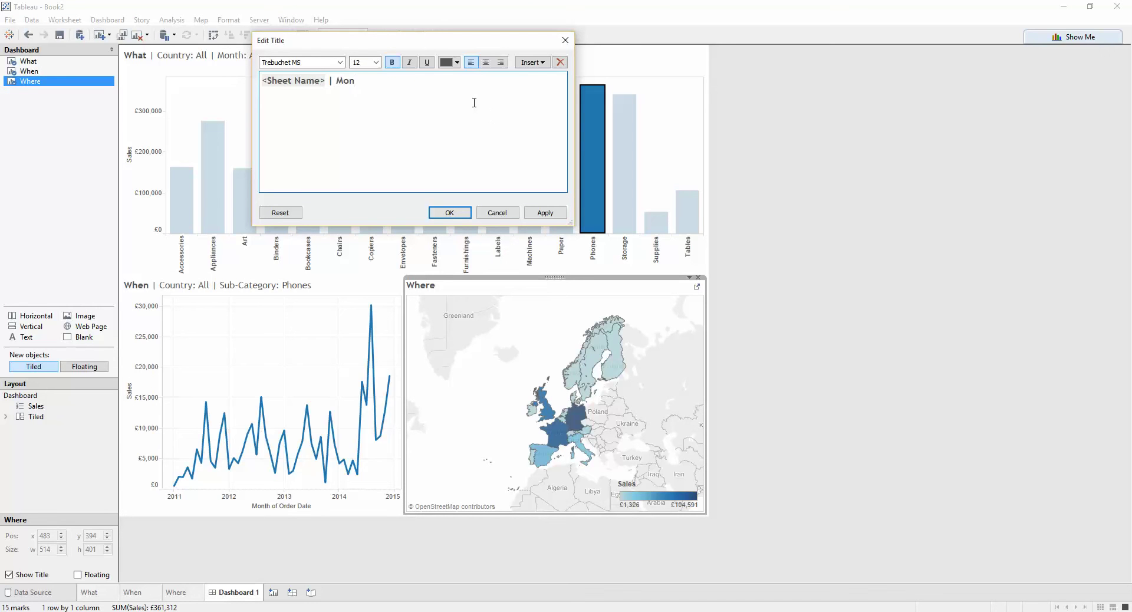
click(532, 62)
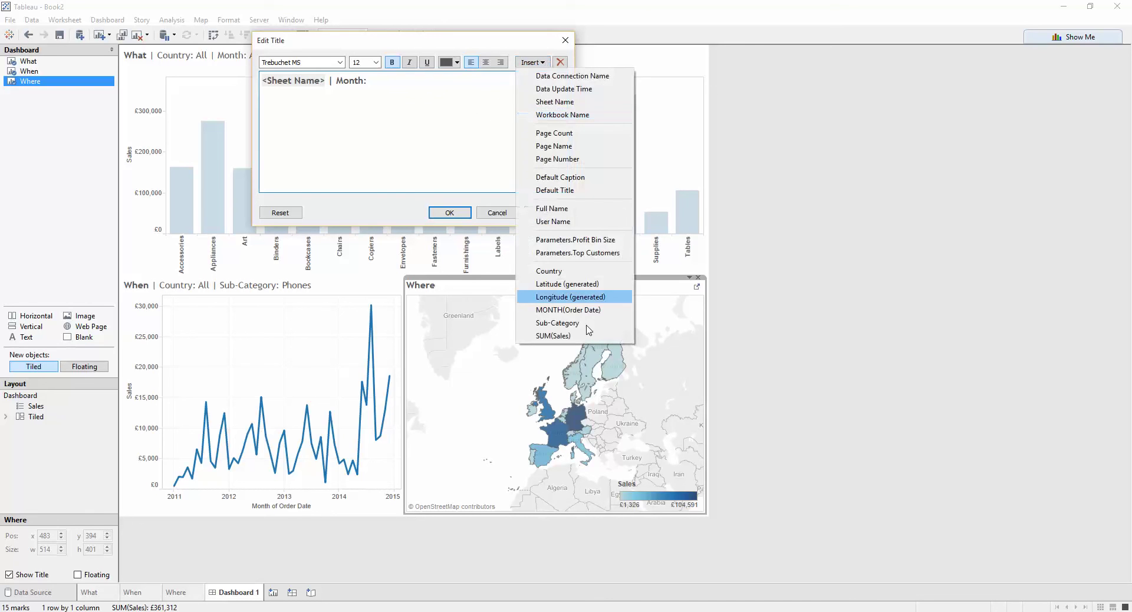
click(597, 314)
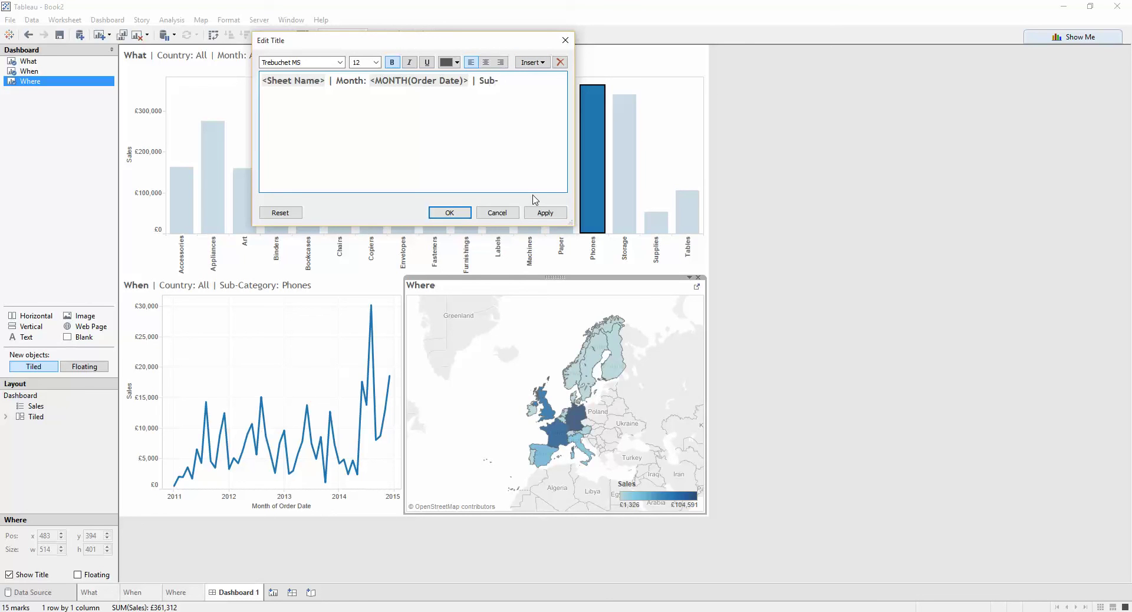
text(| Sub-Category:)
click(532, 62)
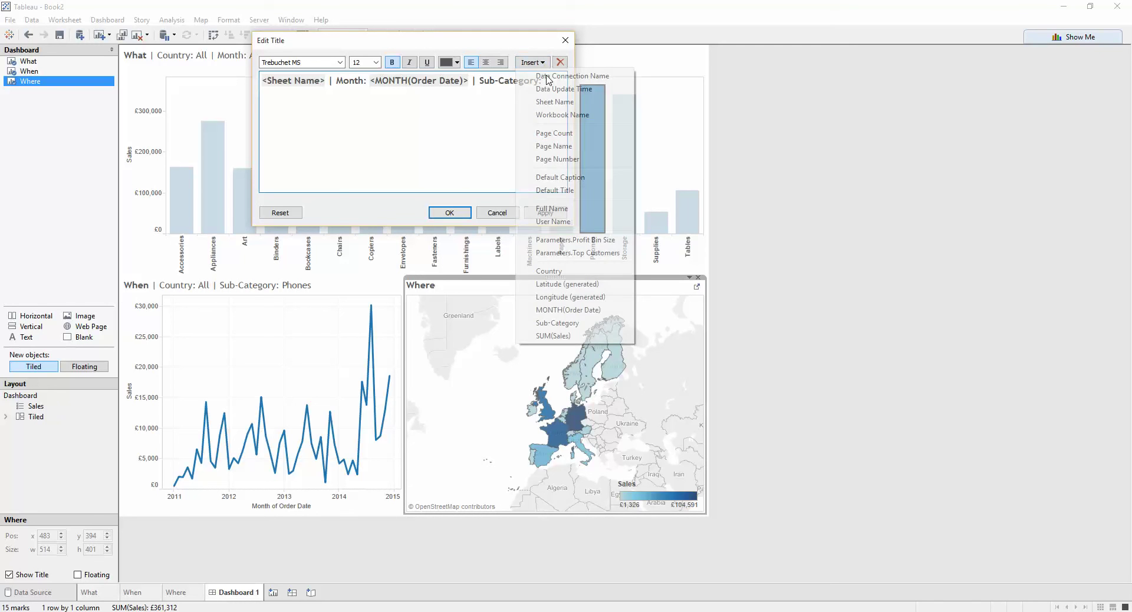
click(596, 325)
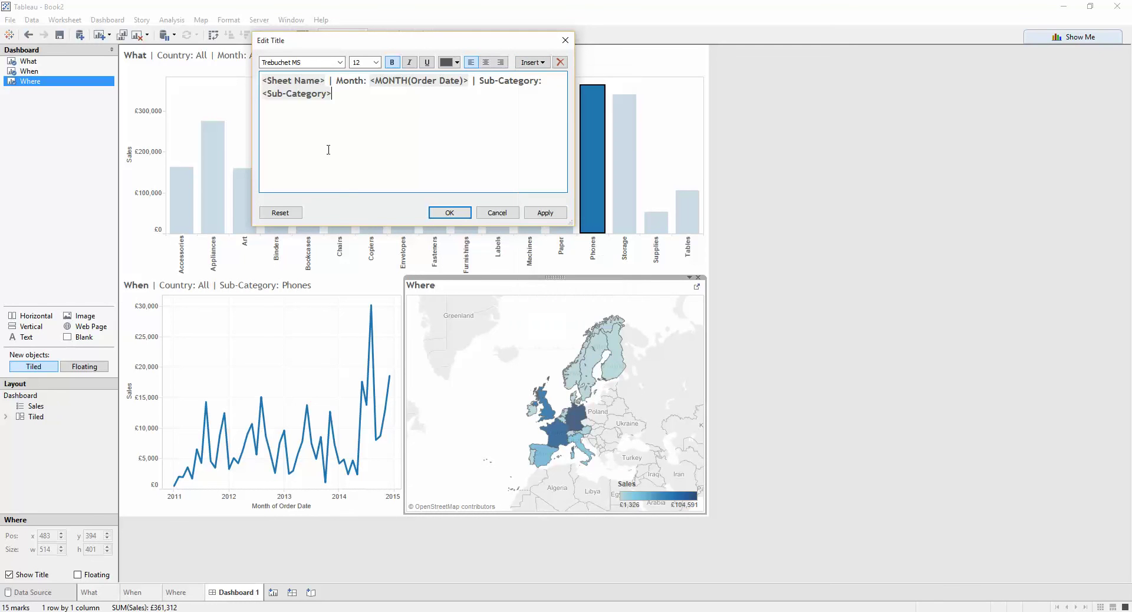
- Unbold the filter part and apply the Where title
drag(379, 93, 332, 79)
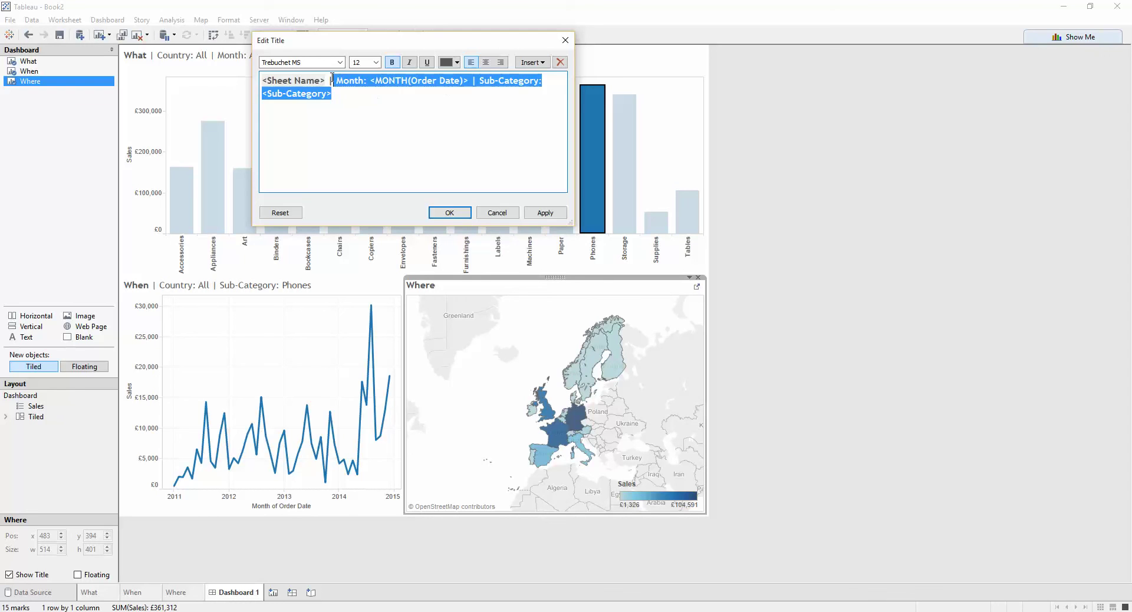
click(392, 62)
click(449, 213)
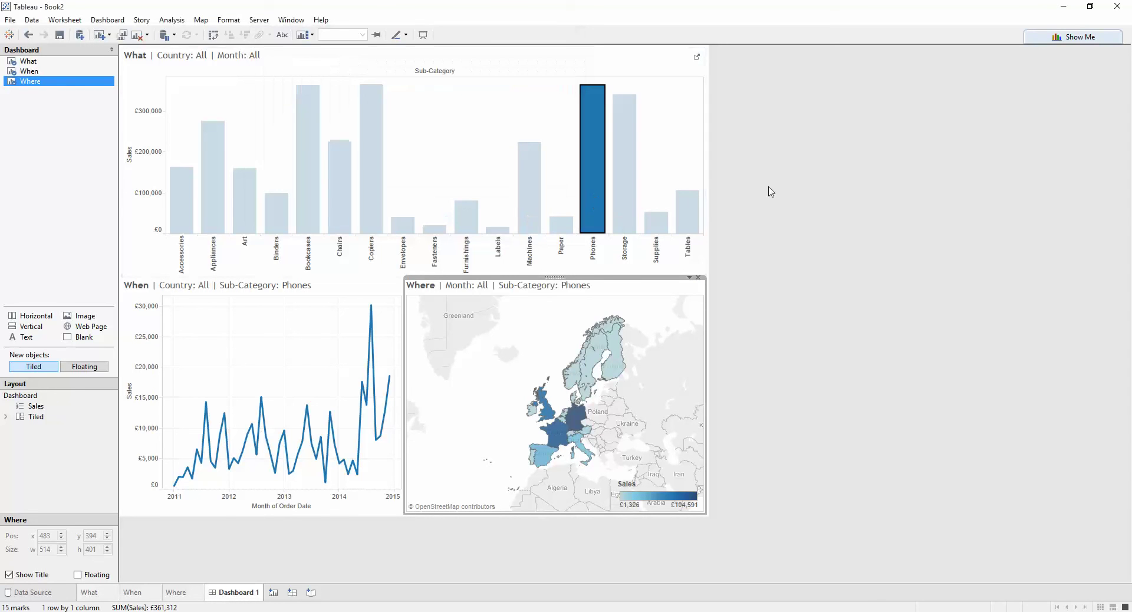
- Select United Kingdom on the map, the Copiers bar and the June 2012 point
click(552, 408)
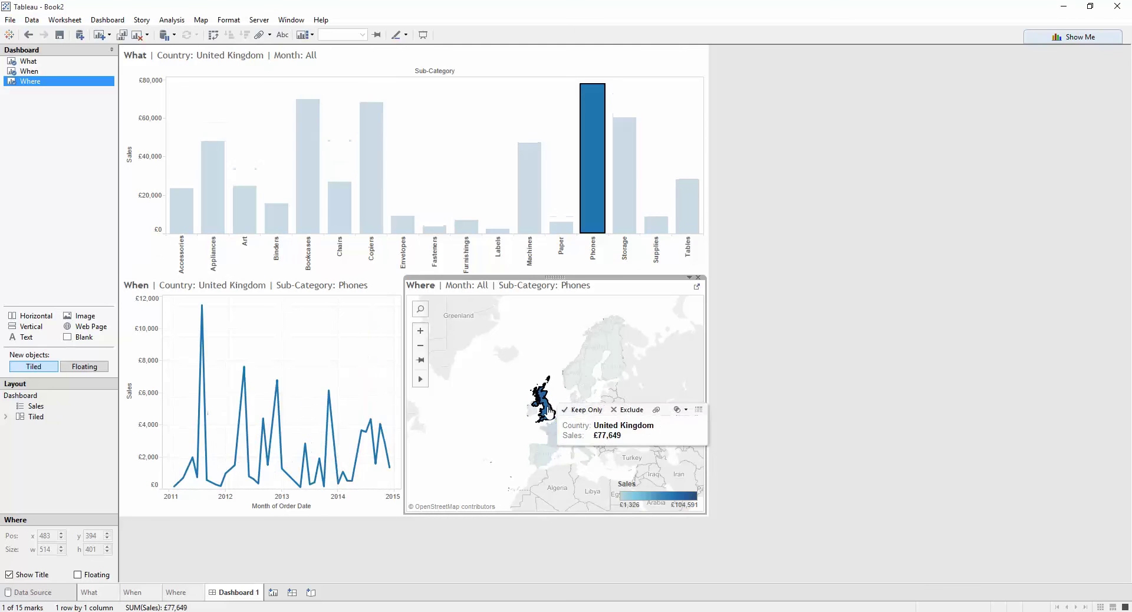
click(589, 168)
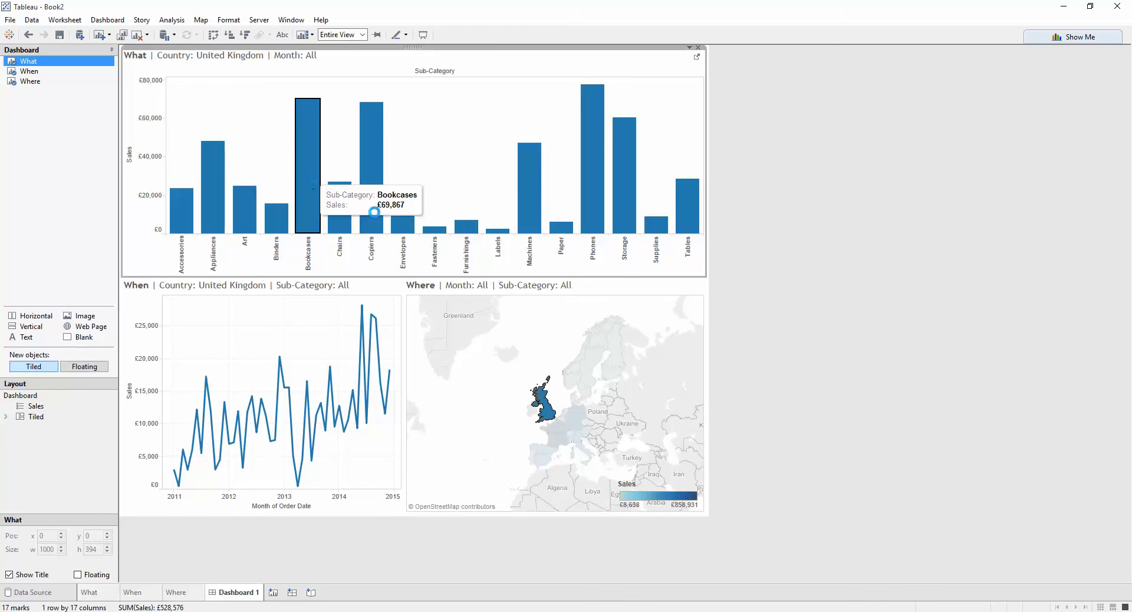
click(311, 182)
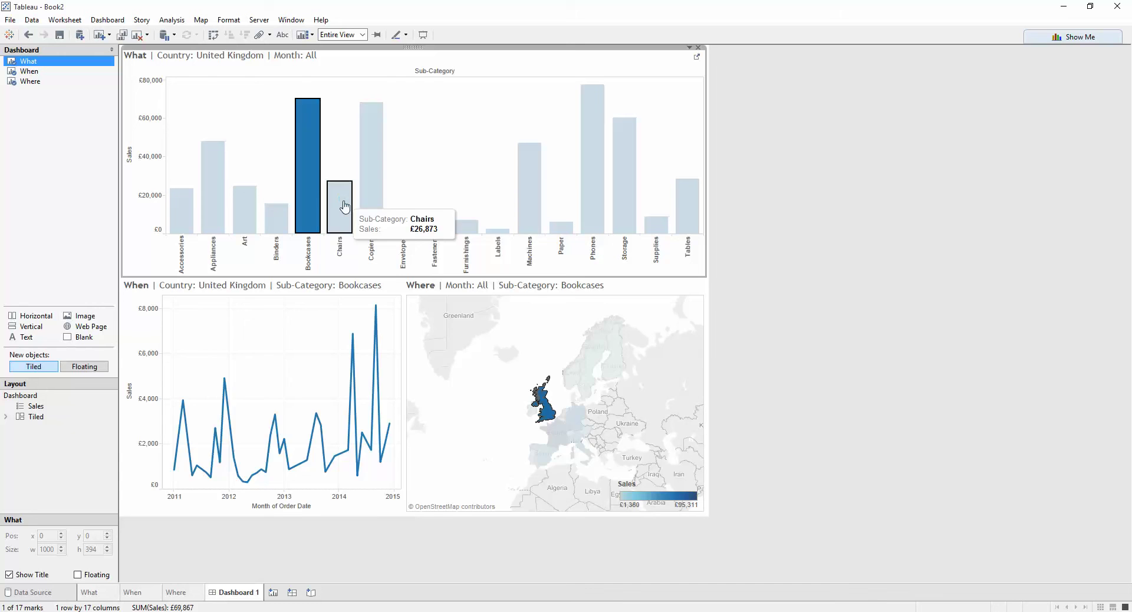
click(345, 205)
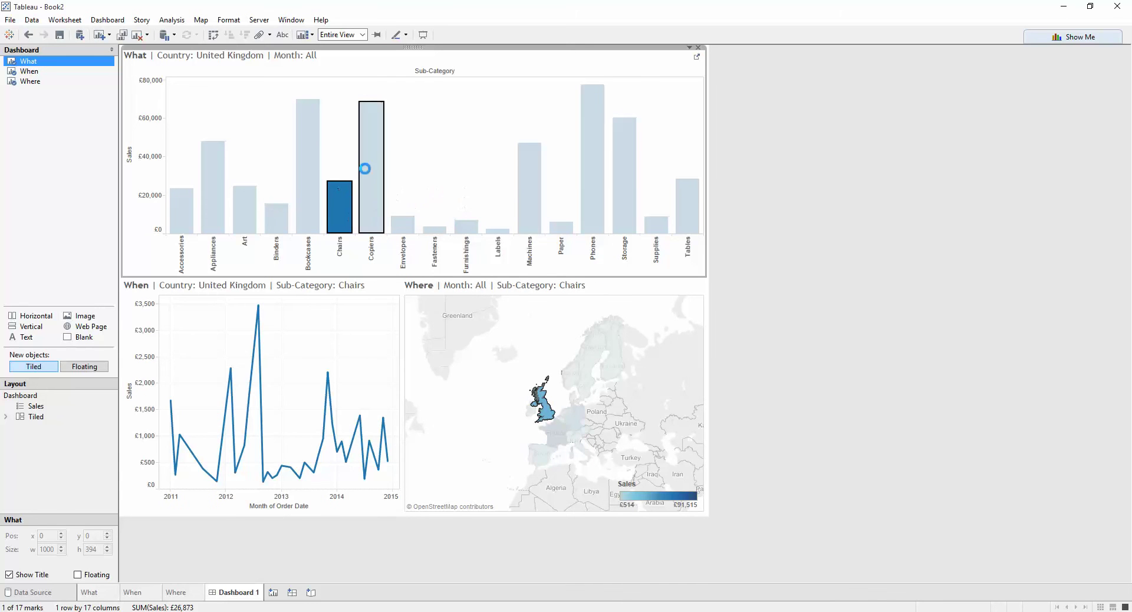
click(364, 167)
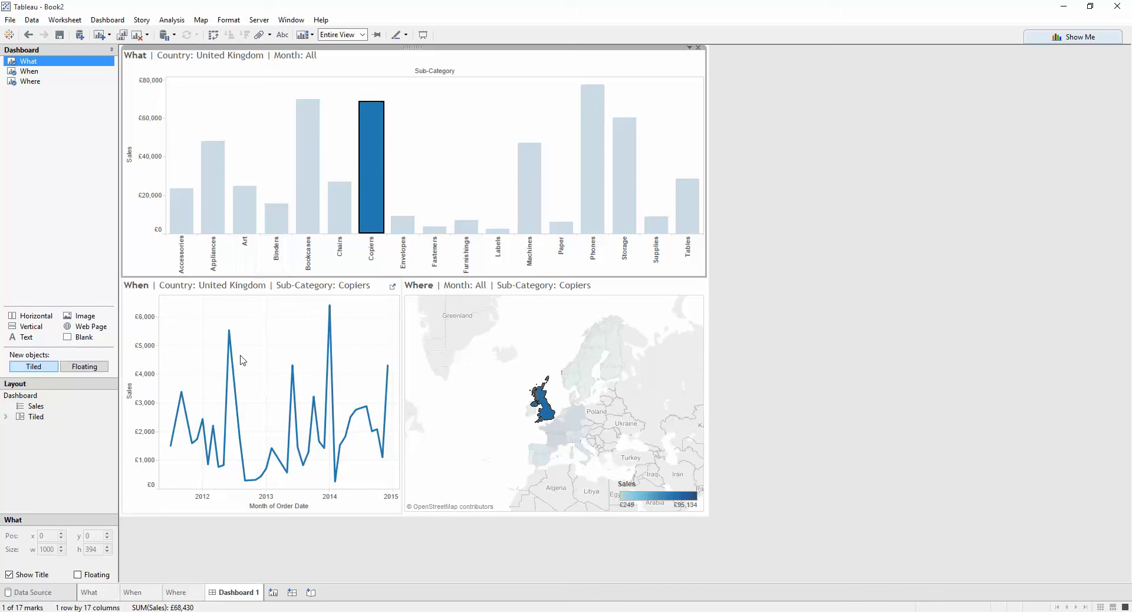
click(229, 332)
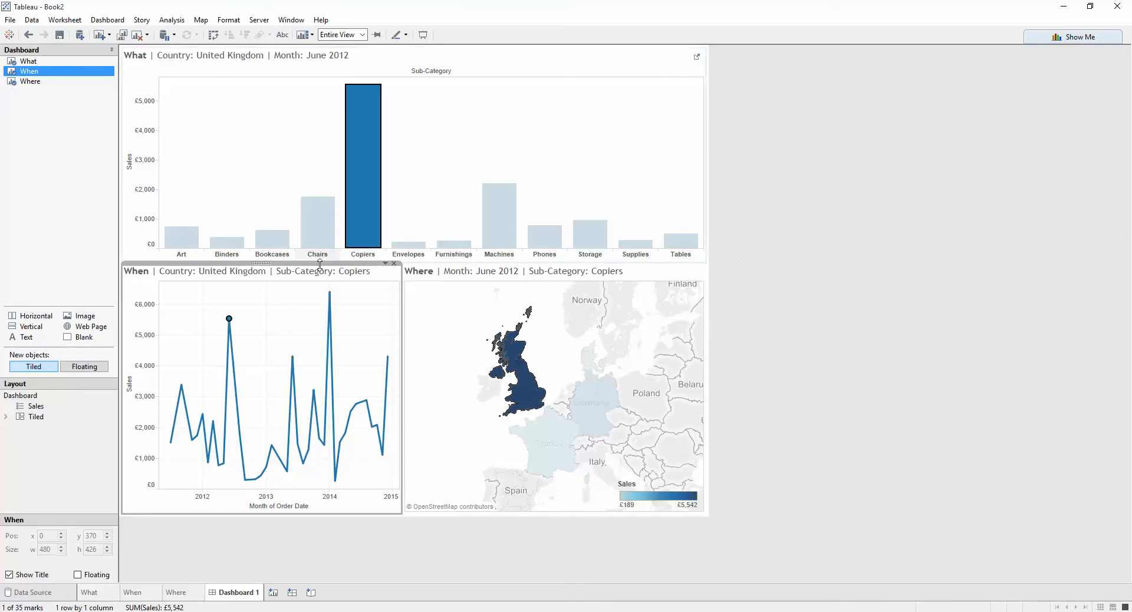
click(774, 269)
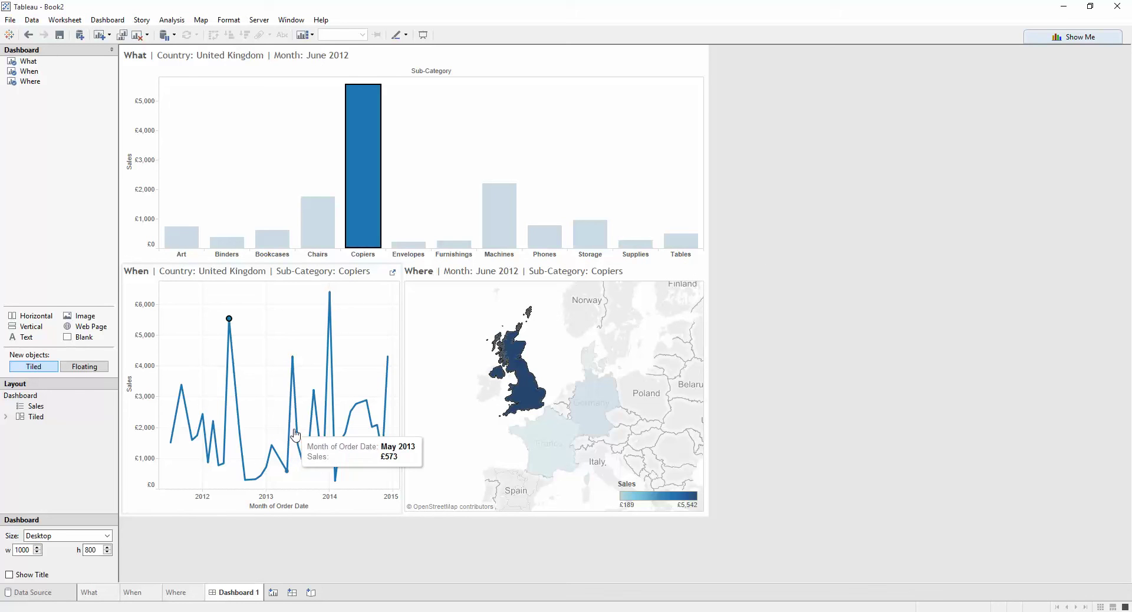
- On a new sheet, chart Sales as bars by Sub-Category, split into Region columns
click(273, 593)
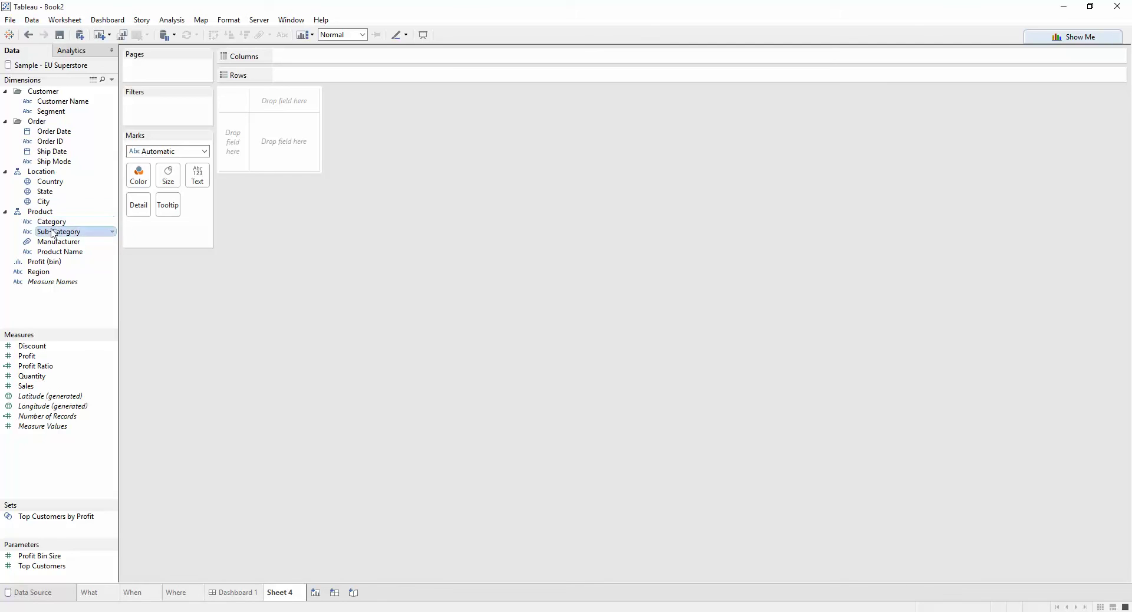
drag(98, 232, 235, 142)
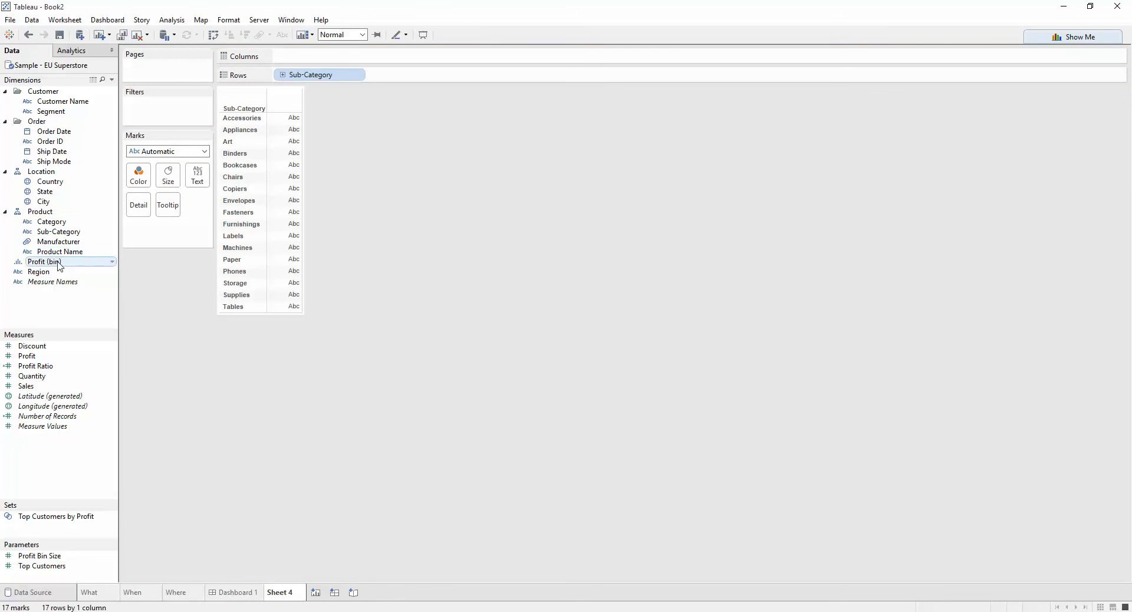
drag(59, 271, 392, 61)
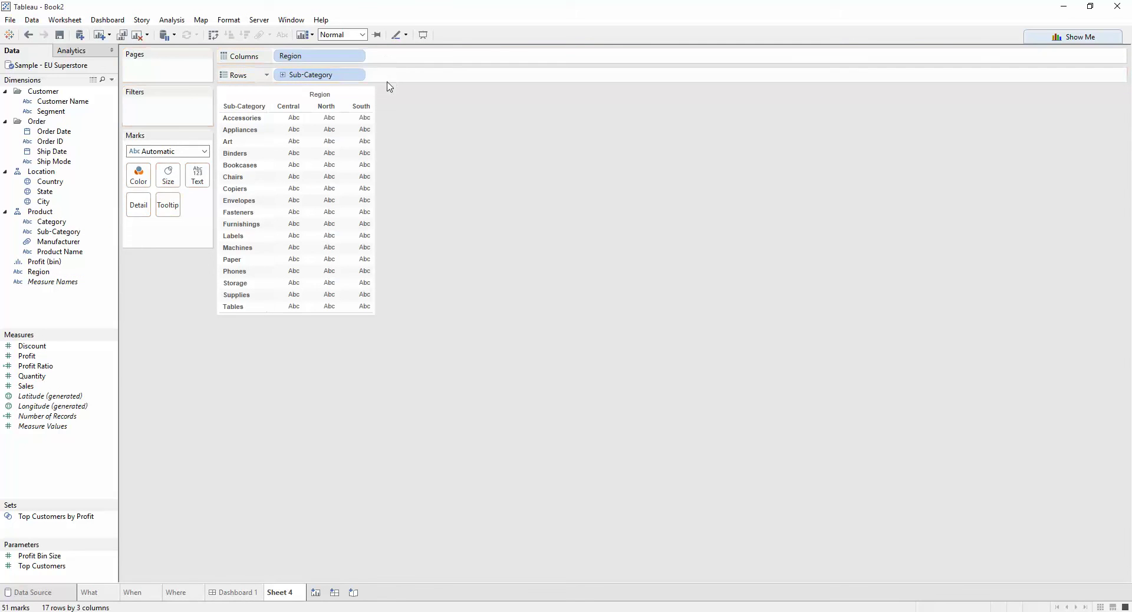
drag(57, 388, 442, 56)
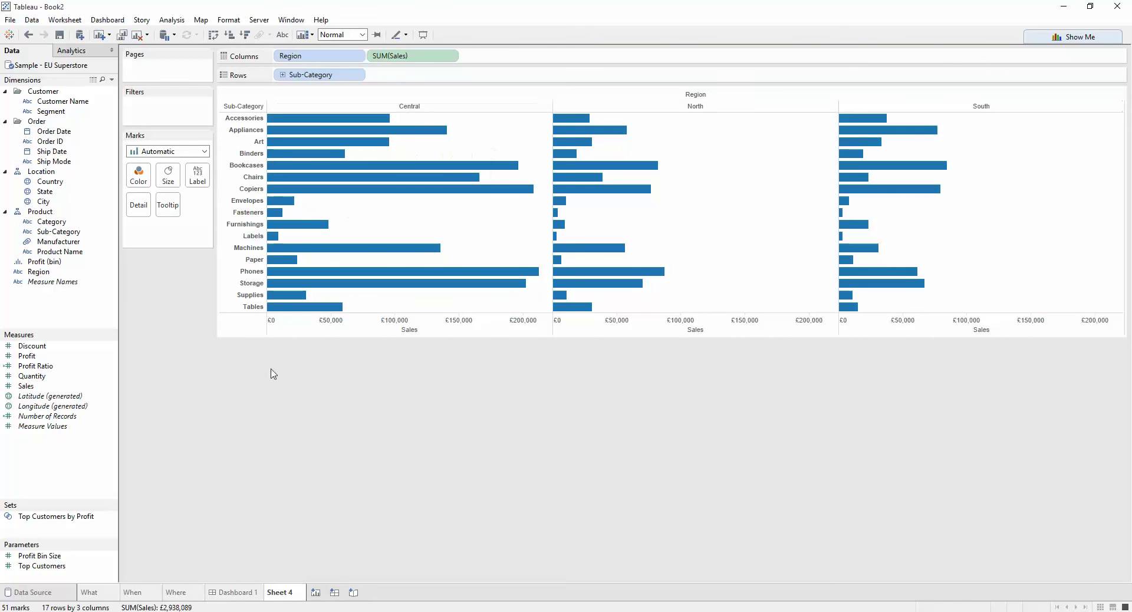
- On another new sheet, plot Sales against Order Date across the columns
click(315, 595)
drag(35, 386, 339, 74)
drag(55, 131, 389, 56)
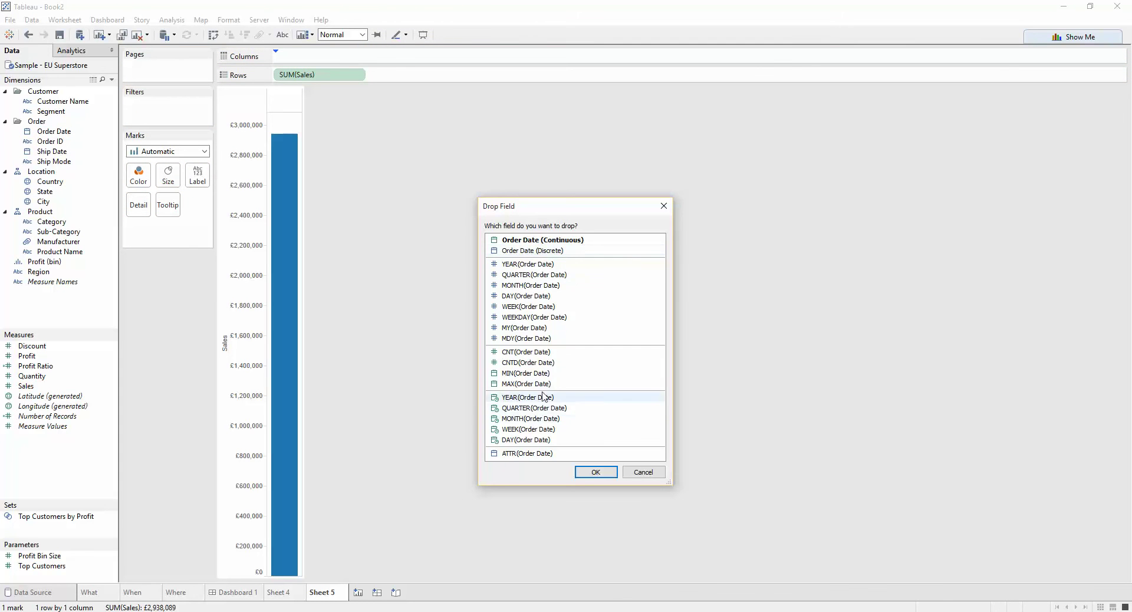
- Make Sheet 5 a continuous monthly Sales line, and rename the sheets 'What /Where' and 'Which Month'
double_click(537, 419)
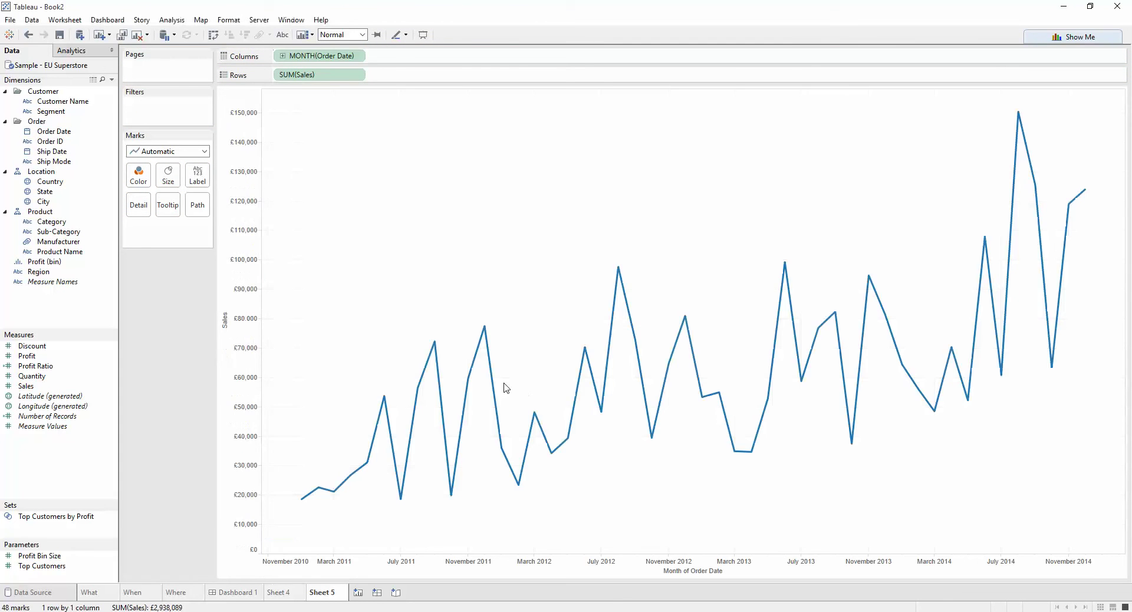
double_click(293, 593)
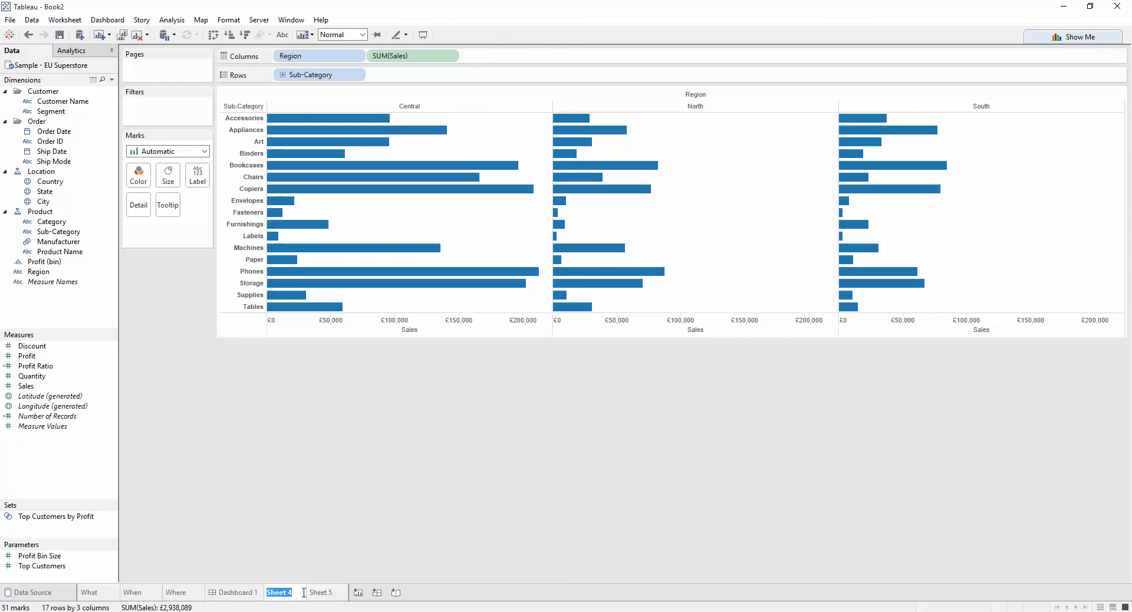
text(What /)
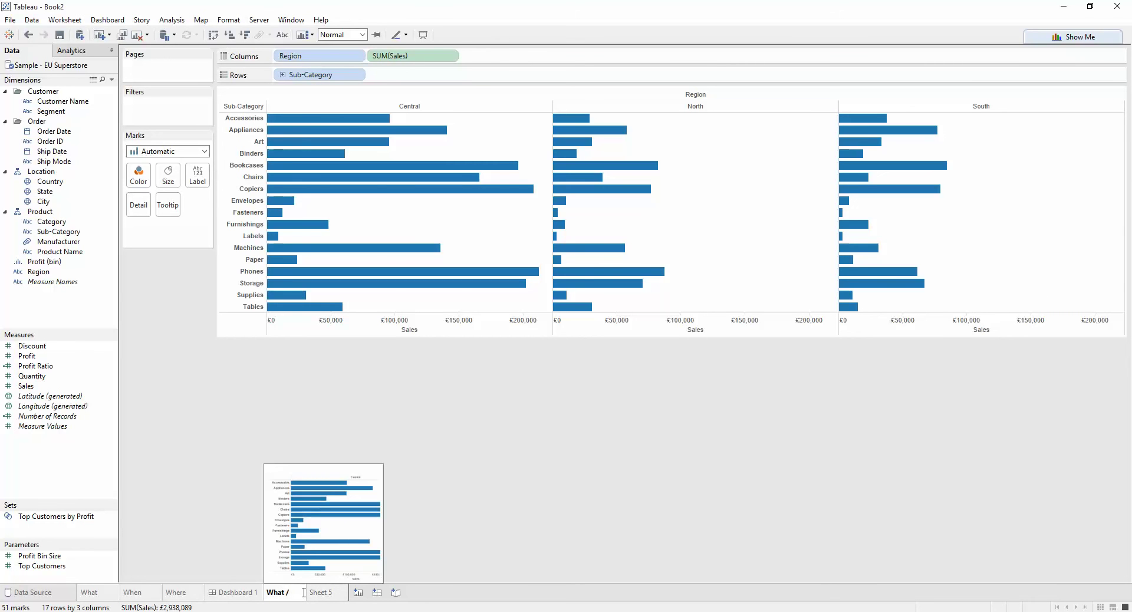
text(Where)
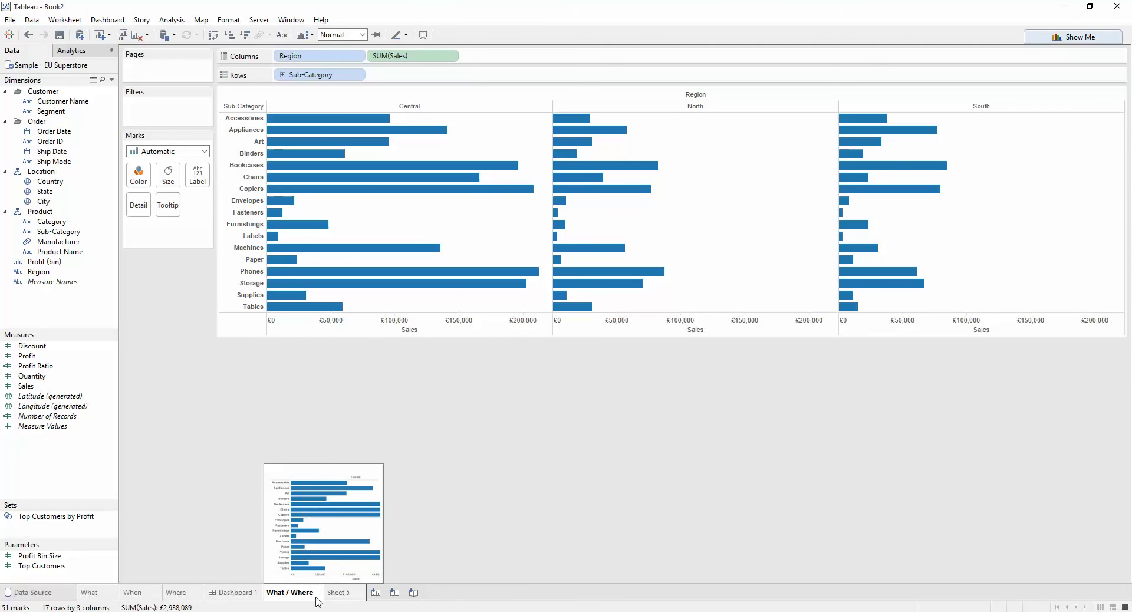
double_click(339, 593)
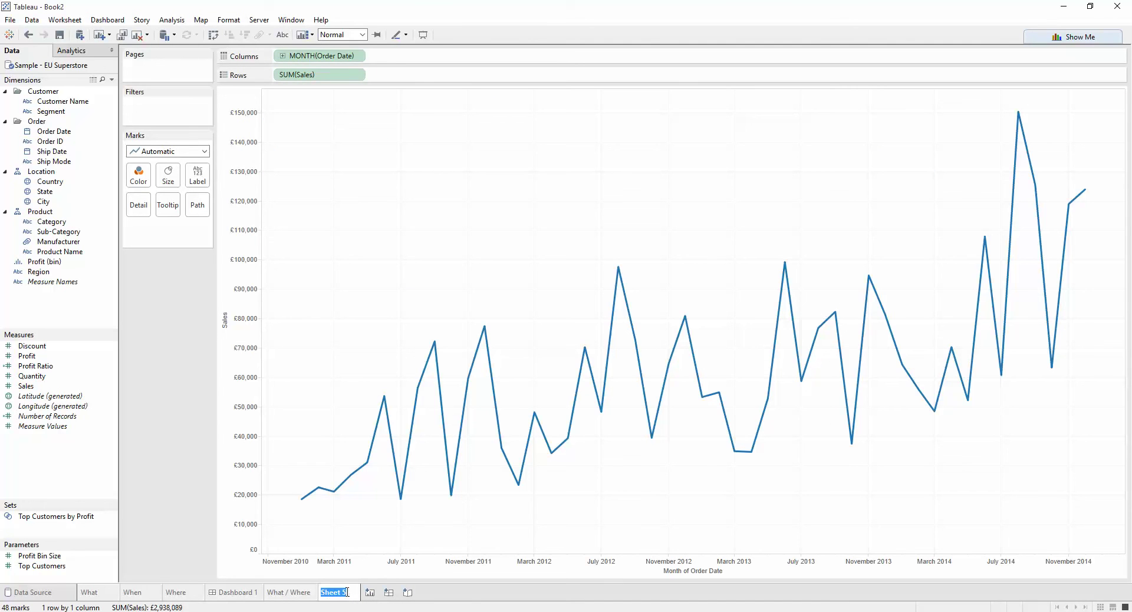
text(Whe)
text(ch Month)
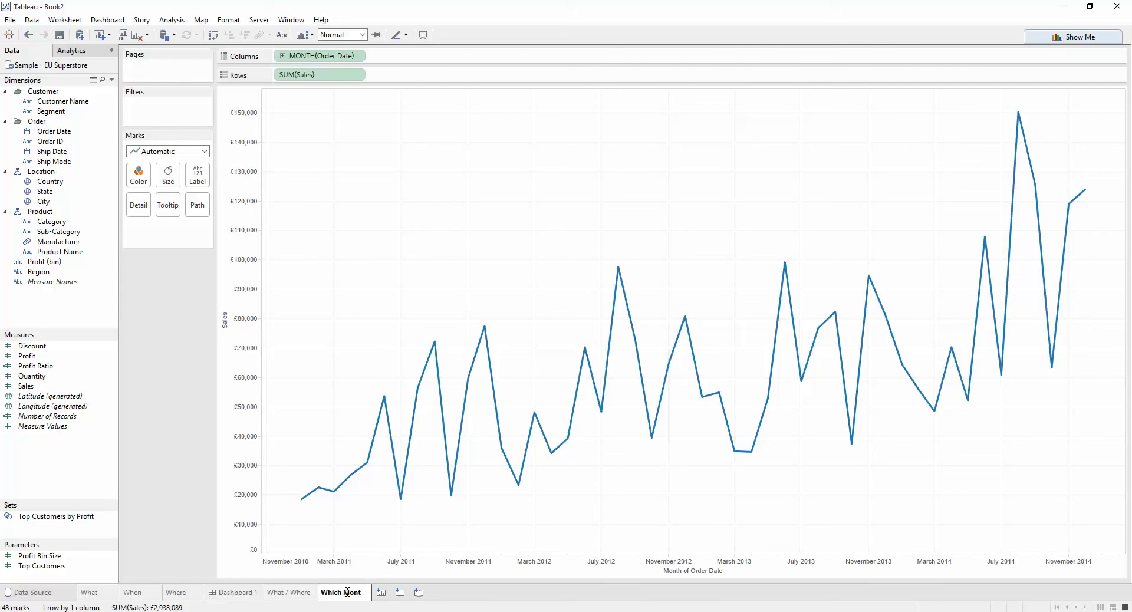
click(401, 498)
- Create Dashboard 2 with What / Where on top and Which Month placed below it
click(399, 592)
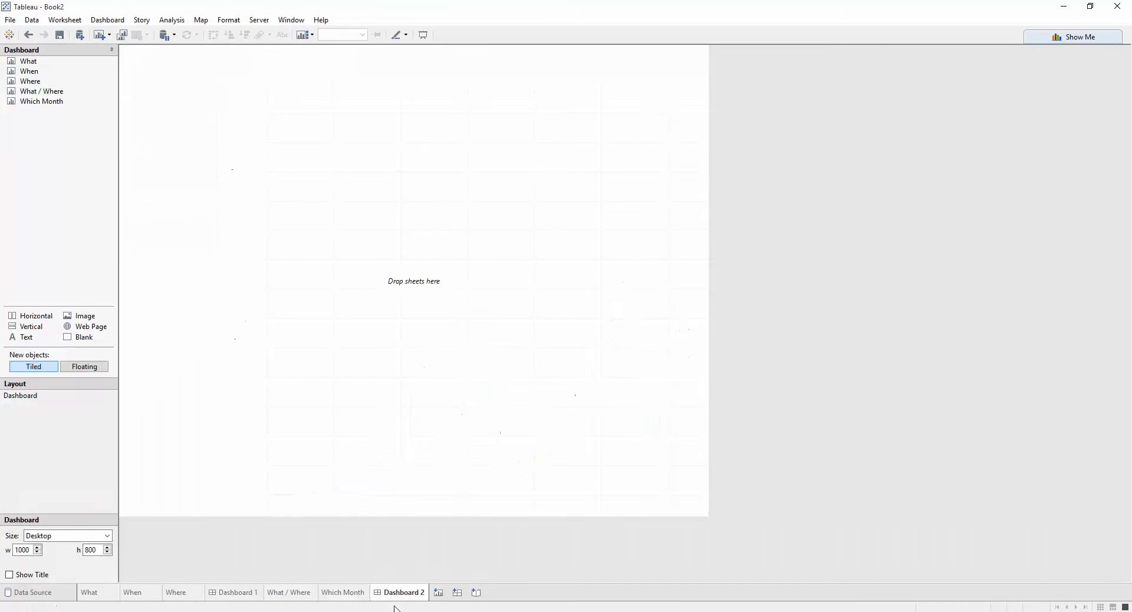
mouse_move(50, 94)
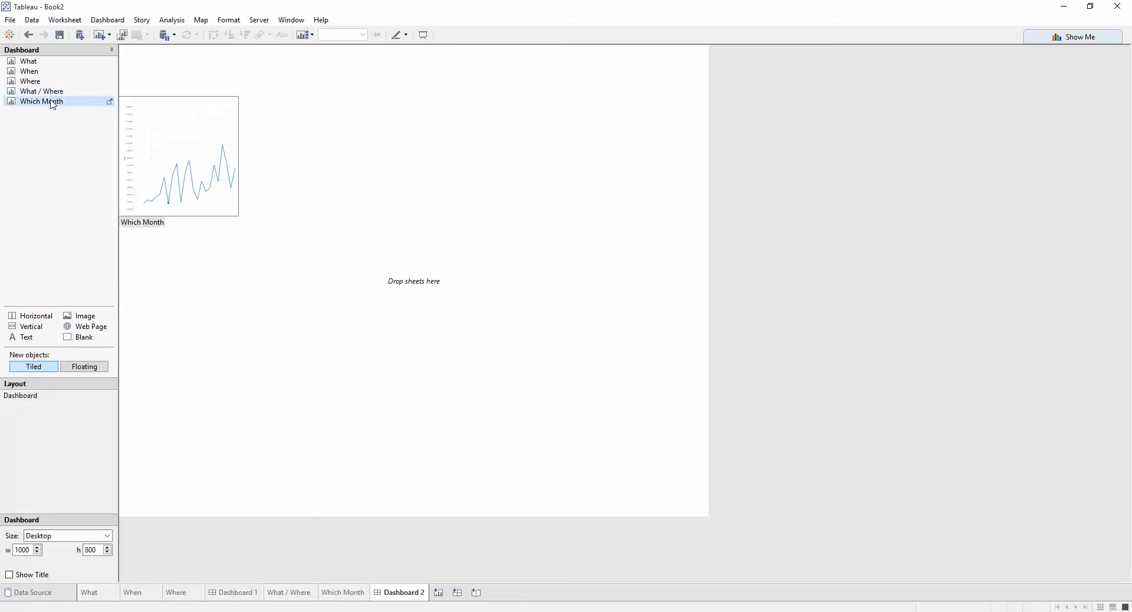
drag(49, 93, 260, 89)
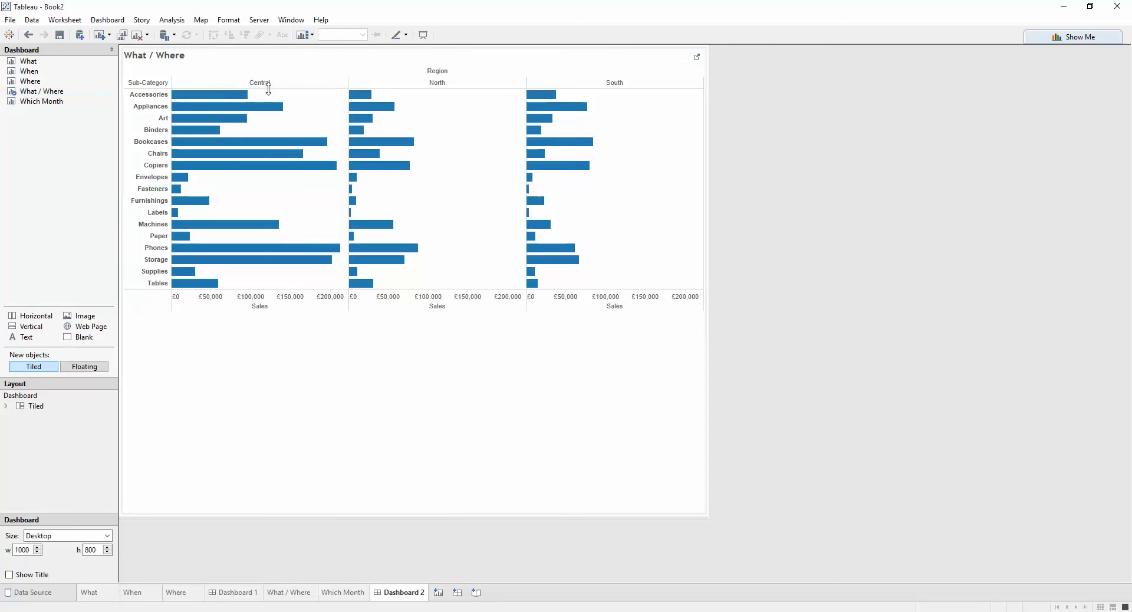
drag(41, 101, 415, 396)
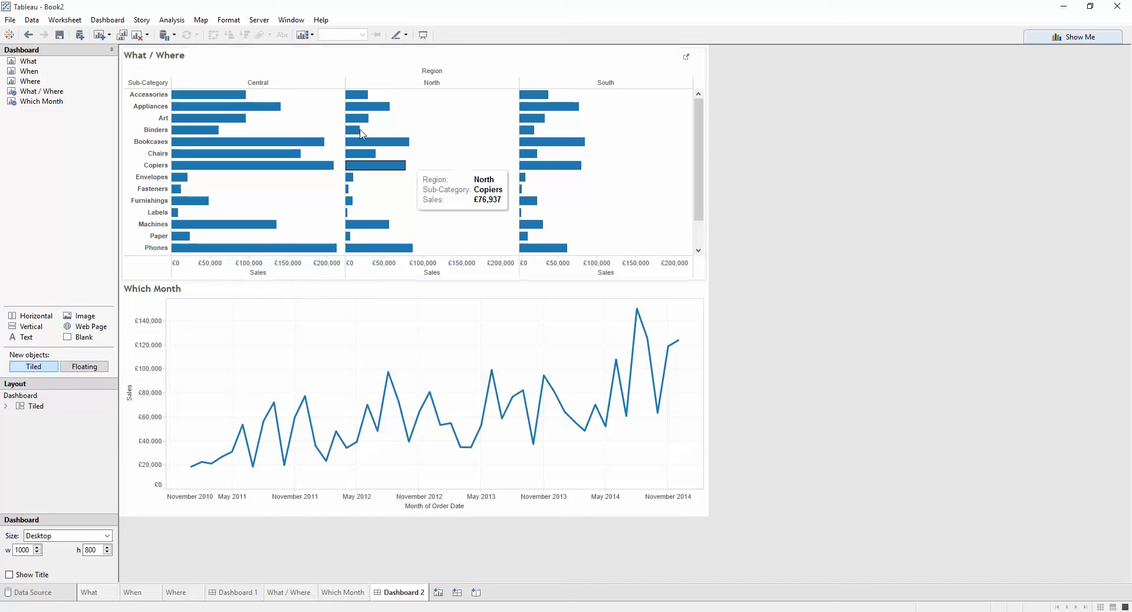
double_click(358, 62)
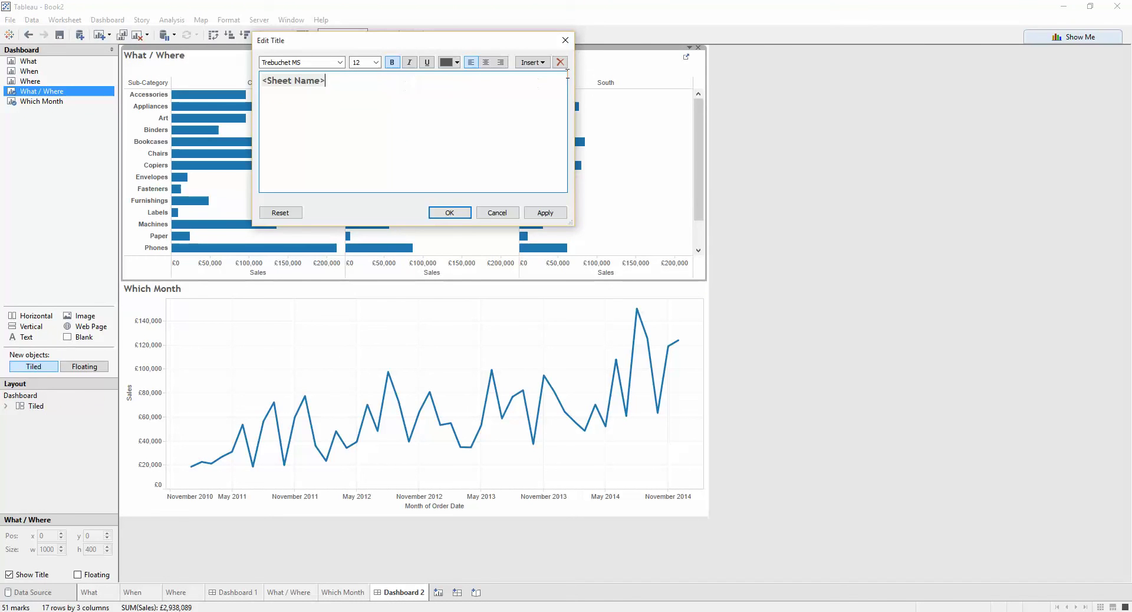
click(532, 62)
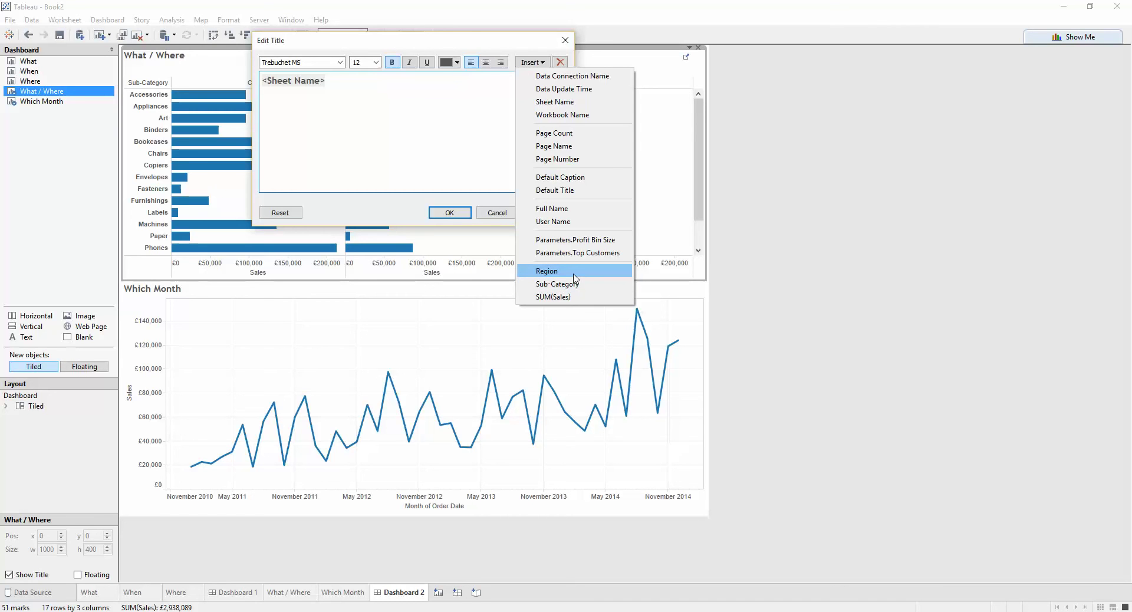
click(416, 50)
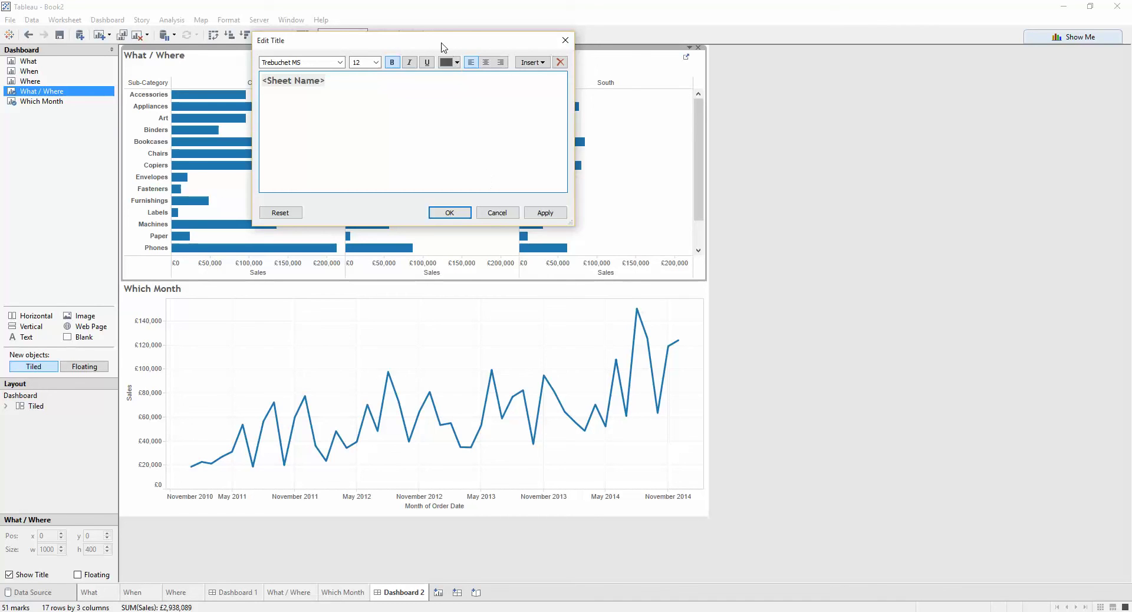
drag(444, 47, 440, 85)
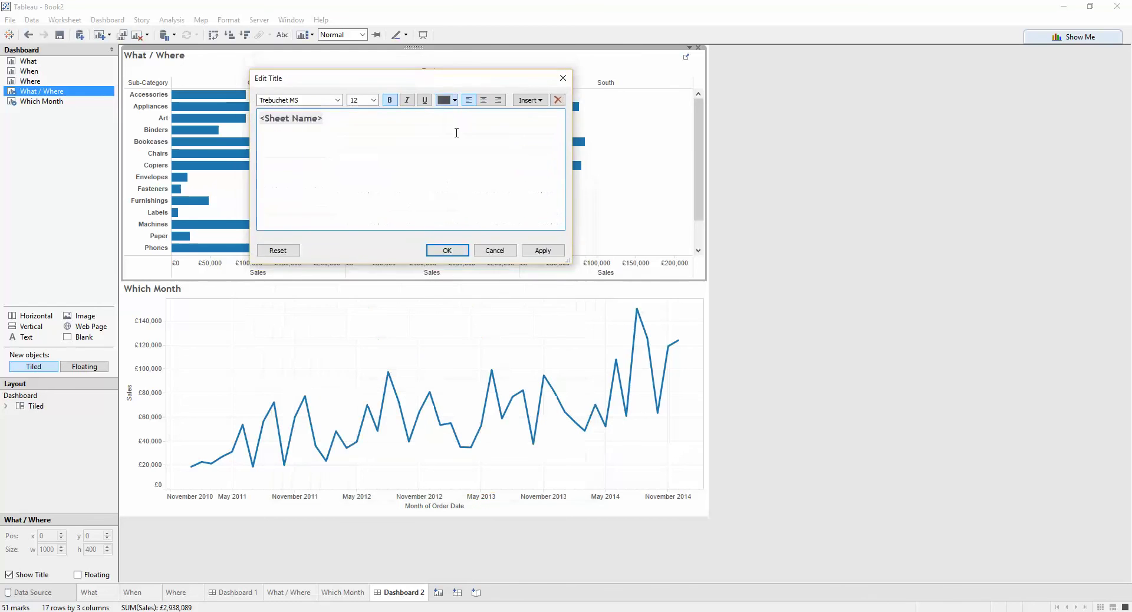
click(499, 253)
double_click(318, 301)
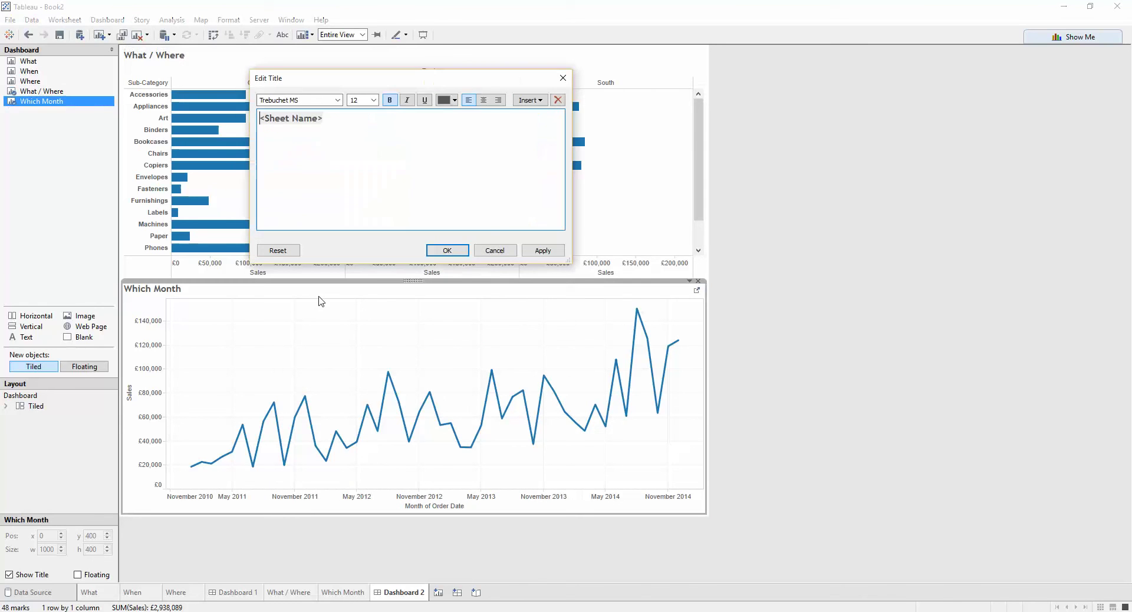
click(540, 101)
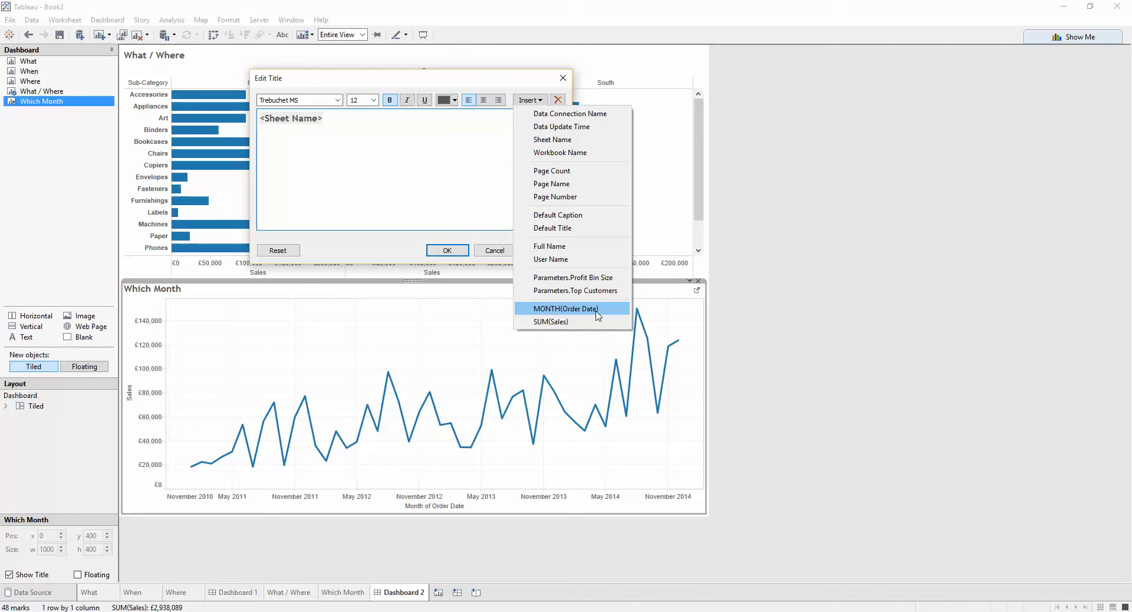
click(488, 252)
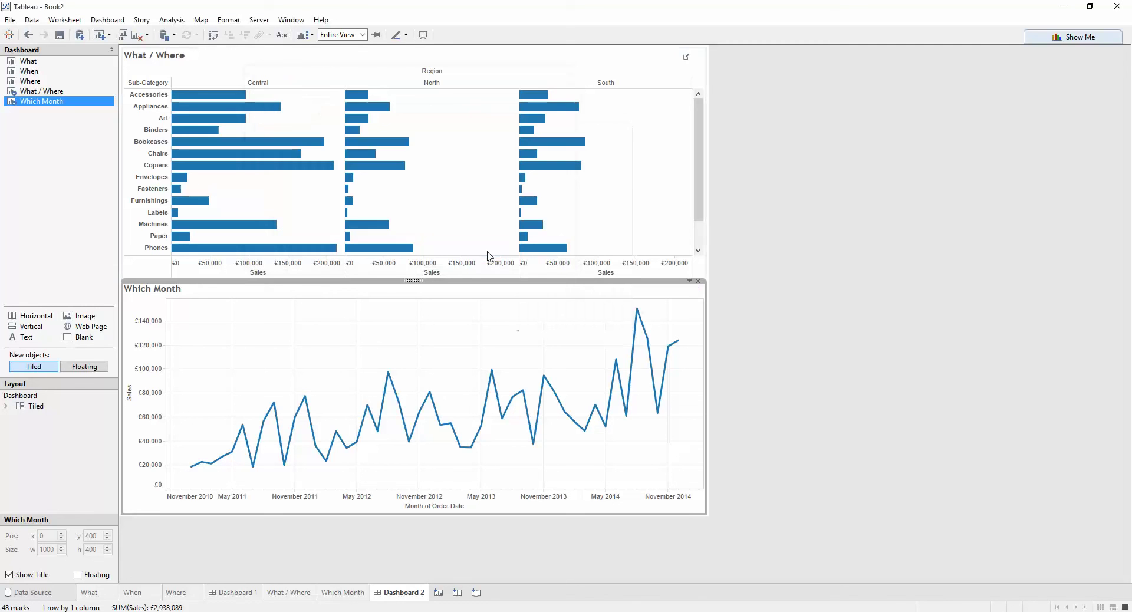
click(277, 59)
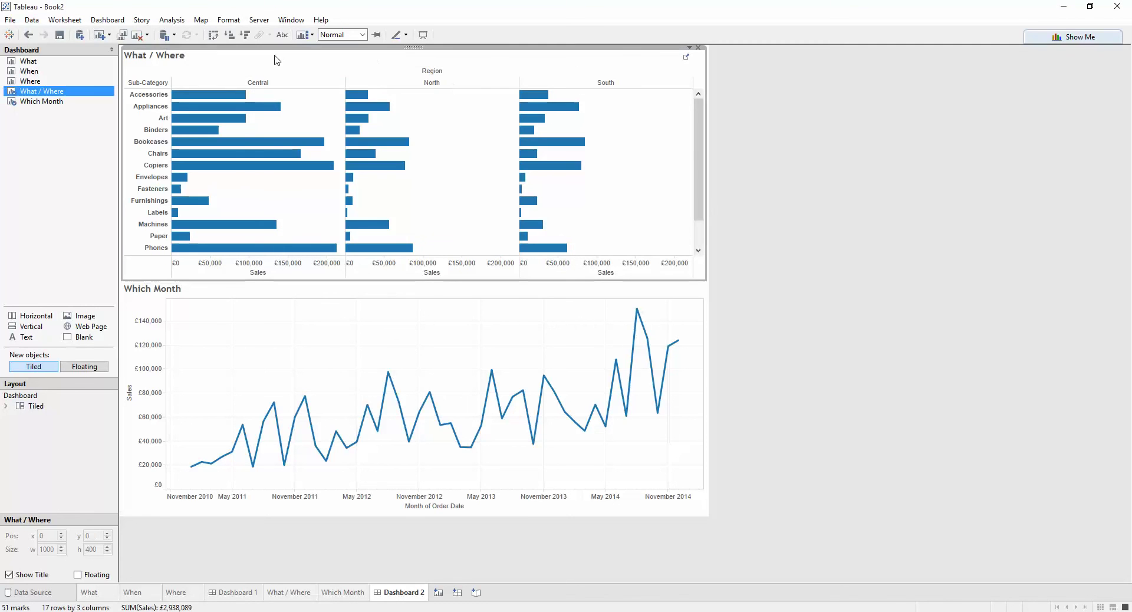
- Set the What / Where view to Use as Filter for the dashboard
click(689, 47)
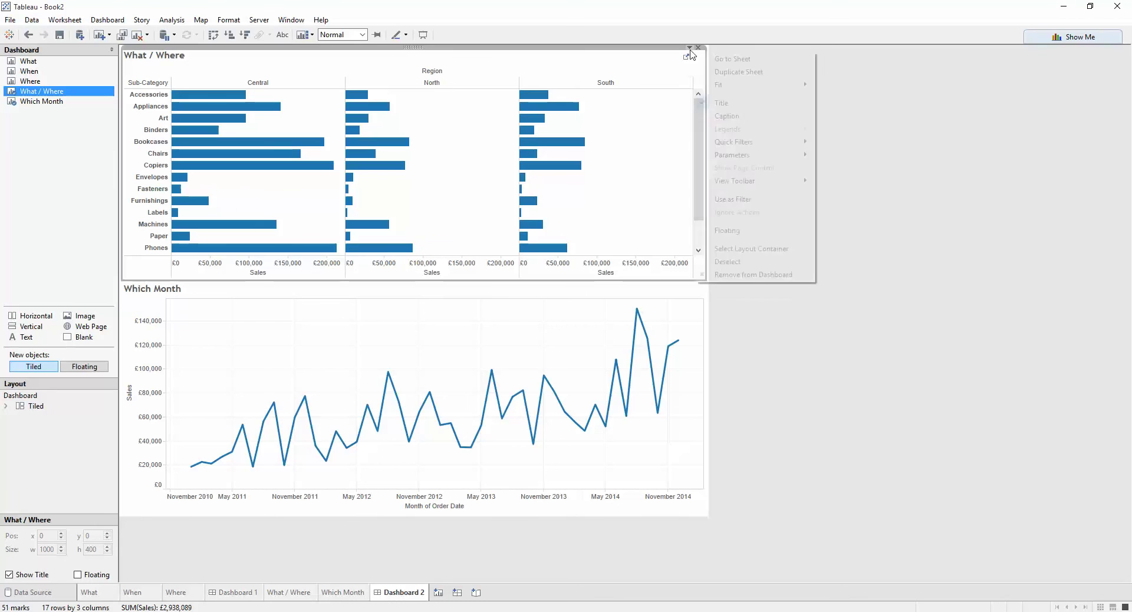
click(764, 200)
click(228, 294)
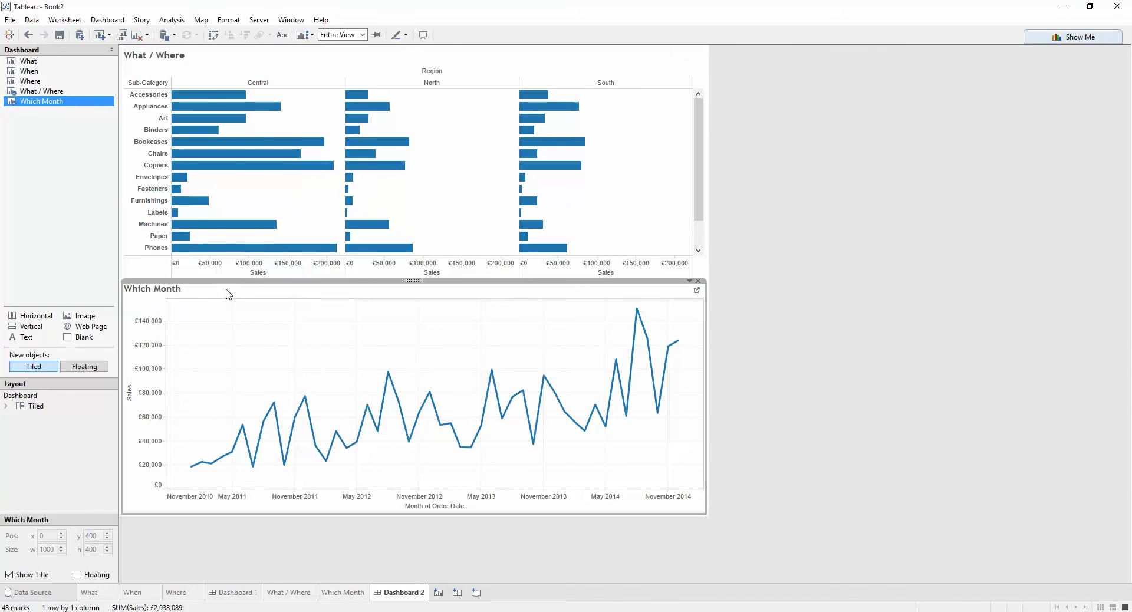
- Browse the Which Month title's insertable fields, cancel unchanged, then select the North Appliances bar
double_click(228, 293)
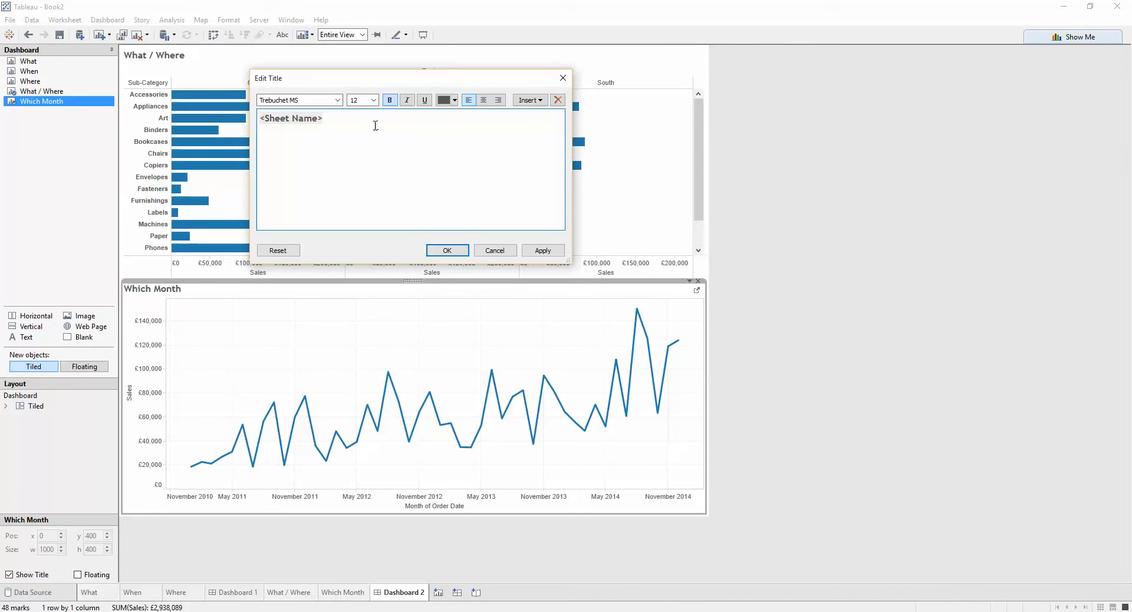
click(529, 100)
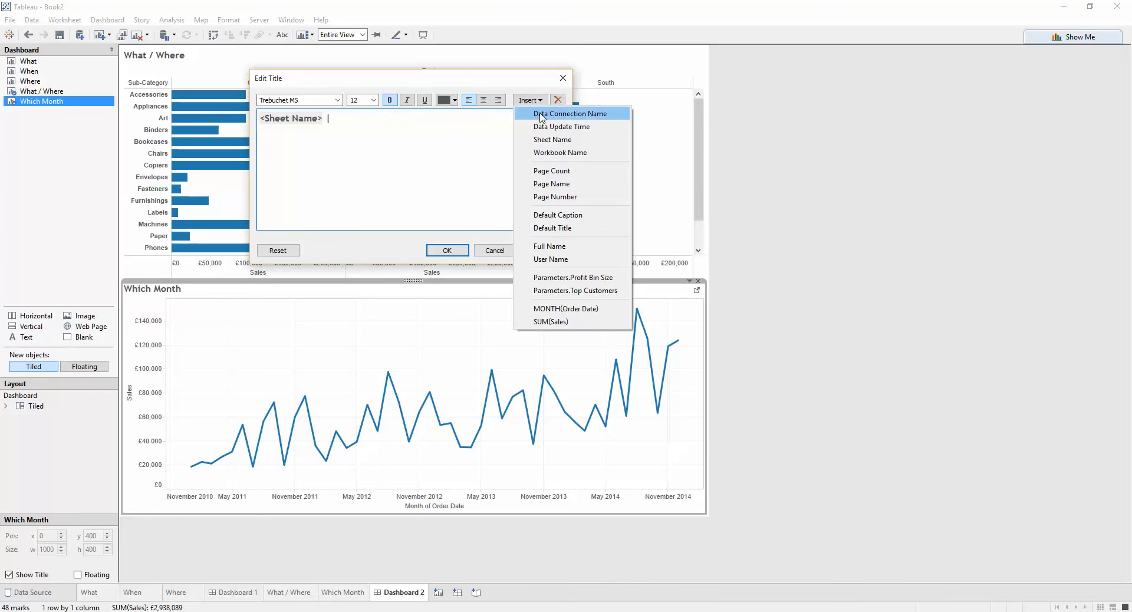
click(488, 217)
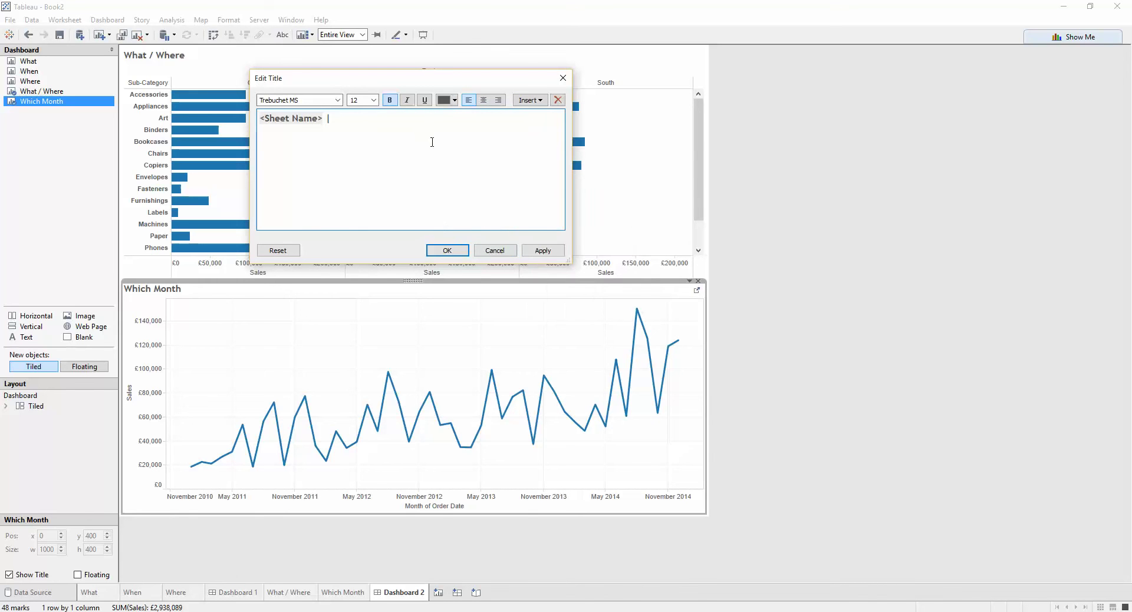
click(533, 101)
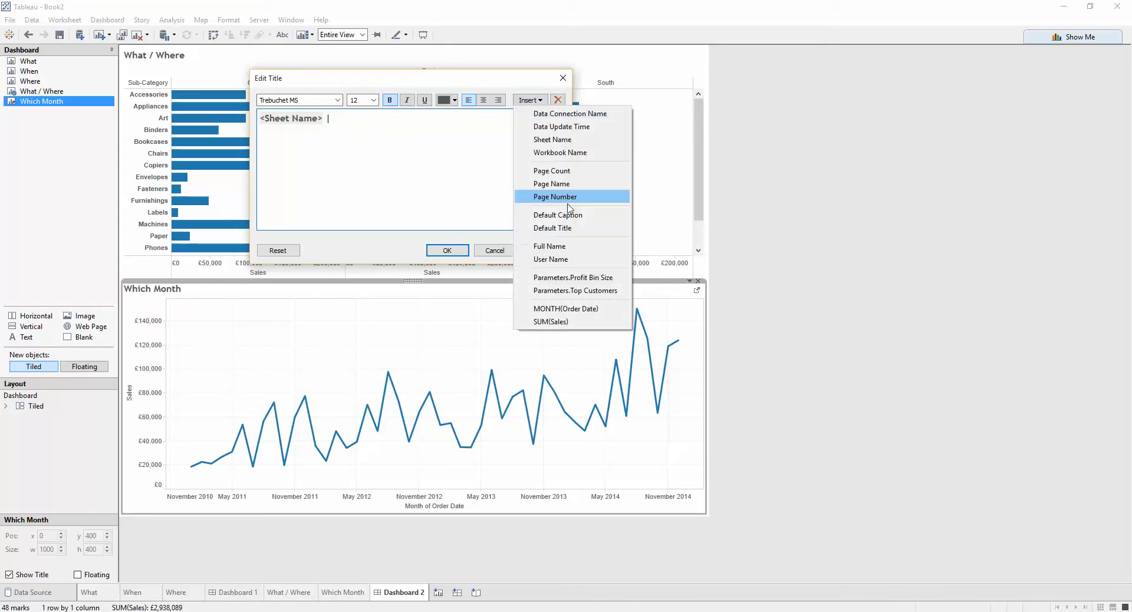
click(450, 188)
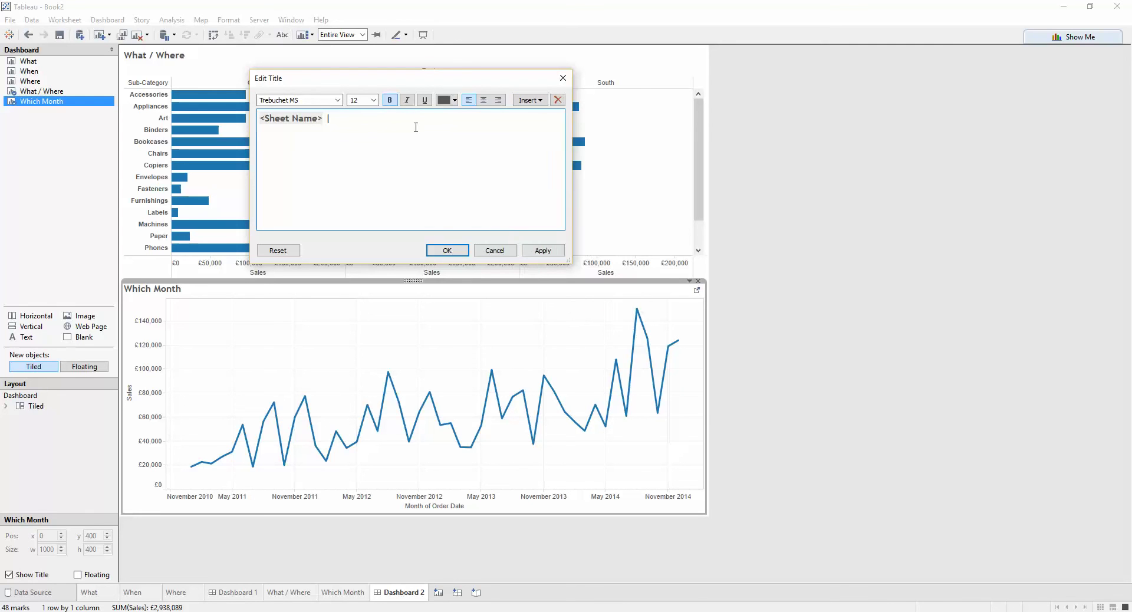
click(495, 251)
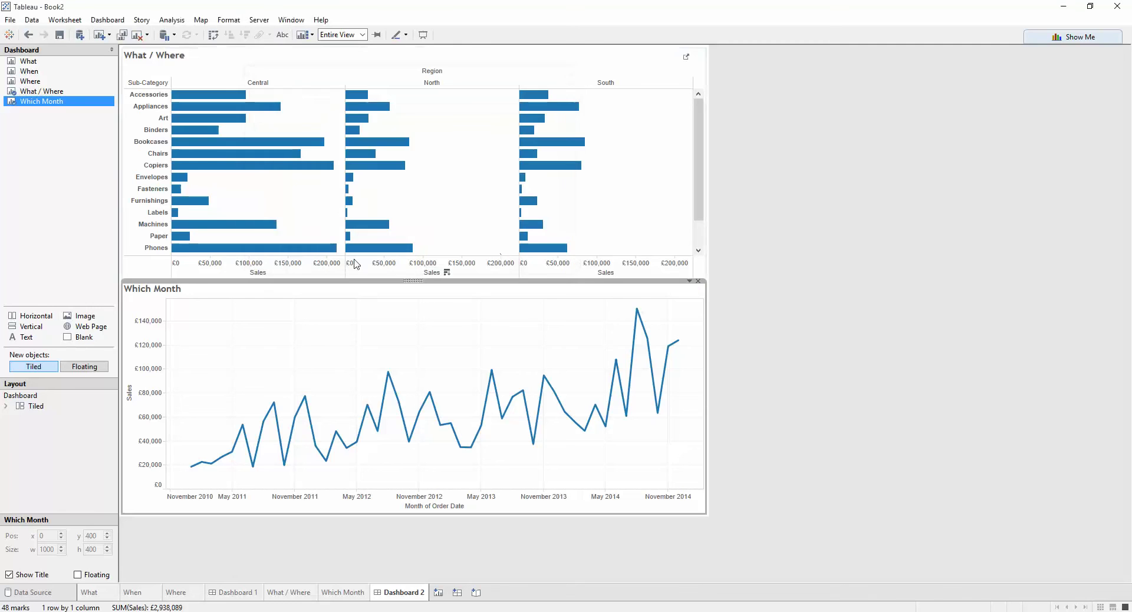
click(372, 106)
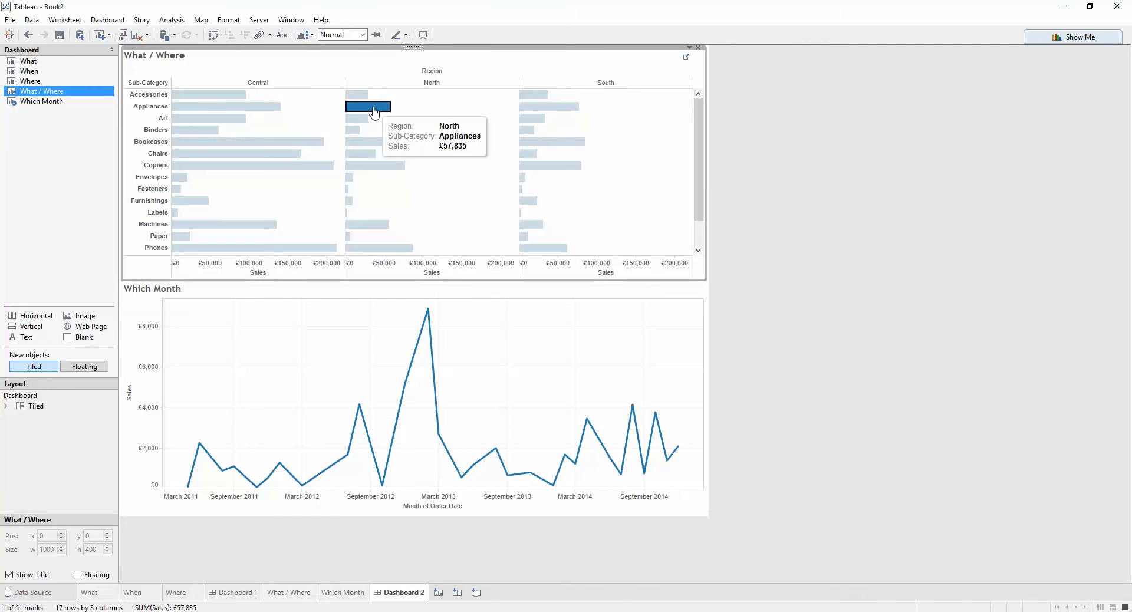
- Append ' | ' and an unbolded Action (Region,Sub-Category) field to the Which Month title
double_click(228, 290)
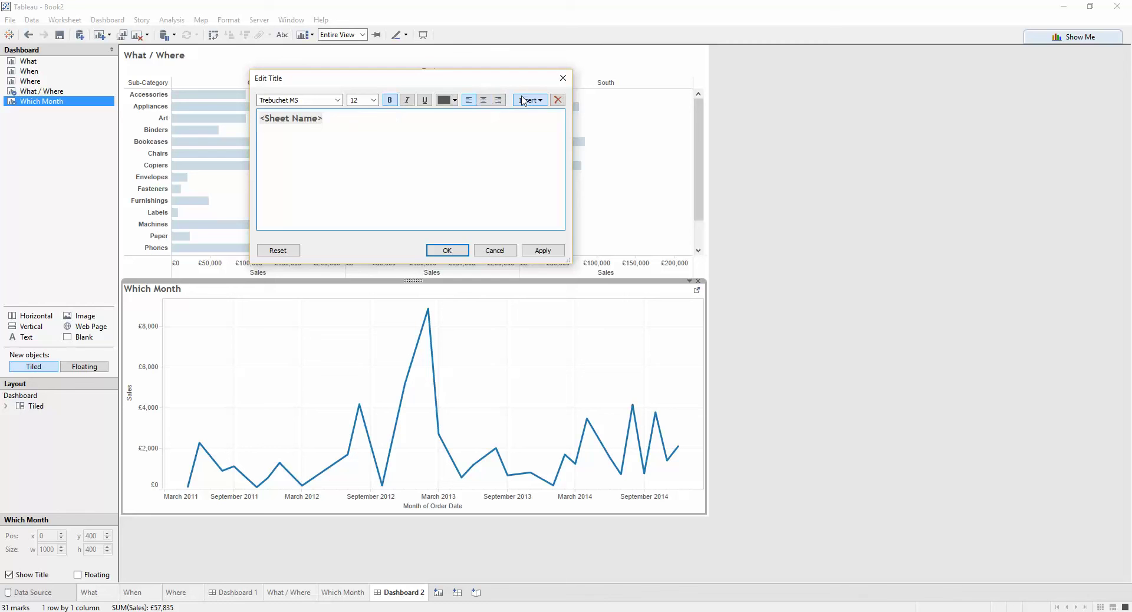
click(540, 102)
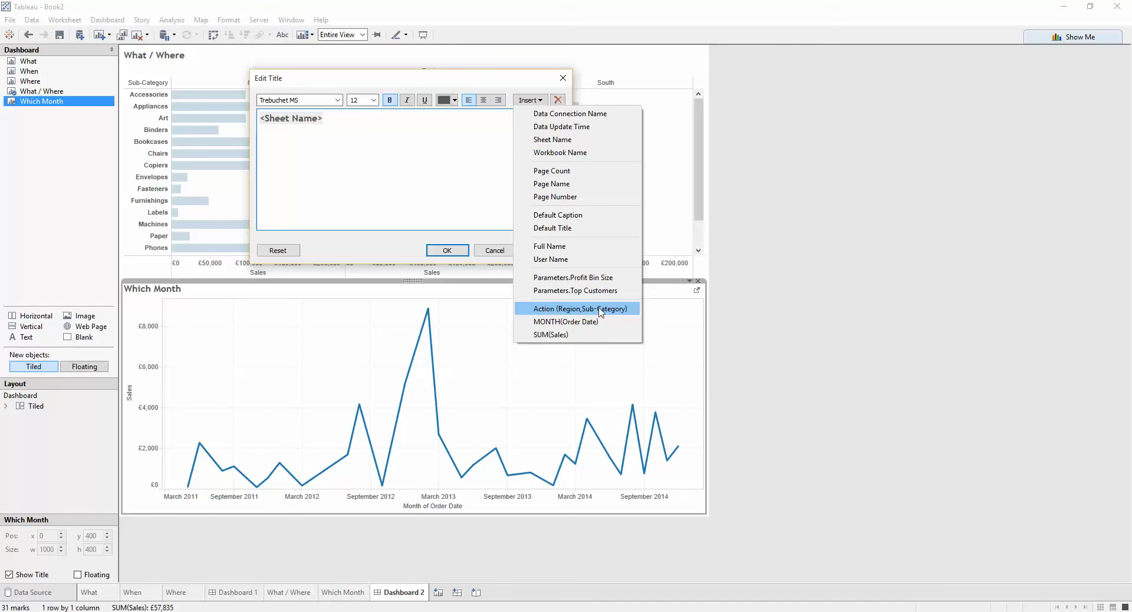
click(356, 118)
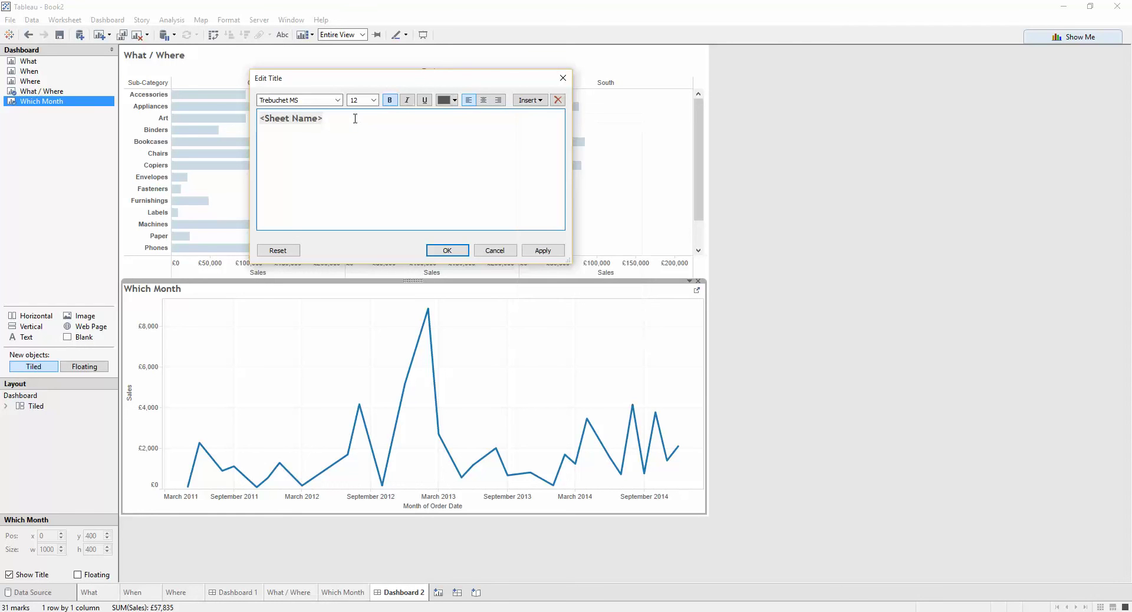
click(525, 101)
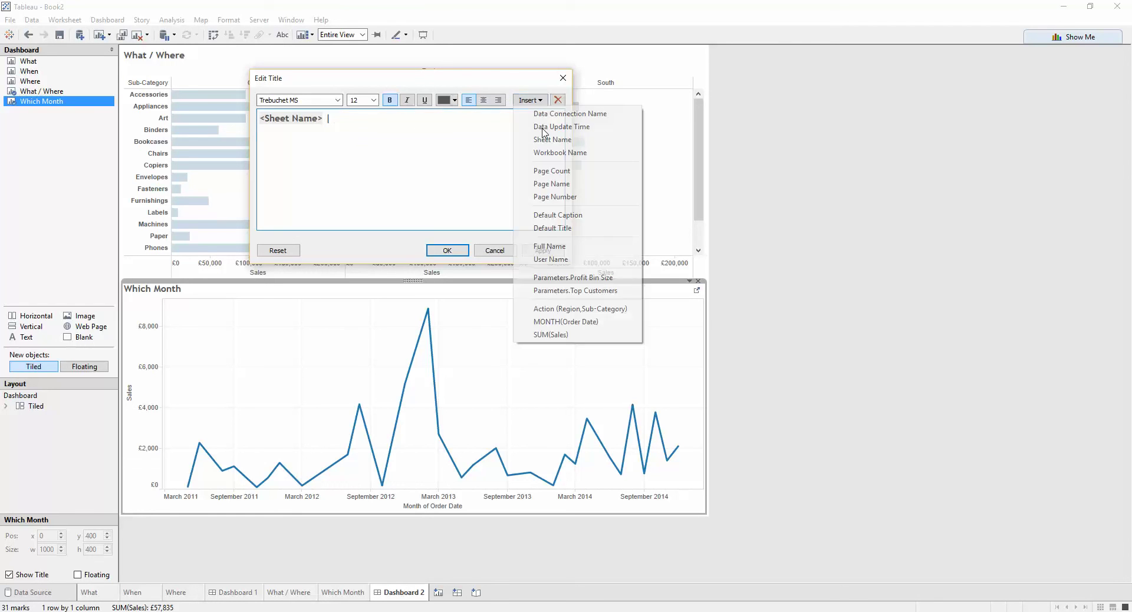
click(546, 311)
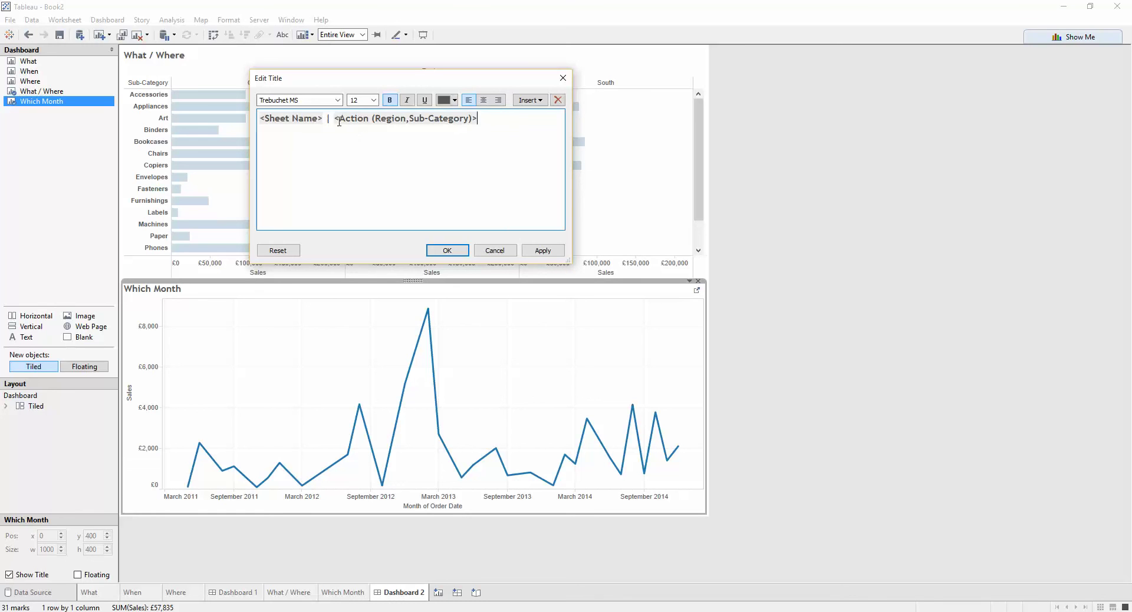
drag(488, 124, 330, 124)
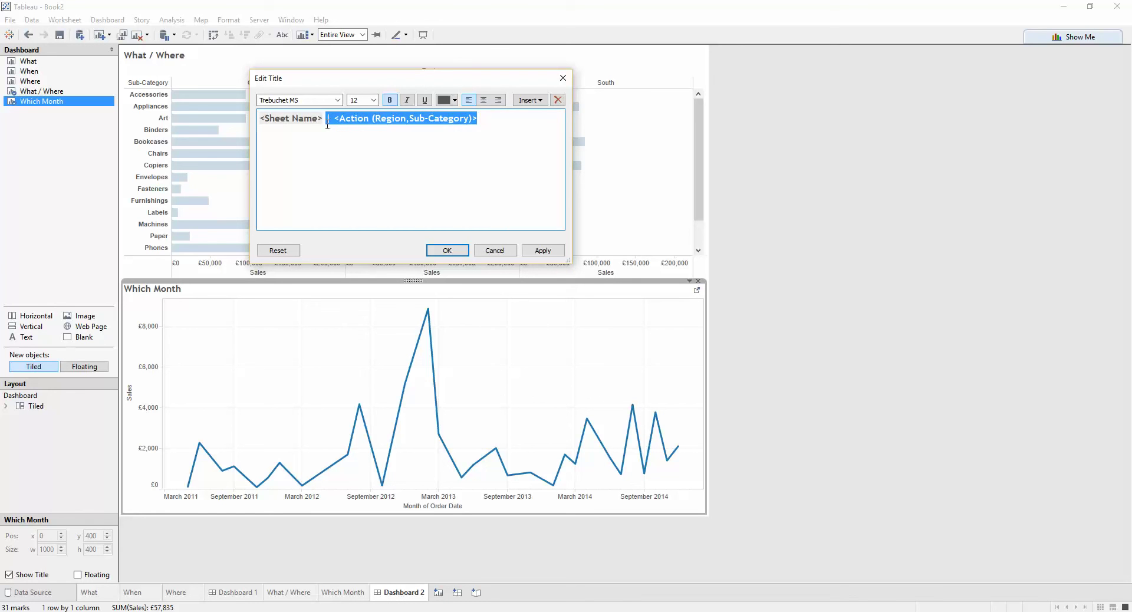
key(ctrl+b)
click(461, 160)
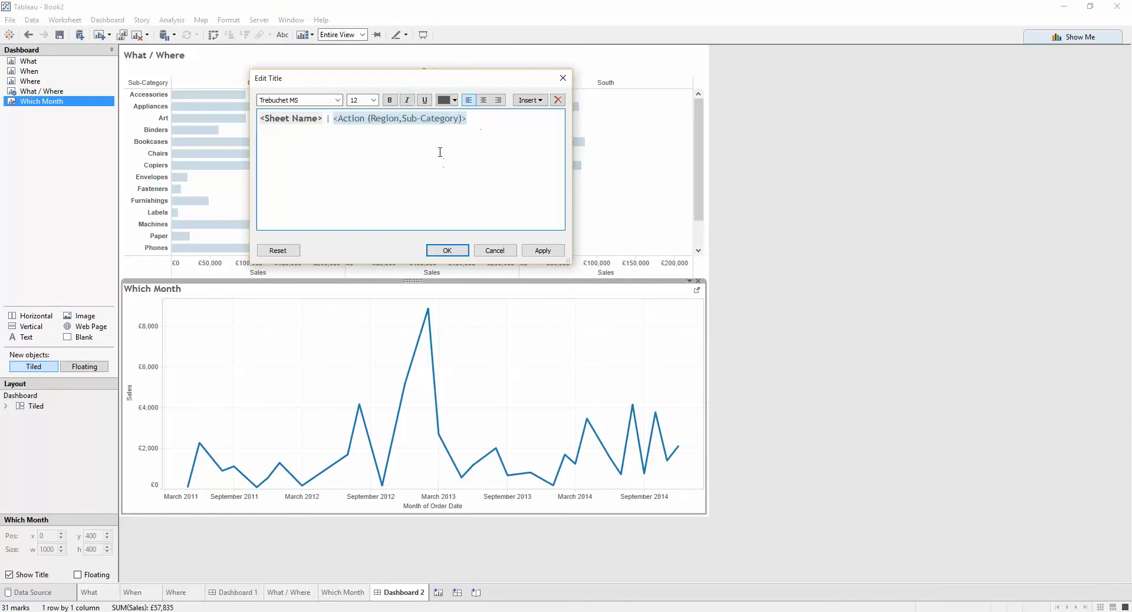
click(447, 250)
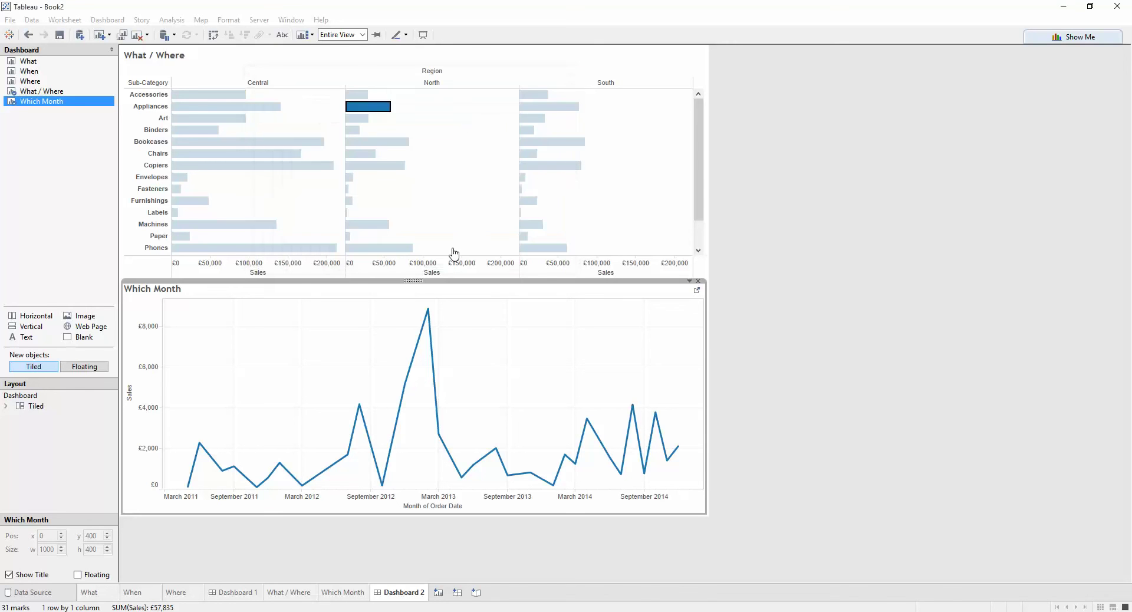
click(380, 106)
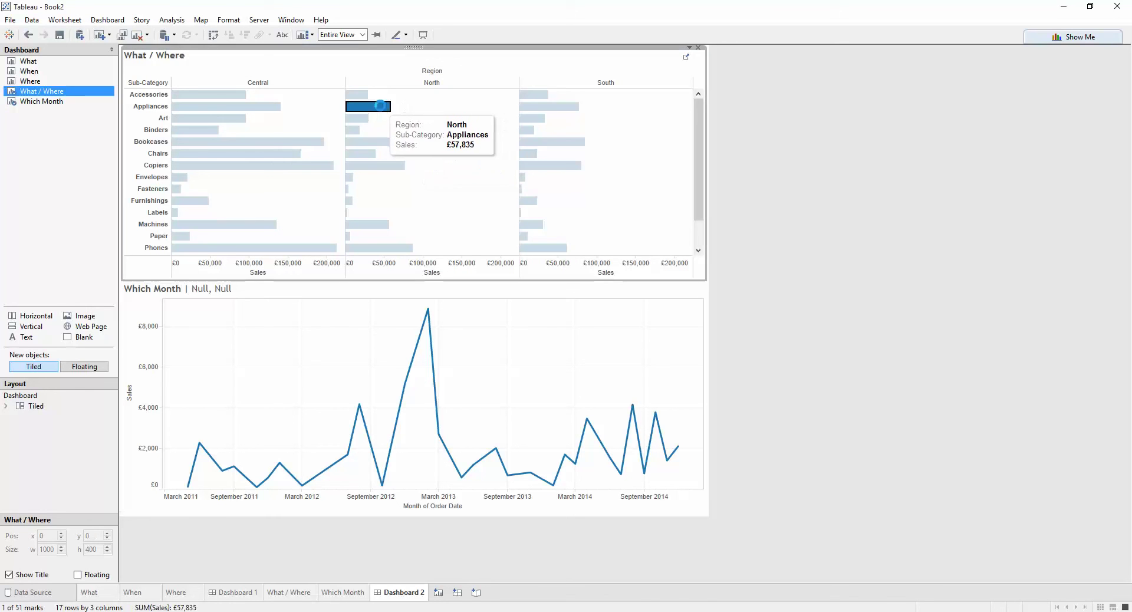
click(361, 143)
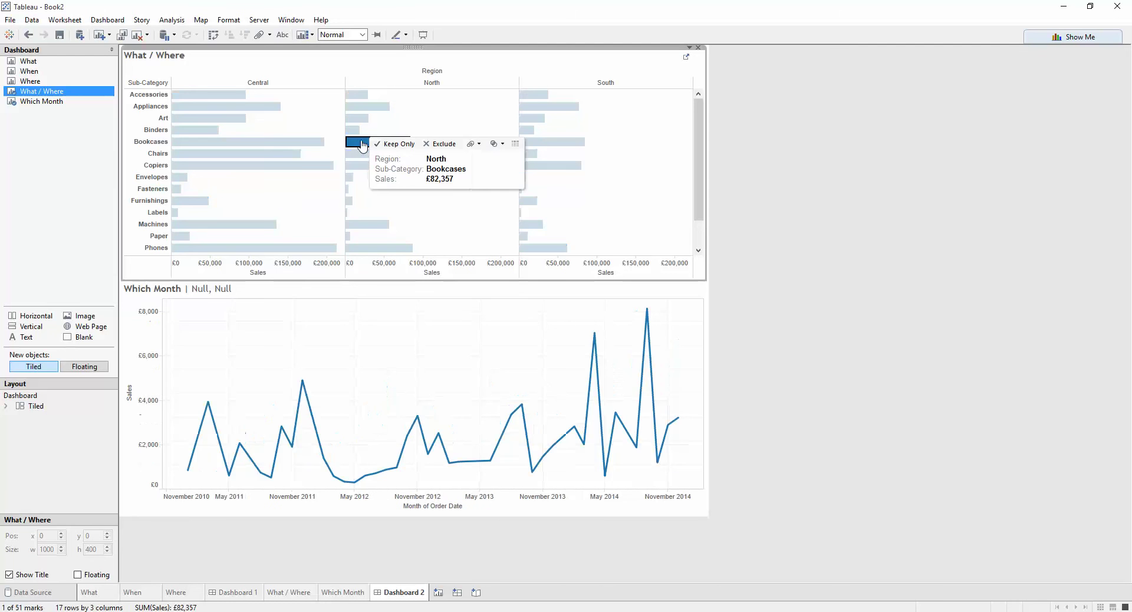
click(358, 144)
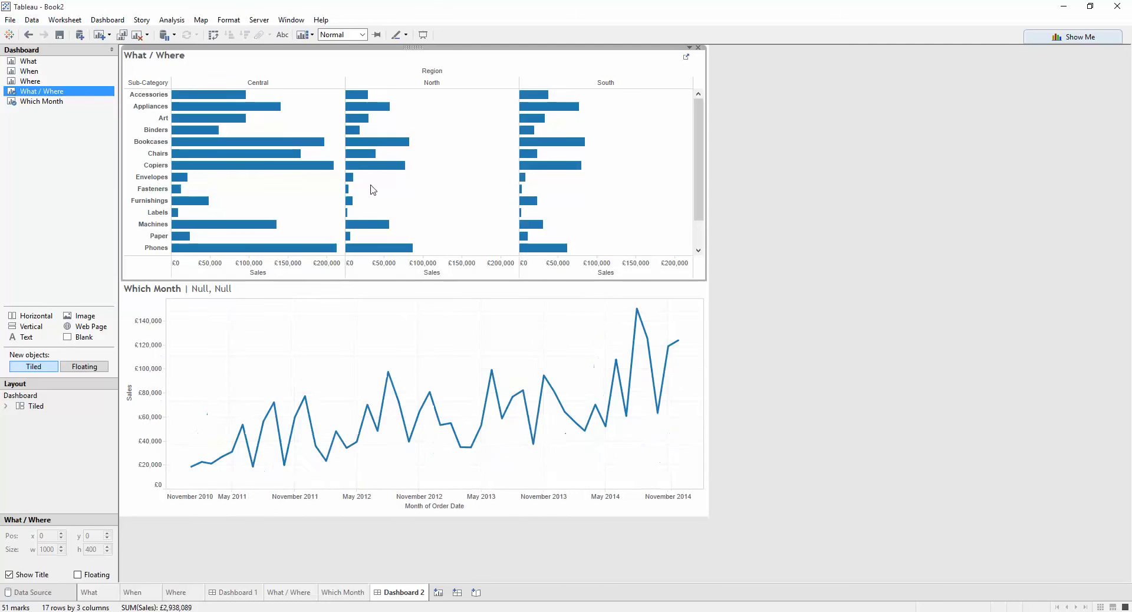
click(353, 156)
click(353, 156)
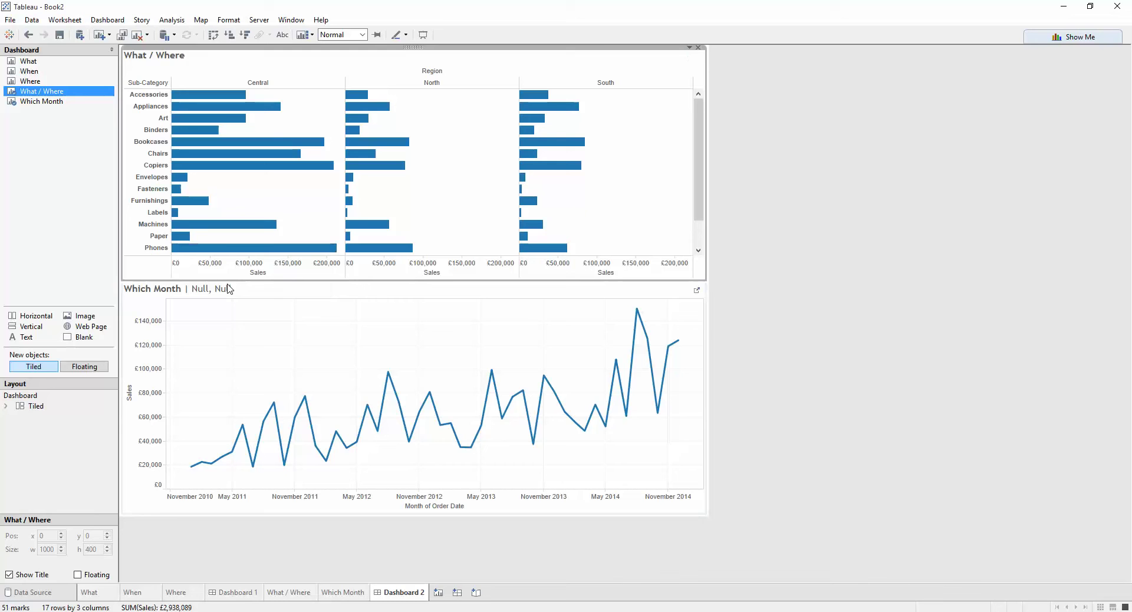
- Remove the Filter 4 (generated) action from Dashboard 2's action list
click(107, 19)
click(153, 123)
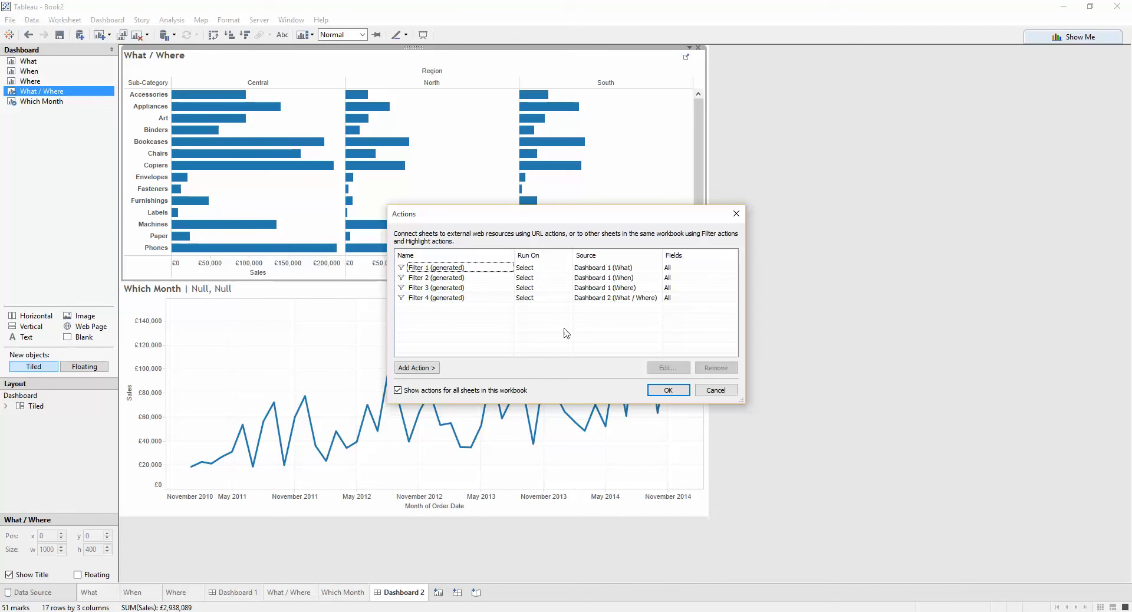
click(535, 298)
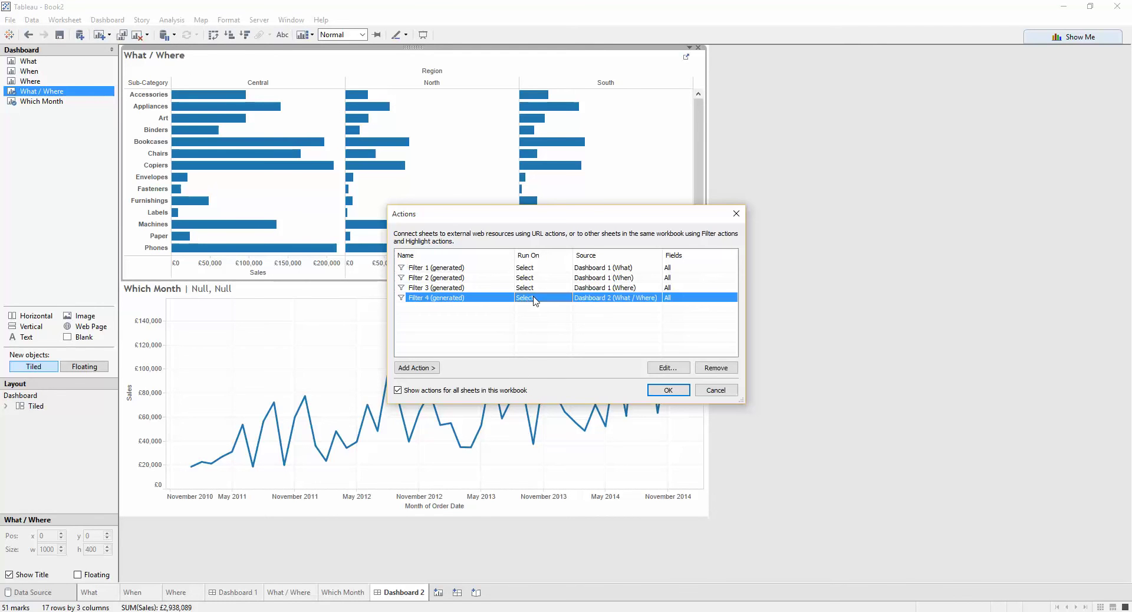
click(667, 367)
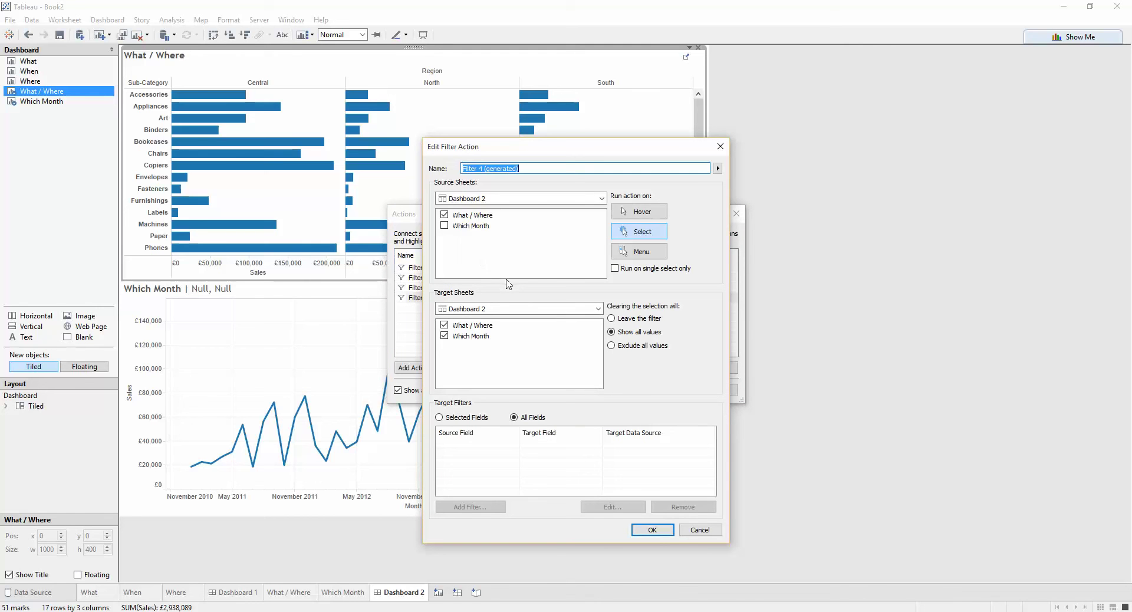
click(704, 532)
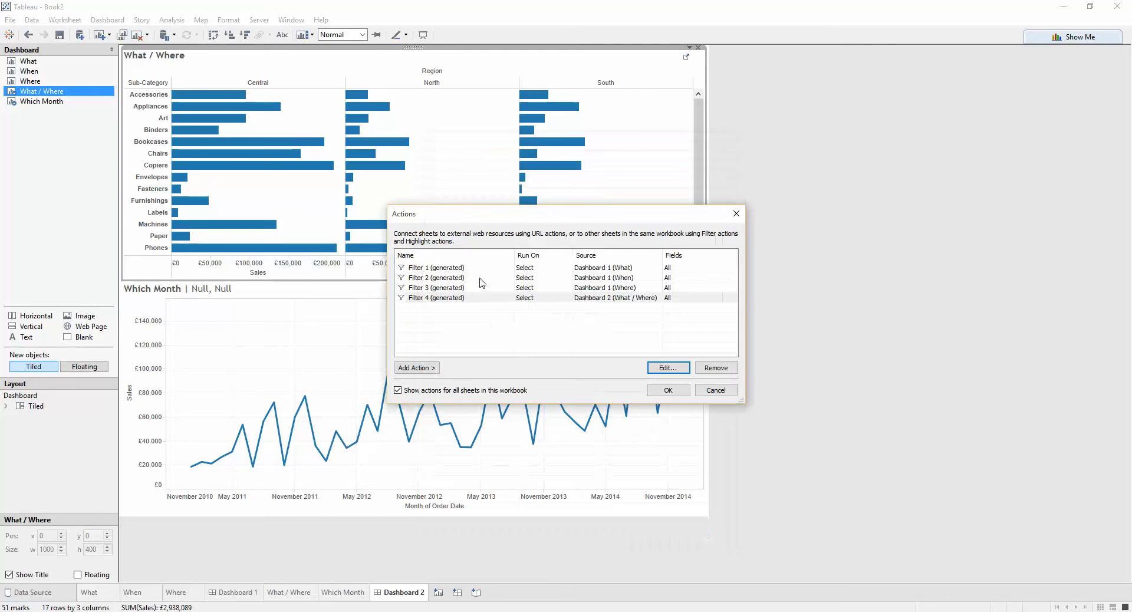
click(717, 370)
click(668, 390)
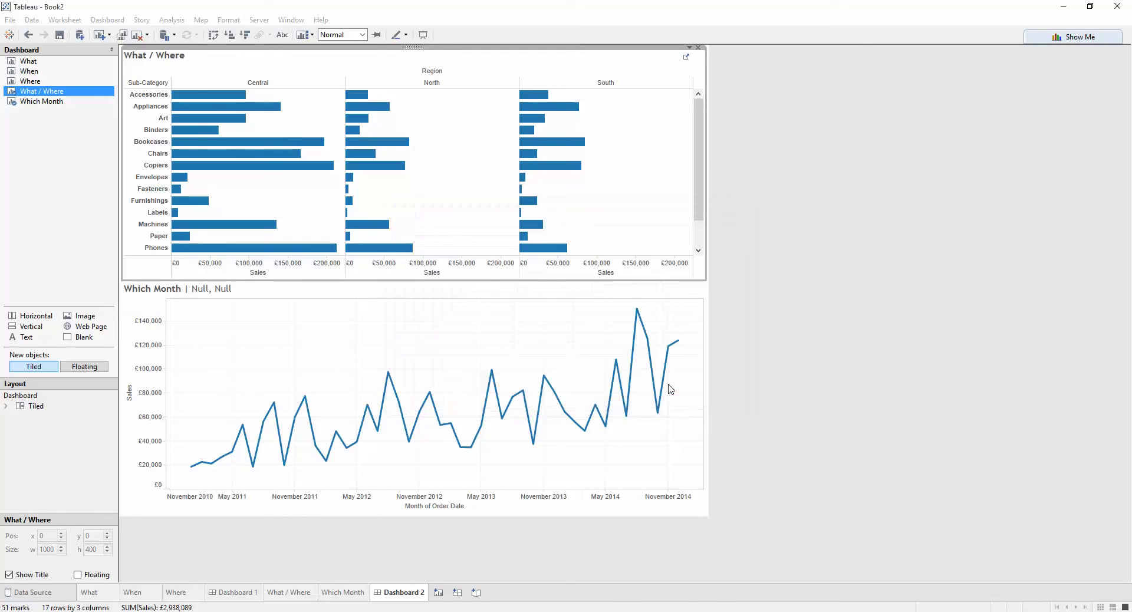
- Add a filter action from What / Where to Which Month, run on select, showing all values when cleared
click(108, 20)
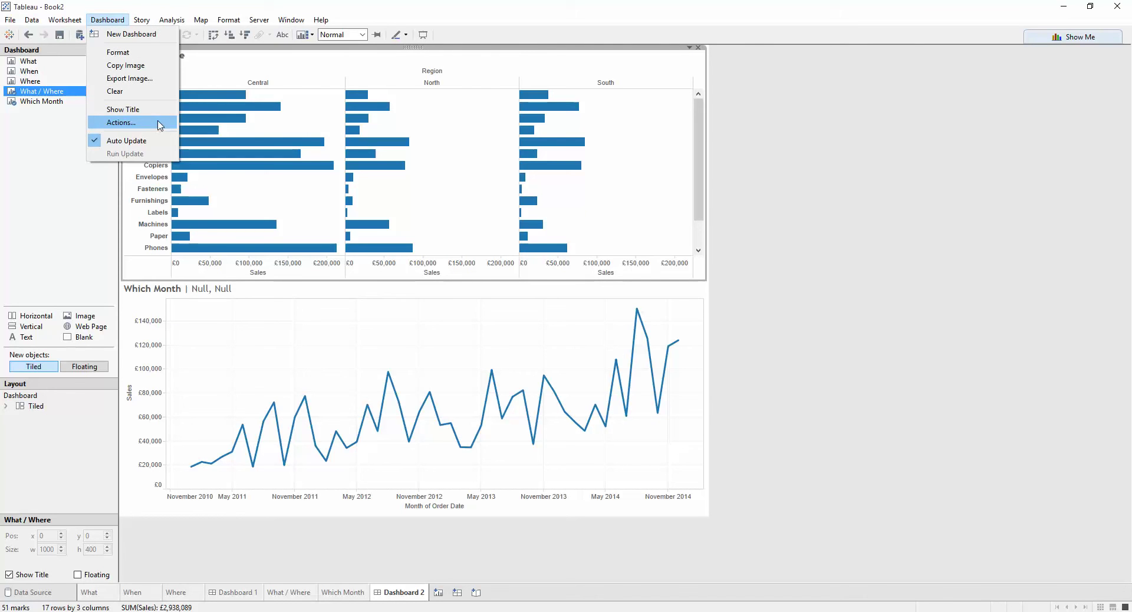
click(158, 123)
click(434, 370)
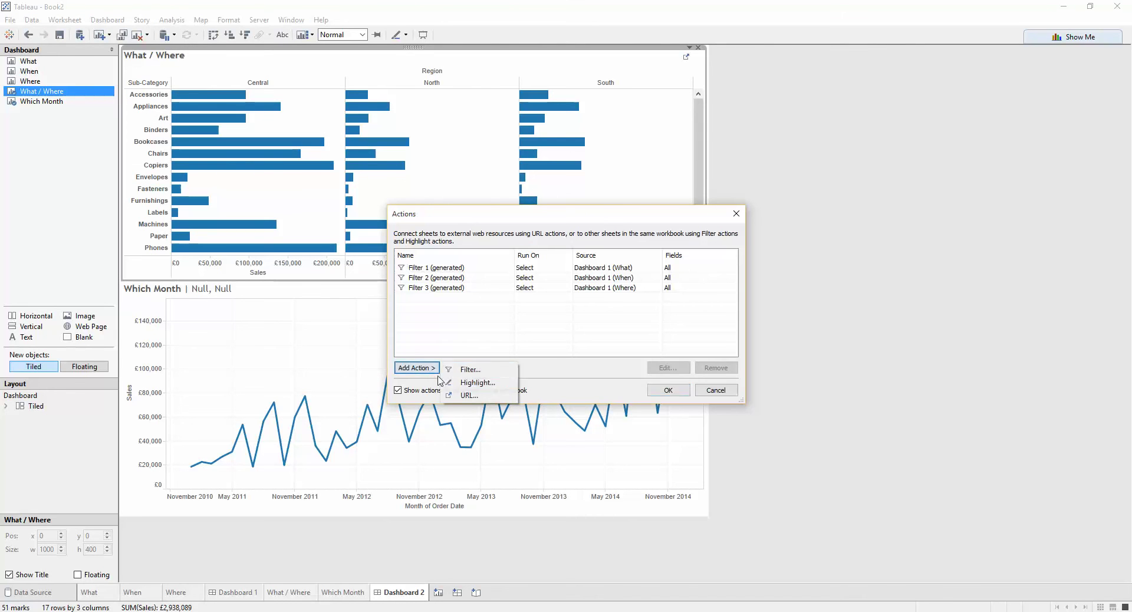
click(472, 369)
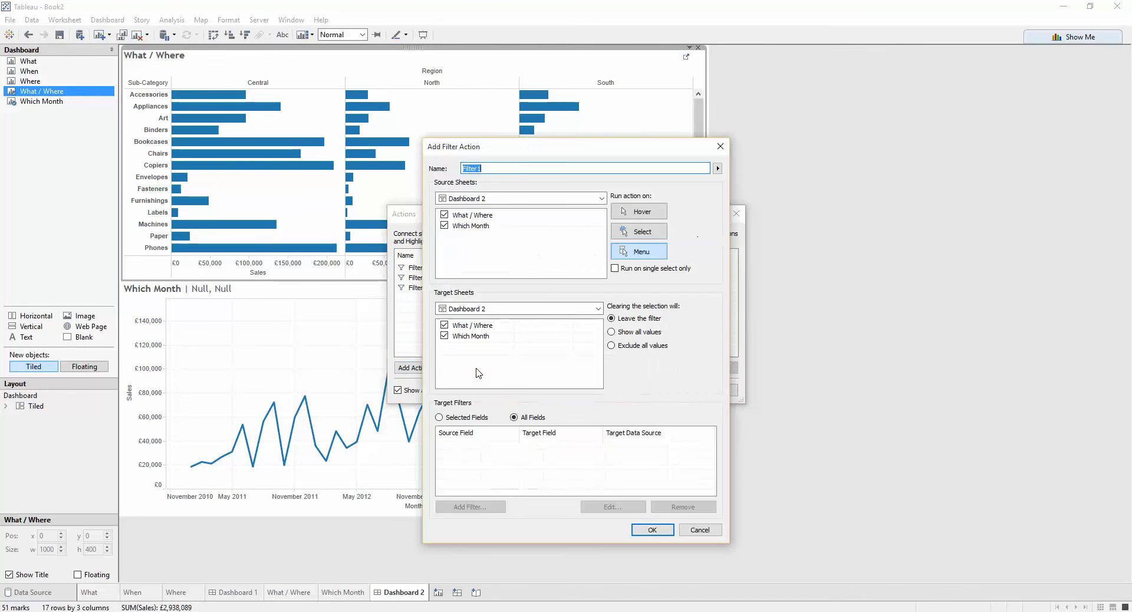
click(445, 225)
click(444, 327)
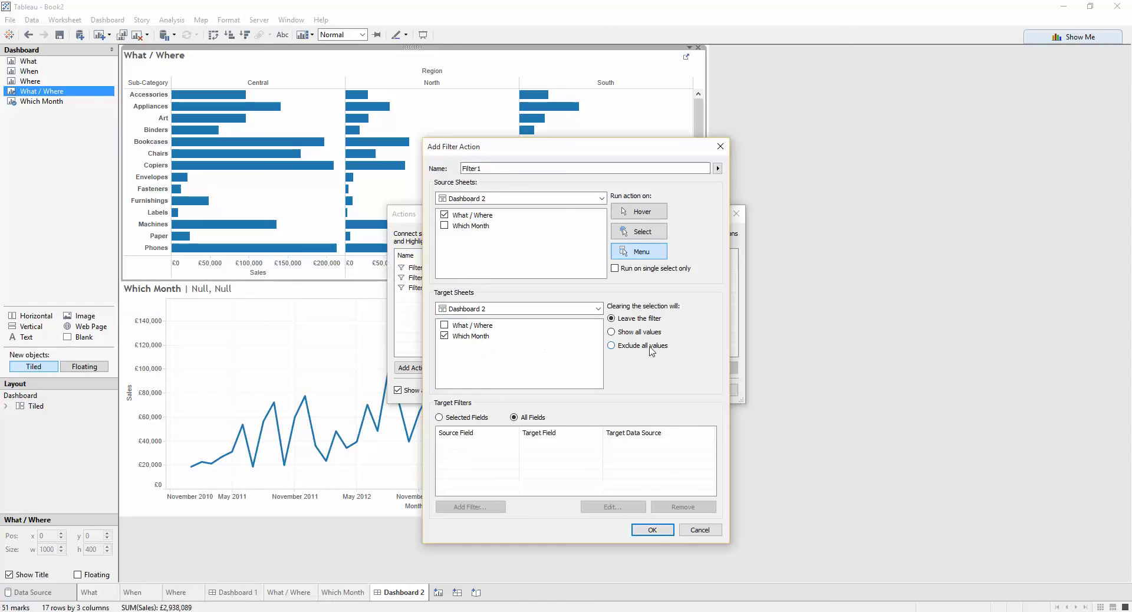
click(629, 333)
click(642, 232)
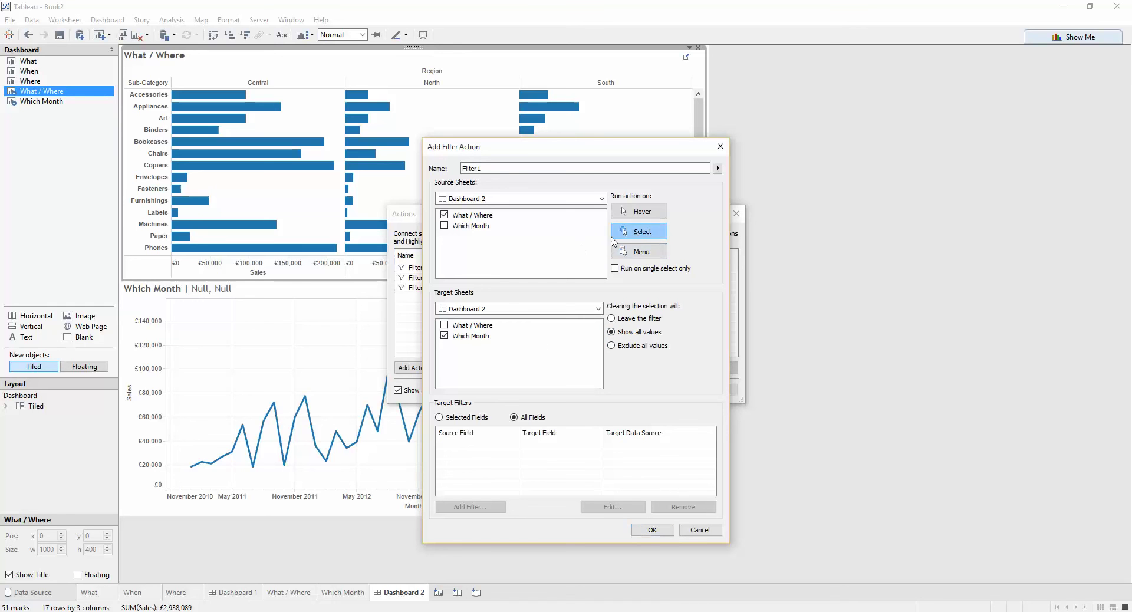
- Limit the action to the Sub-Category field and save it
click(466, 420)
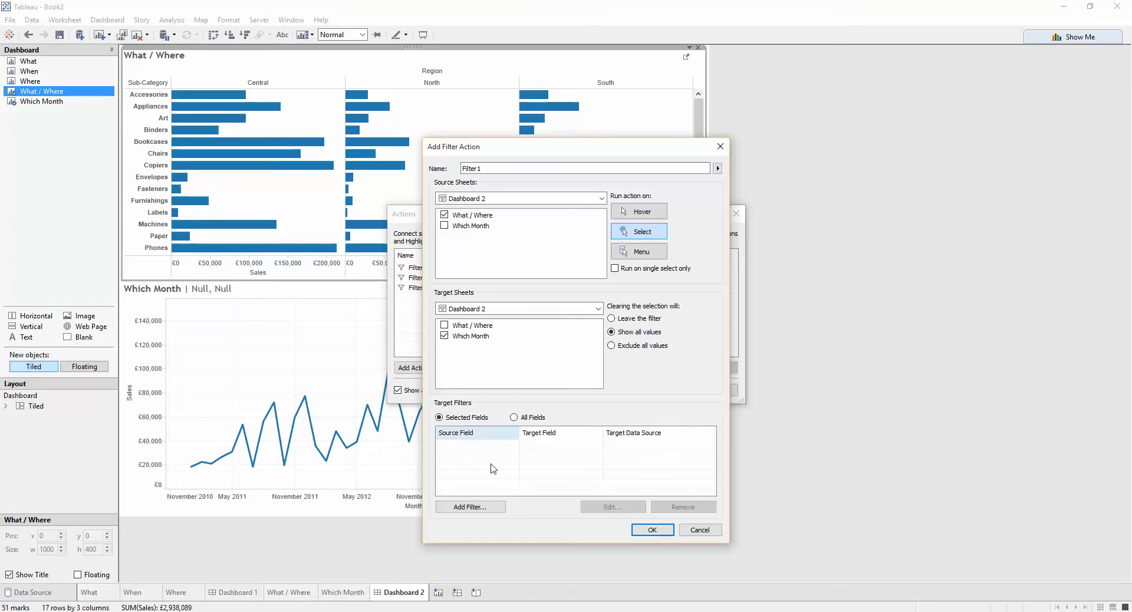
click(495, 507)
click(545, 325)
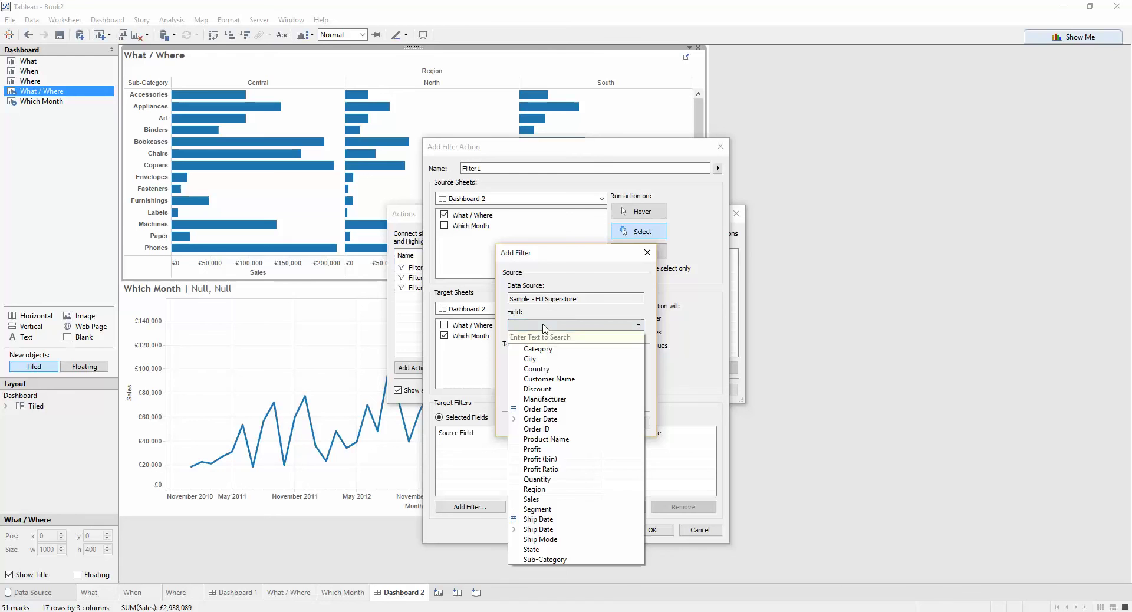
click(566, 560)
click(580, 423)
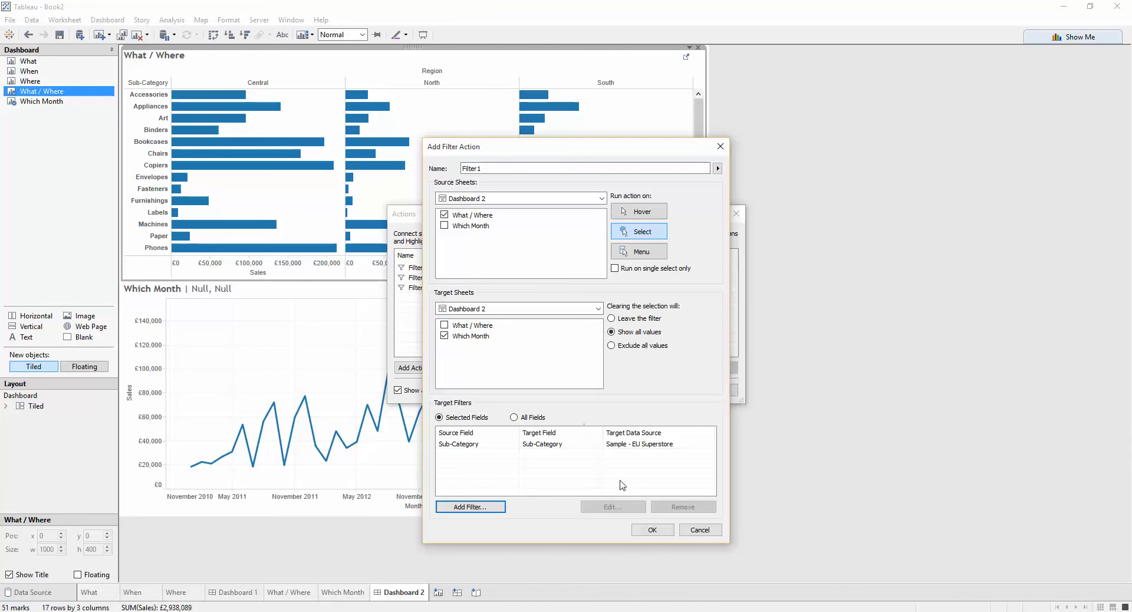
click(652, 530)
- Start another filter action with What / Where as the only source and Which Month as the only target
click(432, 368)
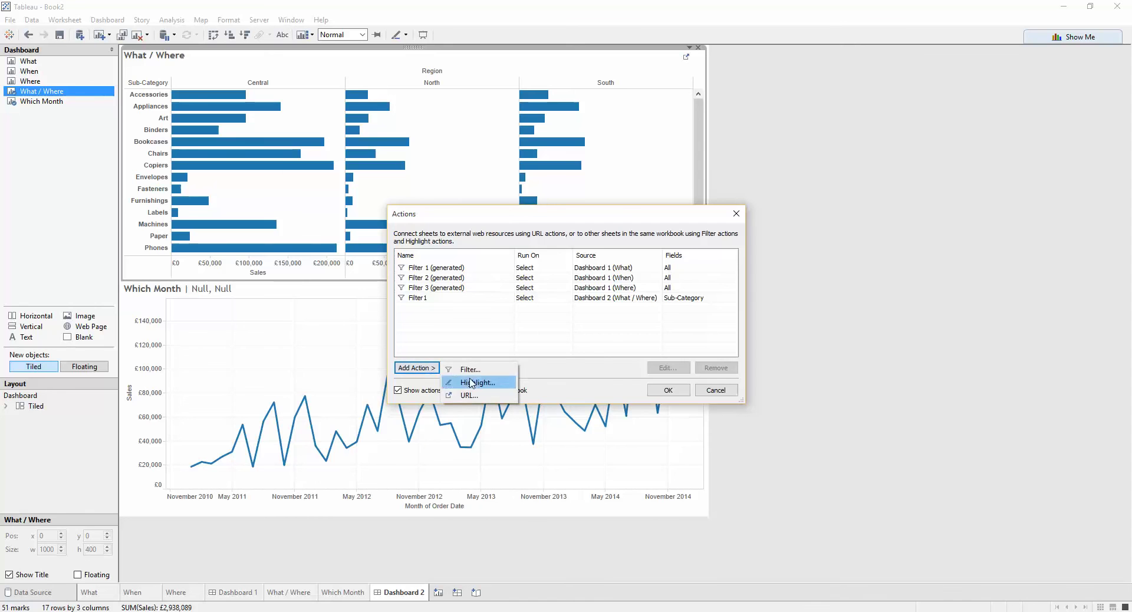
click(474, 371)
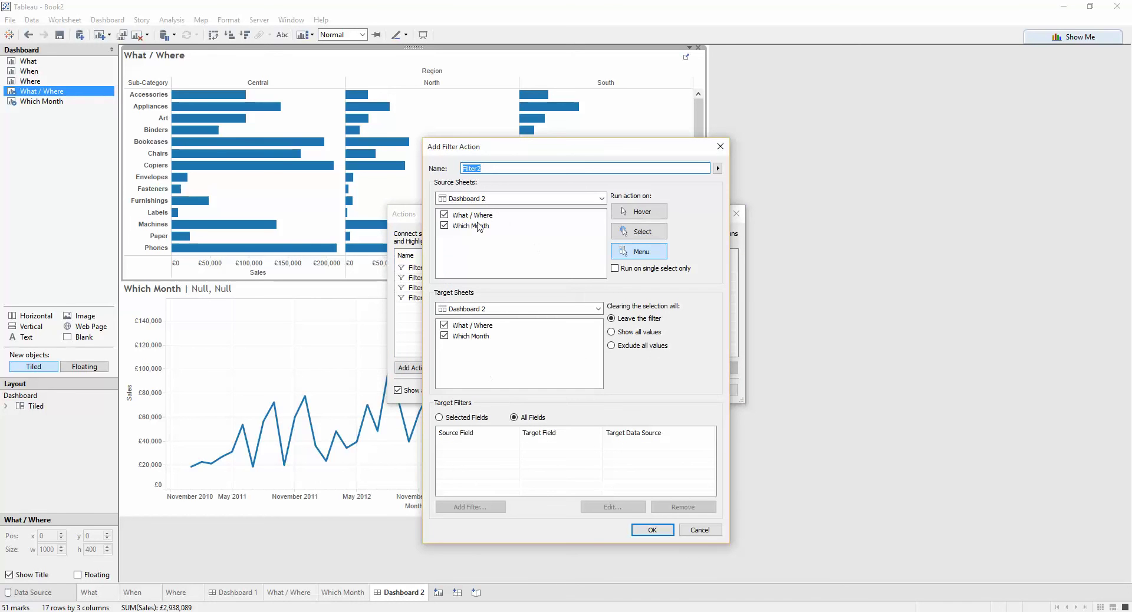
click(445, 226)
click(444, 325)
- Filter on the Region field, show all values when cleared, run on select, and save
click(448, 418)
click(470, 507)
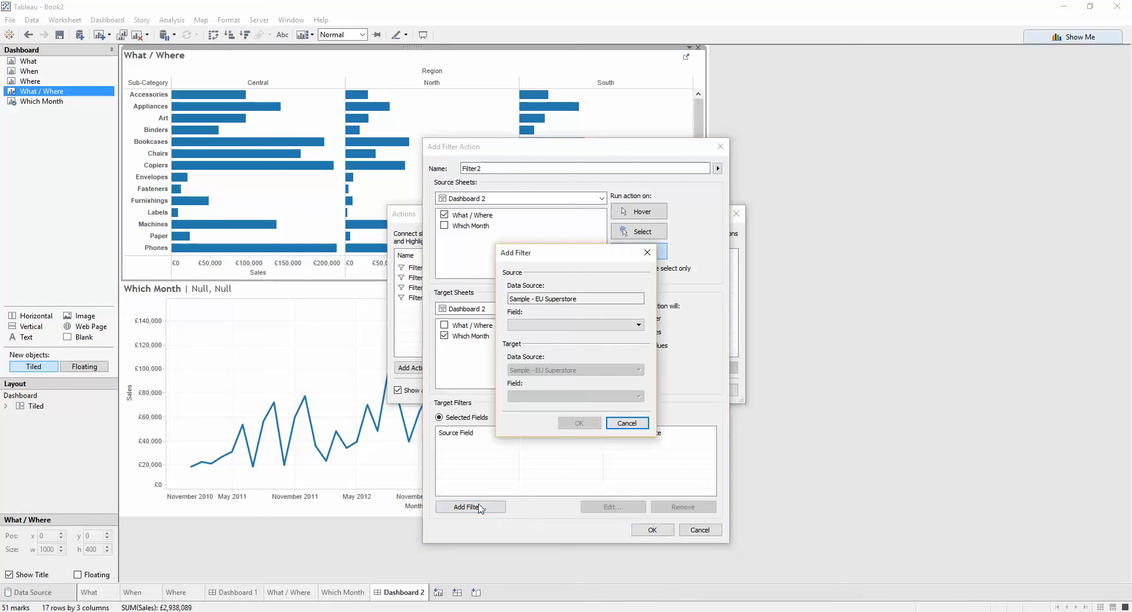
click(547, 325)
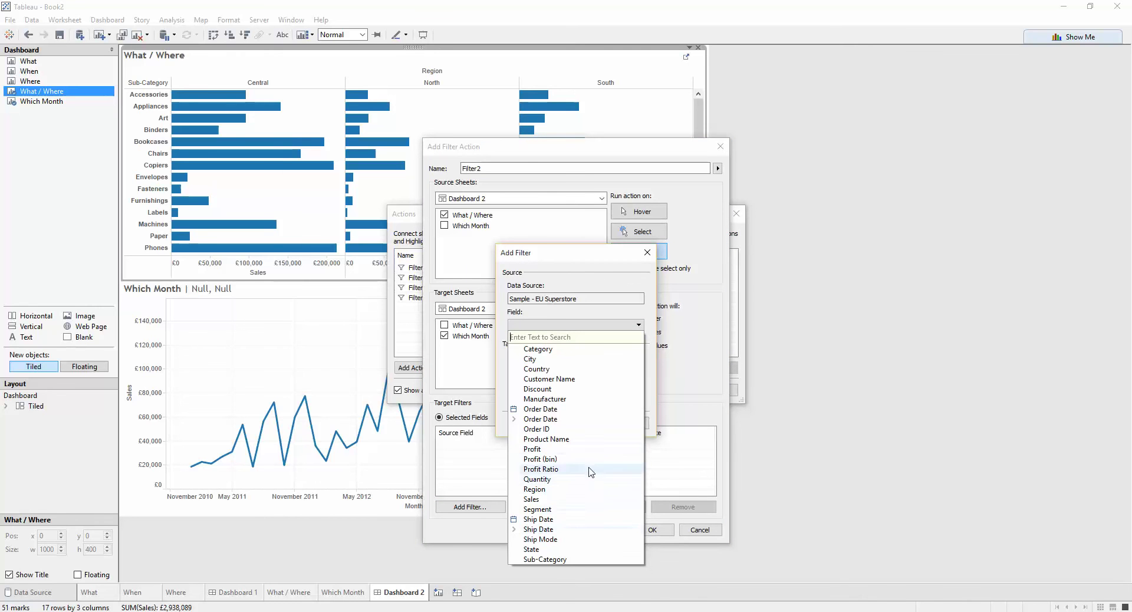
click(553, 489)
click(589, 423)
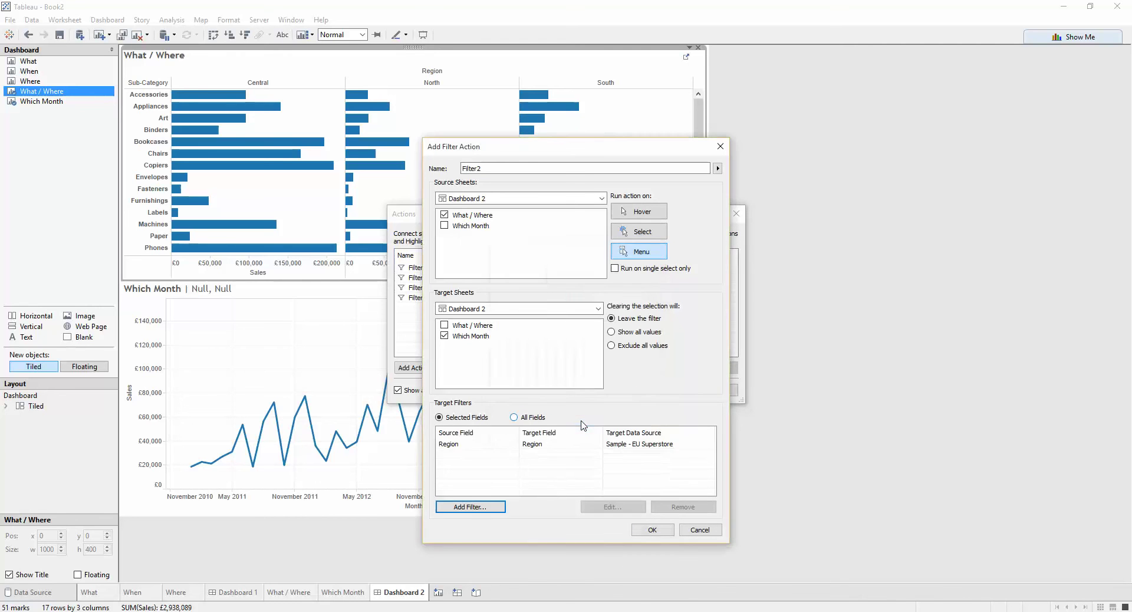
click(628, 332)
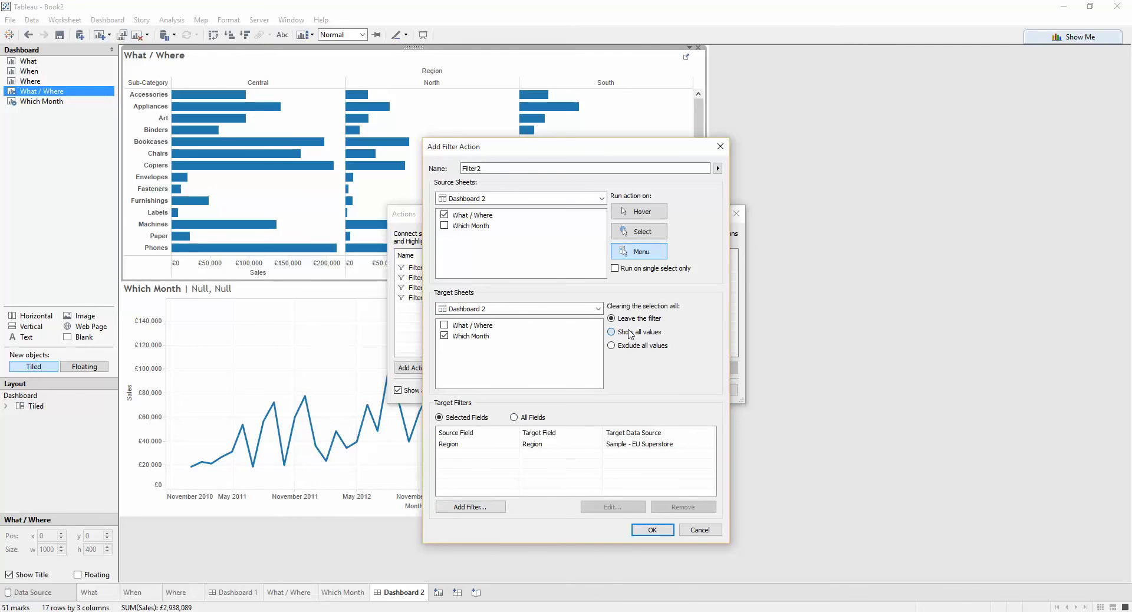
click(652, 231)
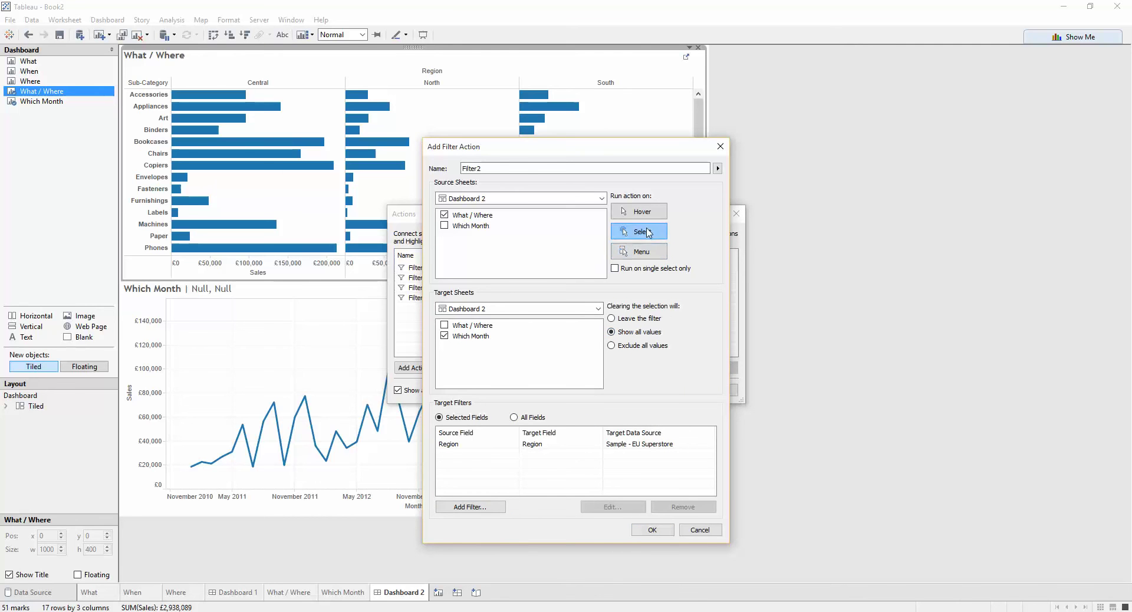
click(651, 530)
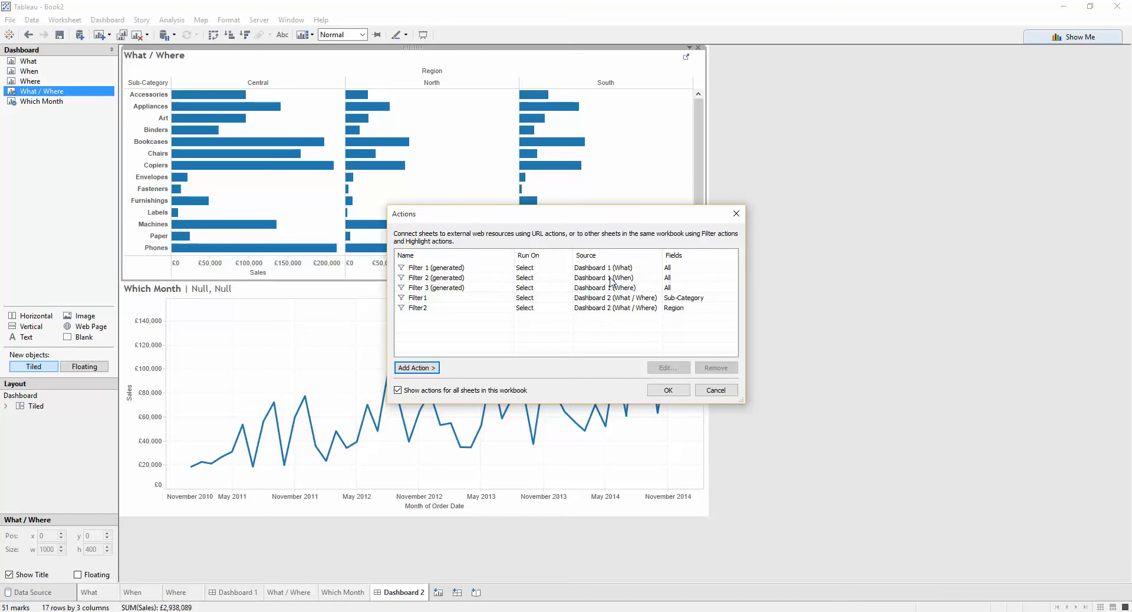
- Close the action list, abandon a Which Month title edit, then select the North Bookcases bar
click(668, 390)
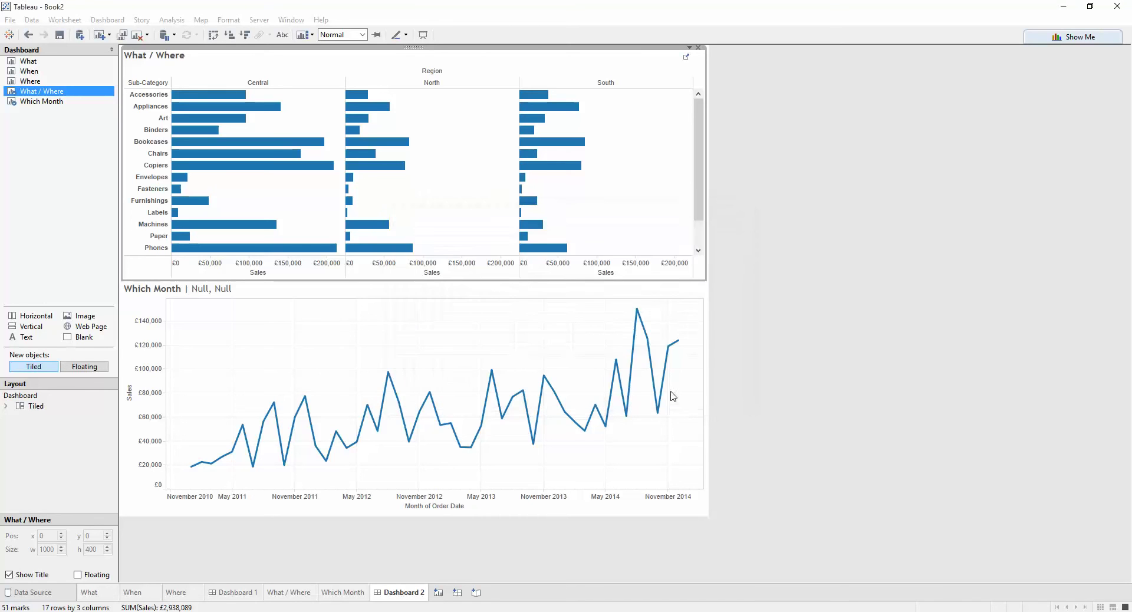
double_click(334, 295)
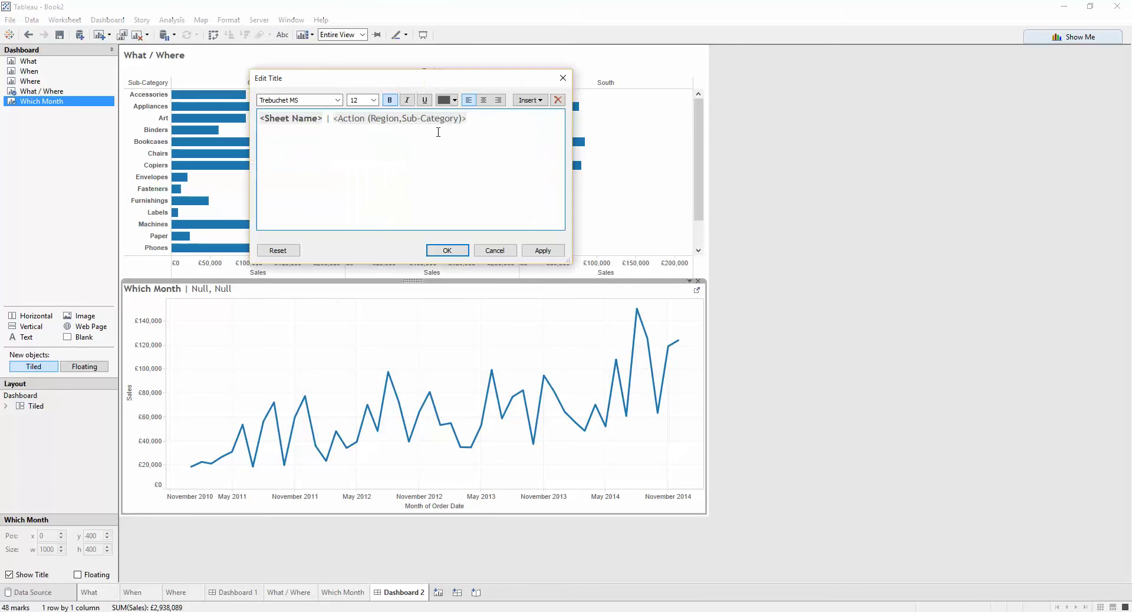
double_click(345, 119)
key(Delete)
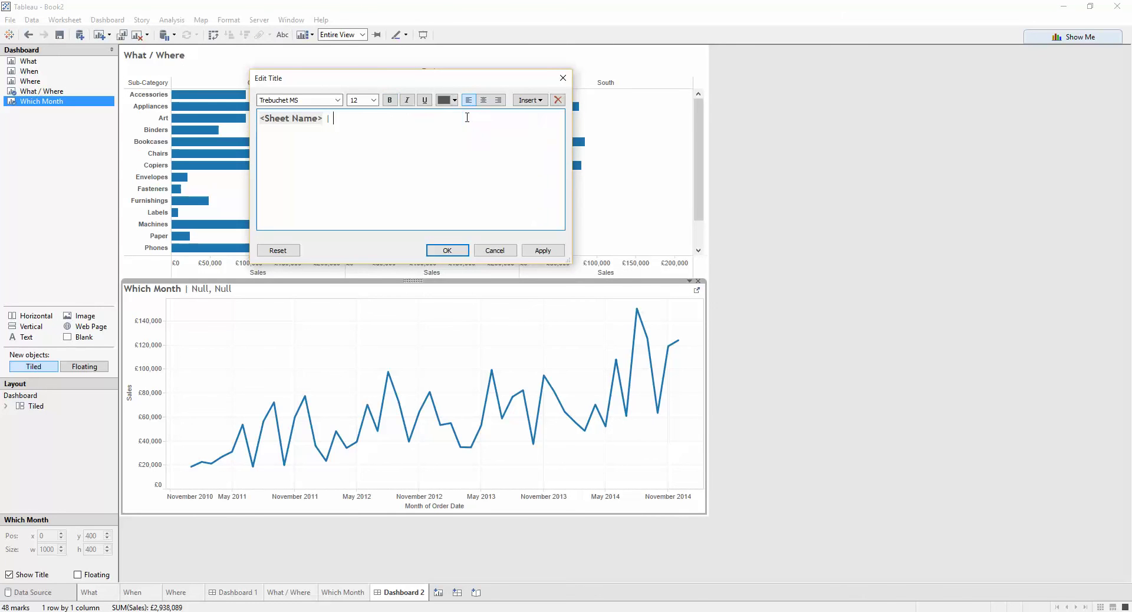
click(528, 100)
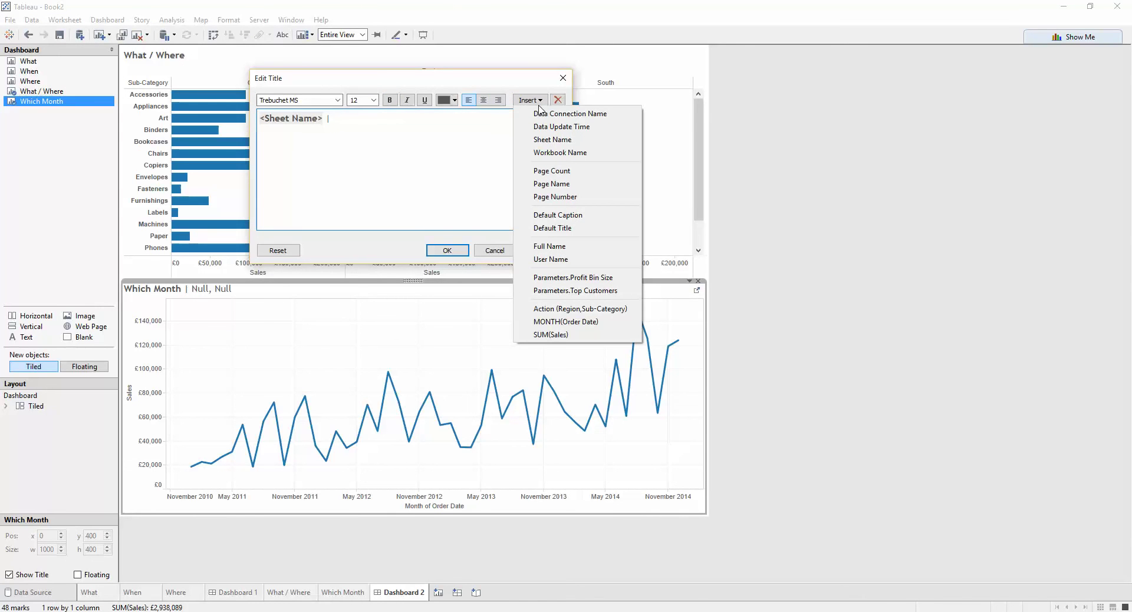
click(528, 101)
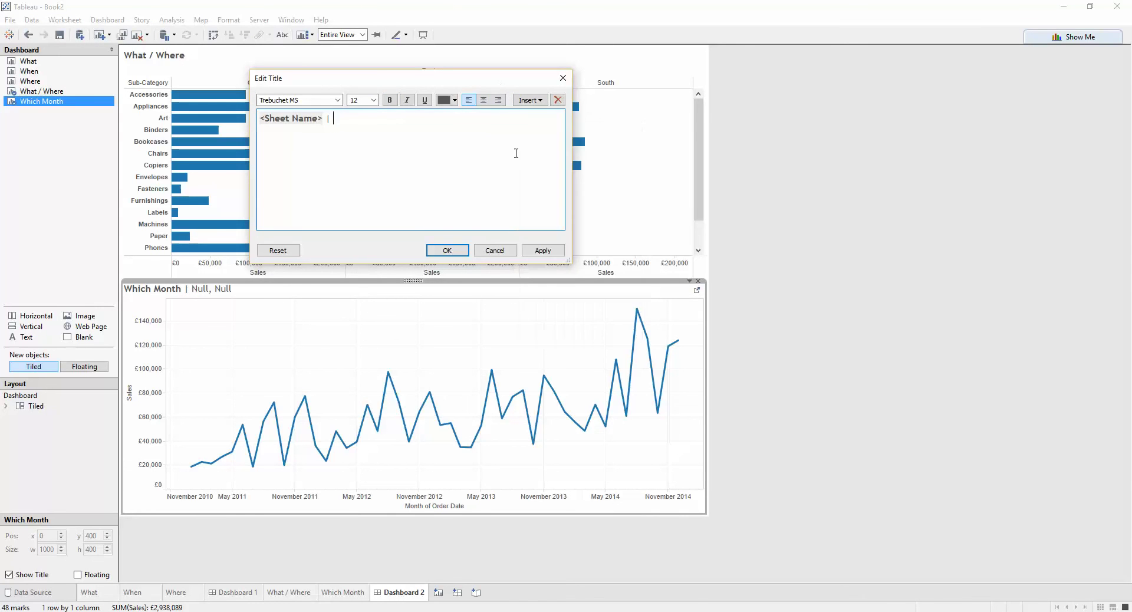
click(495, 250)
click(374, 146)
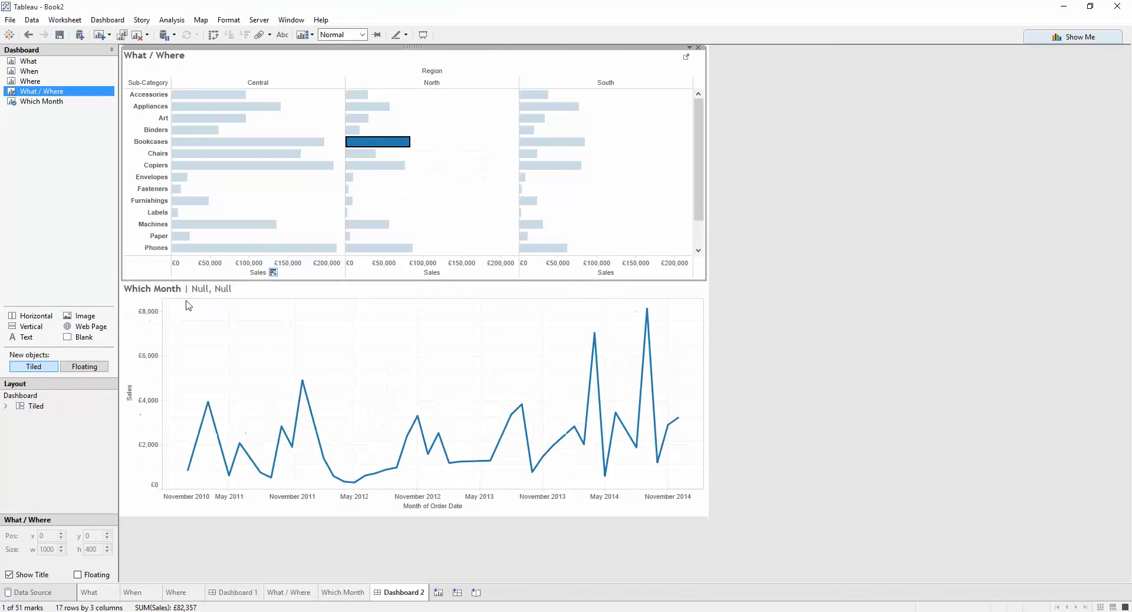
- Replace the title's action field with Region and Sub-Category values, giving 'Region: North | Sub-Category: Bookcases'
double_click(228, 292)
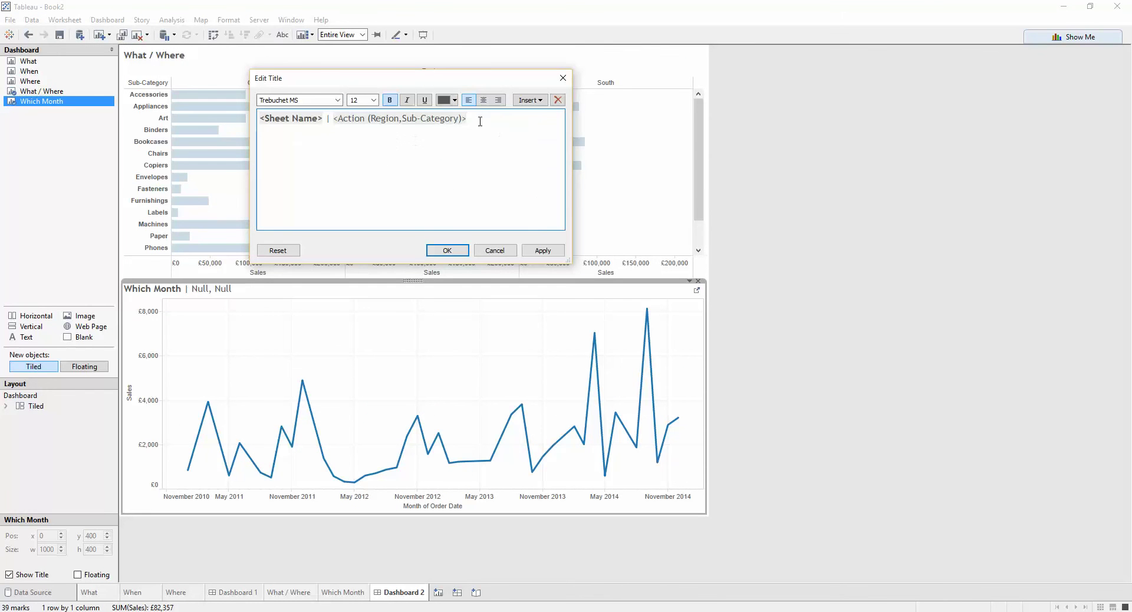
double_click(336, 119)
key(Delete)
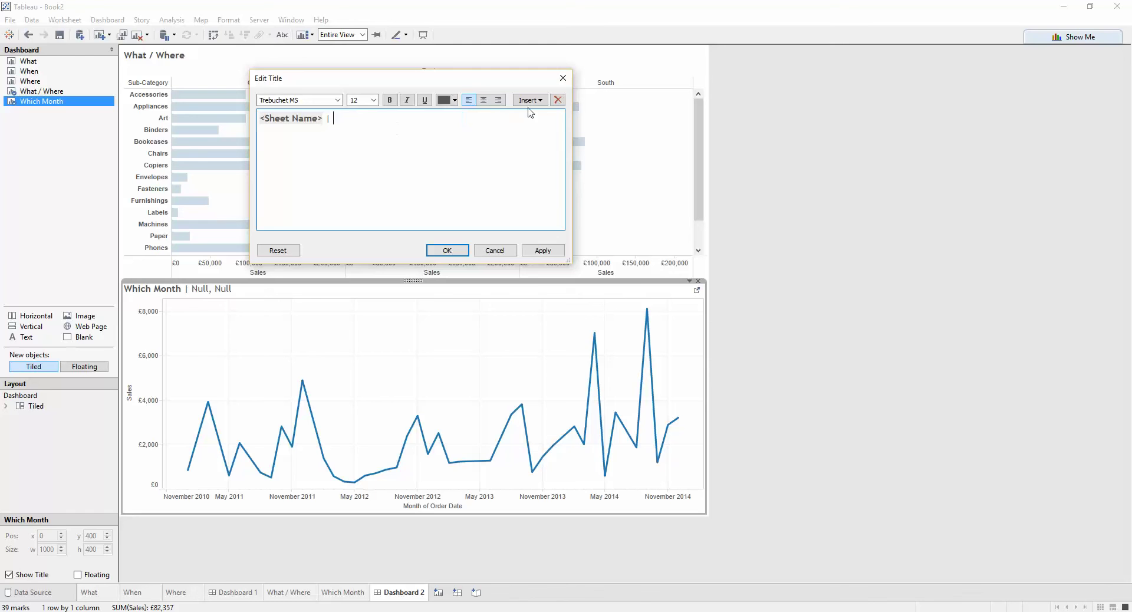
click(538, 101)
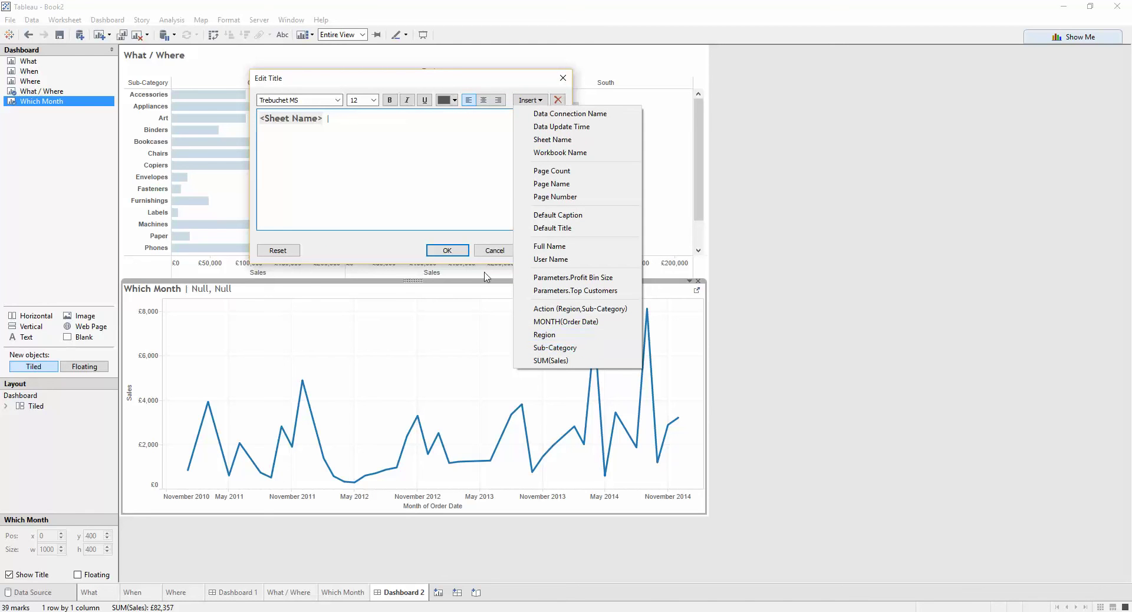
click(382, 142)
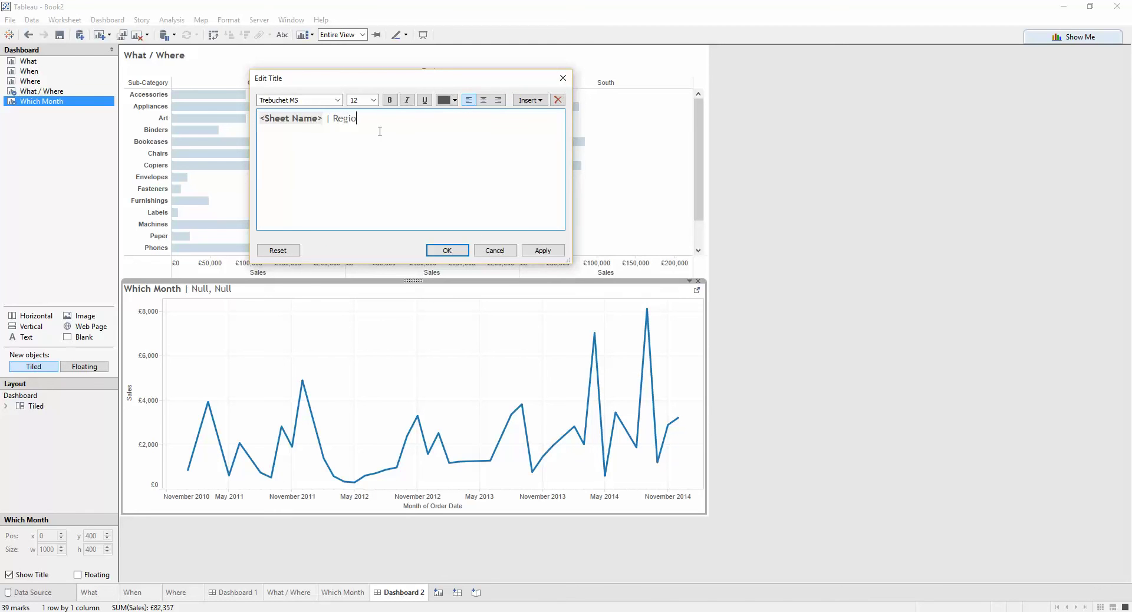
click(534, 103)
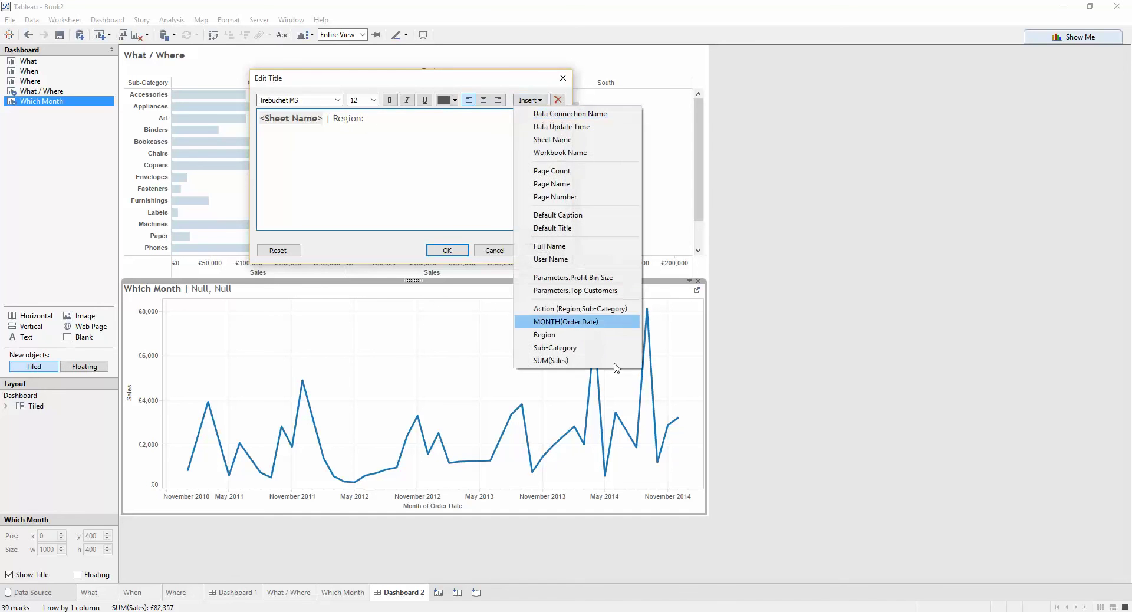
click(575, 340)
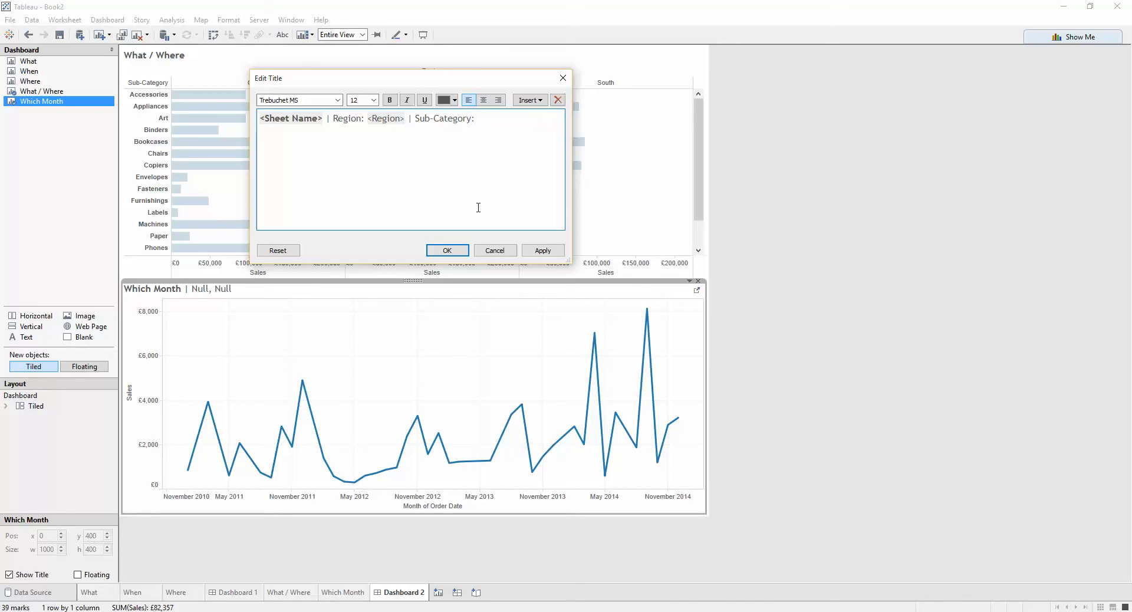
click(541, 101)
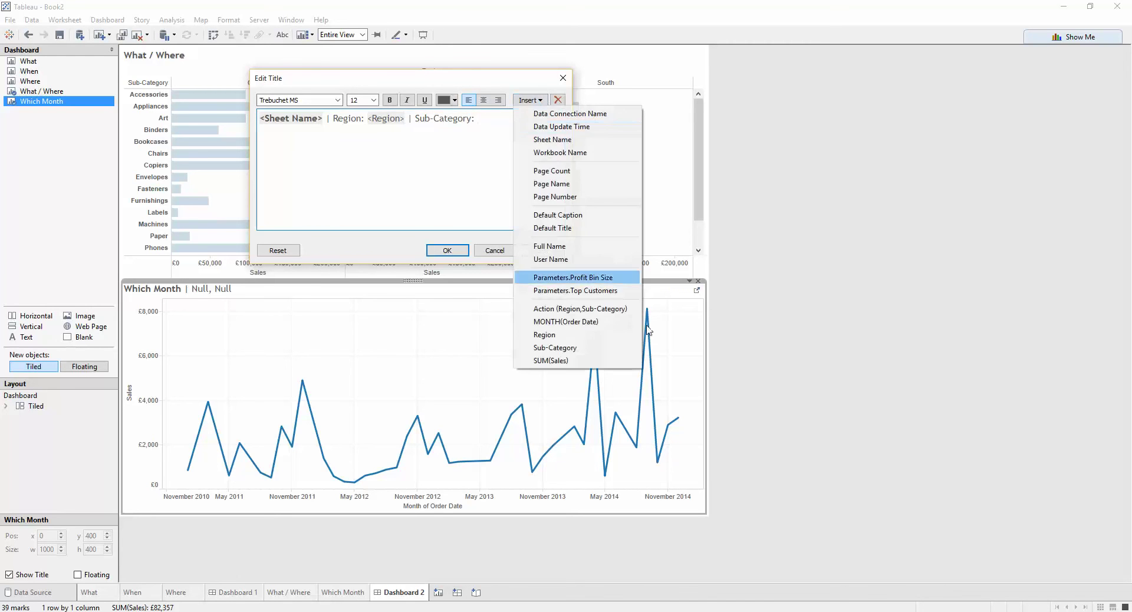
click(620, 350)
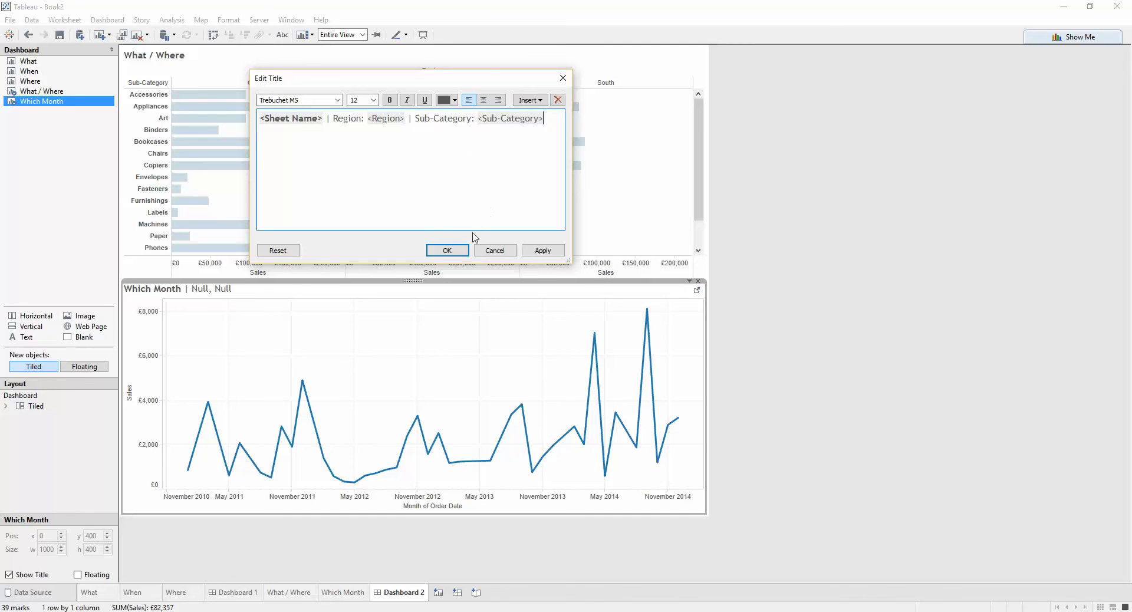
click(447, 250)
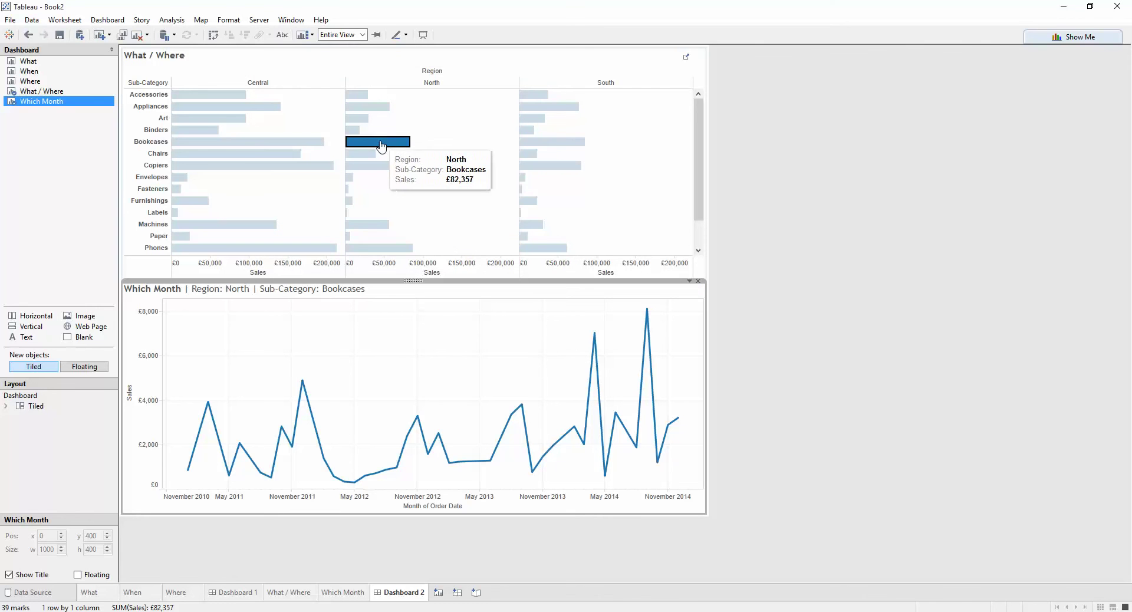
- Select the Central Bookcases, Central Art, North Appliances and South Appliances bars in turn, then clear the selection
click(268, 145)
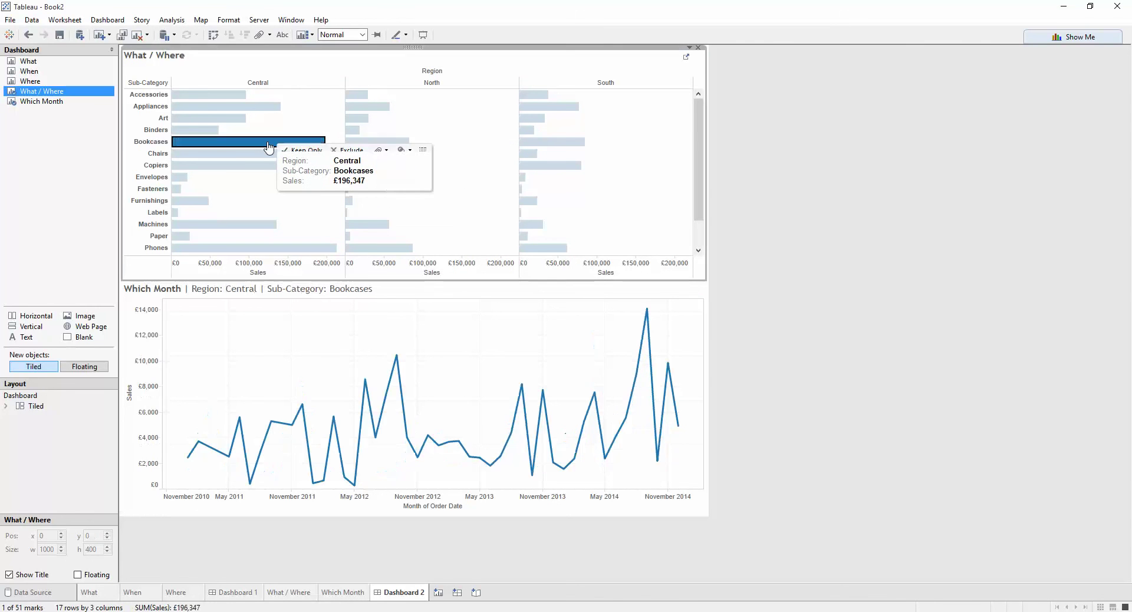
click(230, 120)
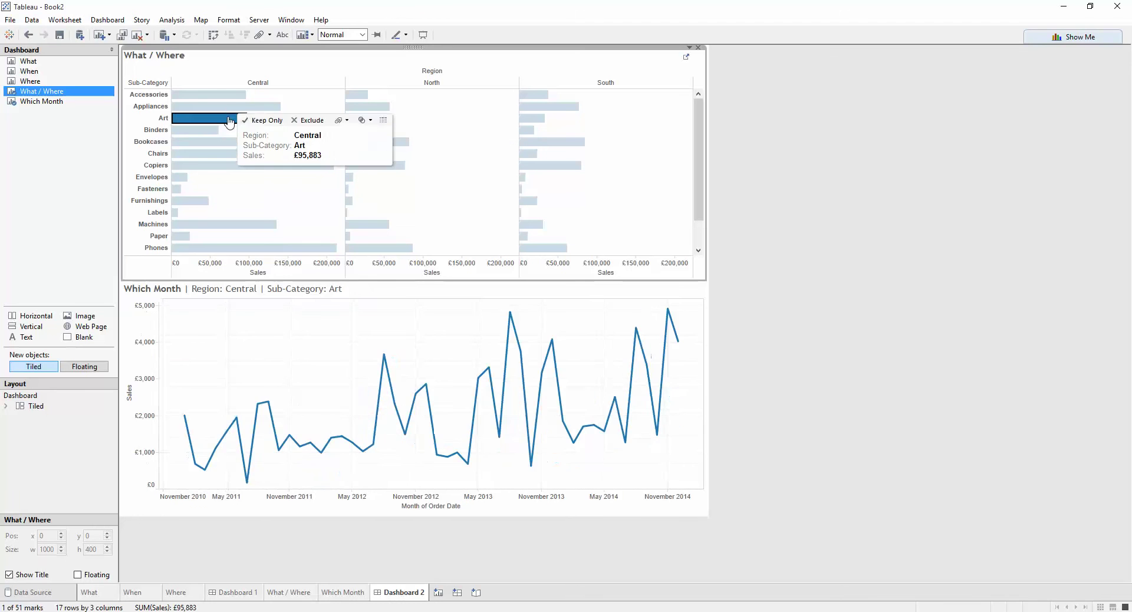
click(378, 108)
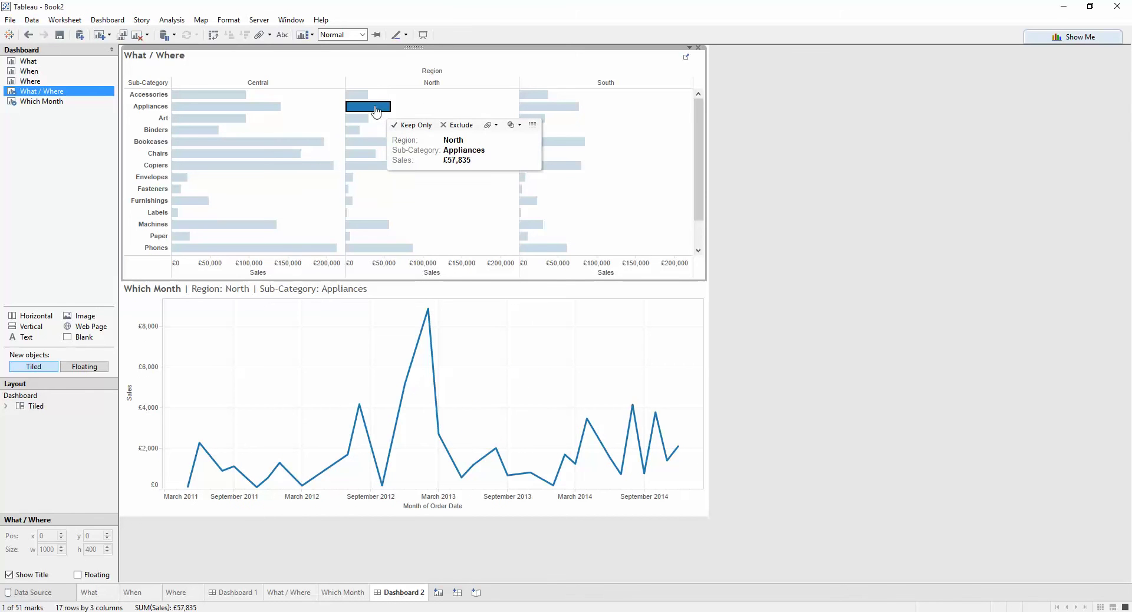
click(549, 108)
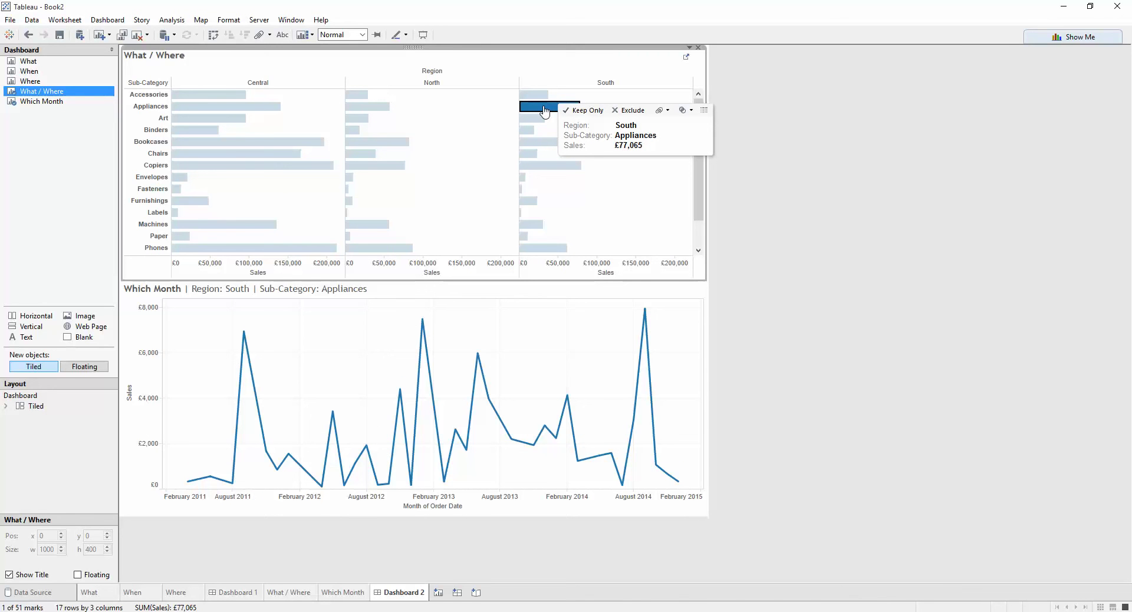
click(543, 108)
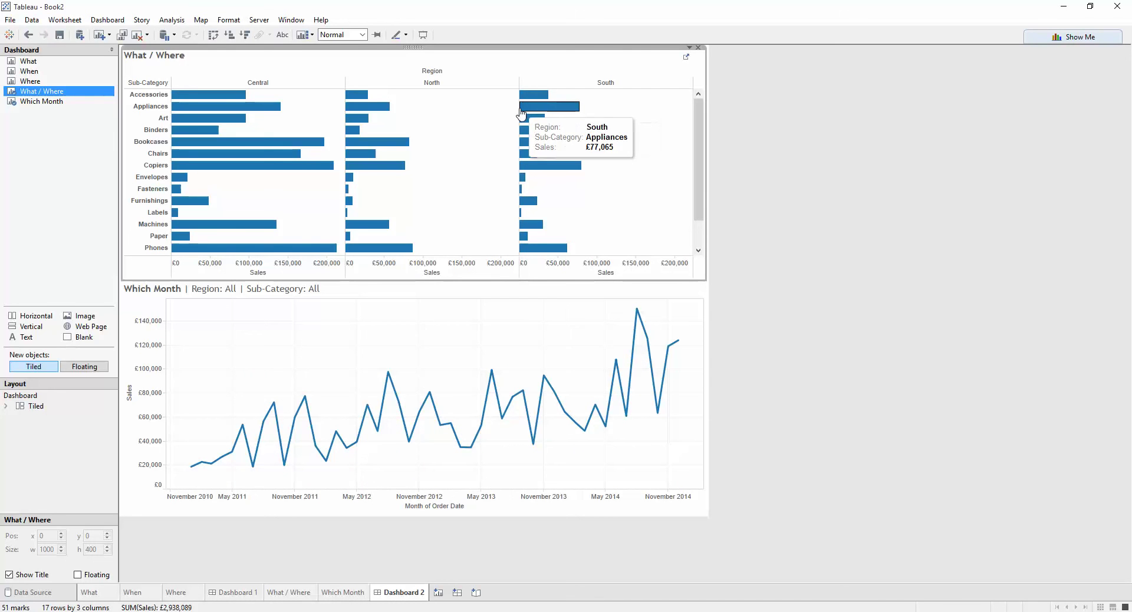